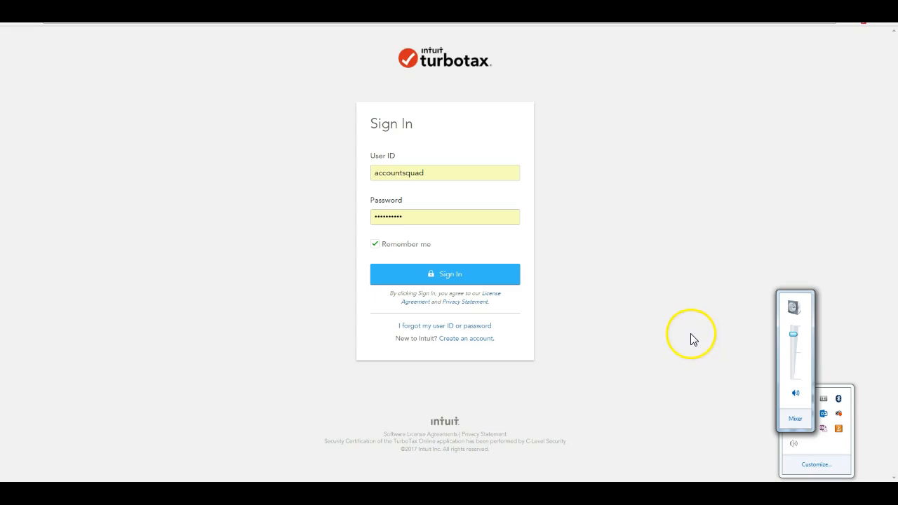
# Dismiss the volume popup on the TurboTax sign-in page.
pyautogui.click(690, 335)
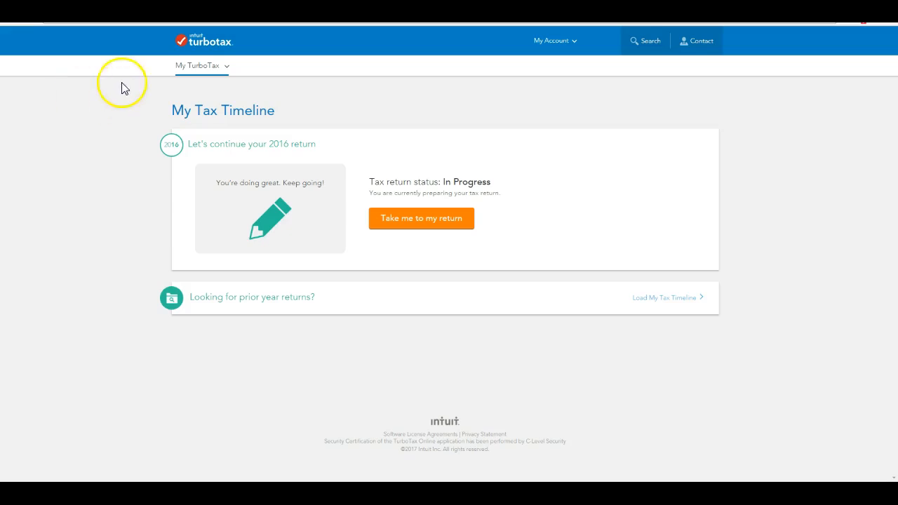
# Resume the in-progress 2016 return and bring up the My Account menu.
pyautogui.click(442, 226)
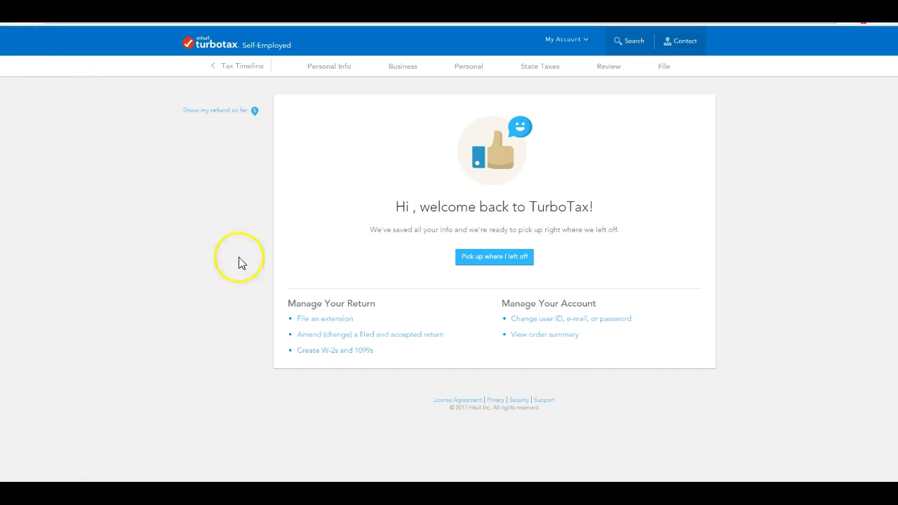
pyautogui.click(496, 259)
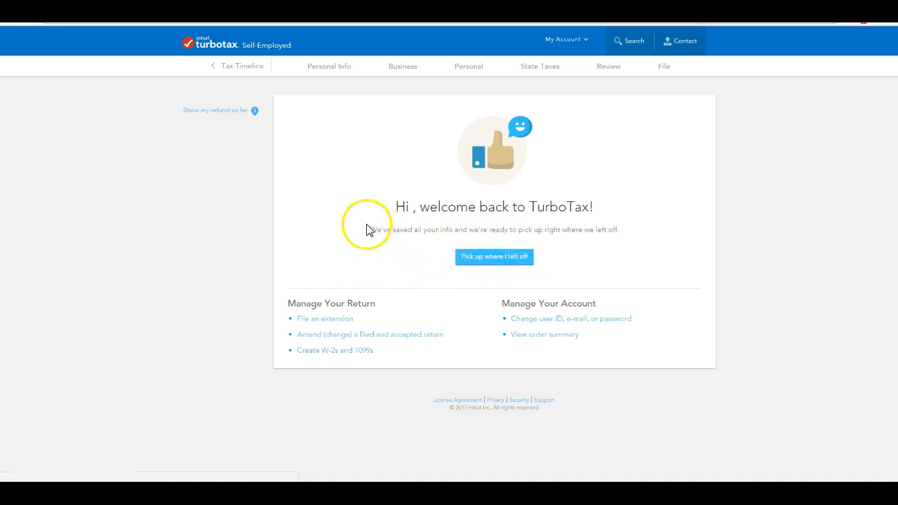
pyautogui.click(586, 41)
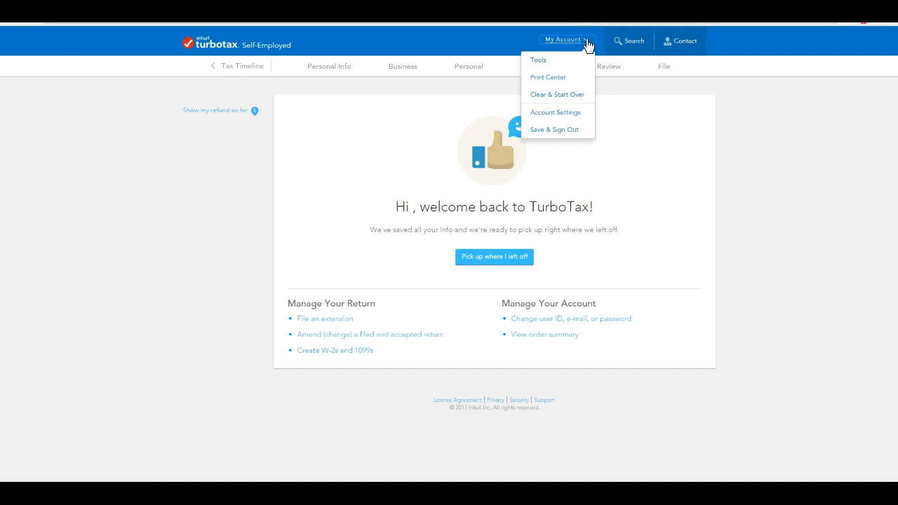
# Erase the 2016 return with My Account > Clear & Start Over, confirming Yes.
pyautogui.click(563, 96)
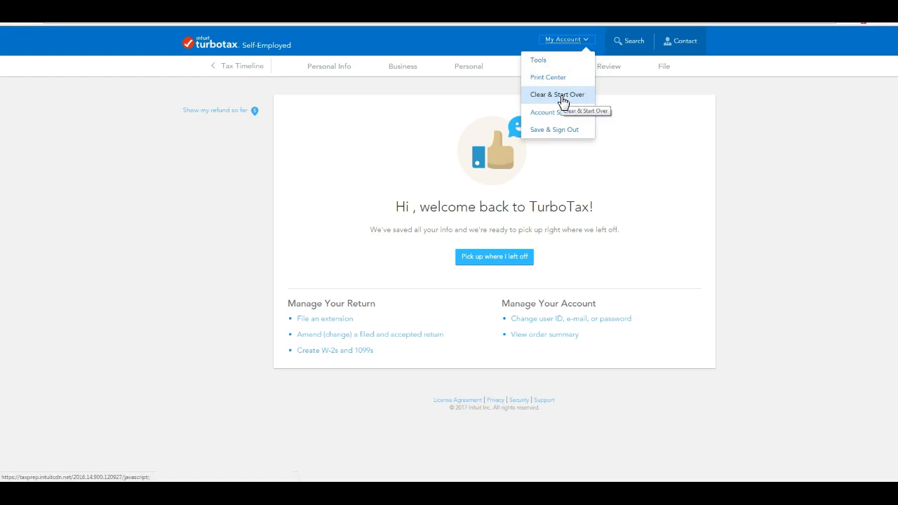
pyautogui.click(561, 96)
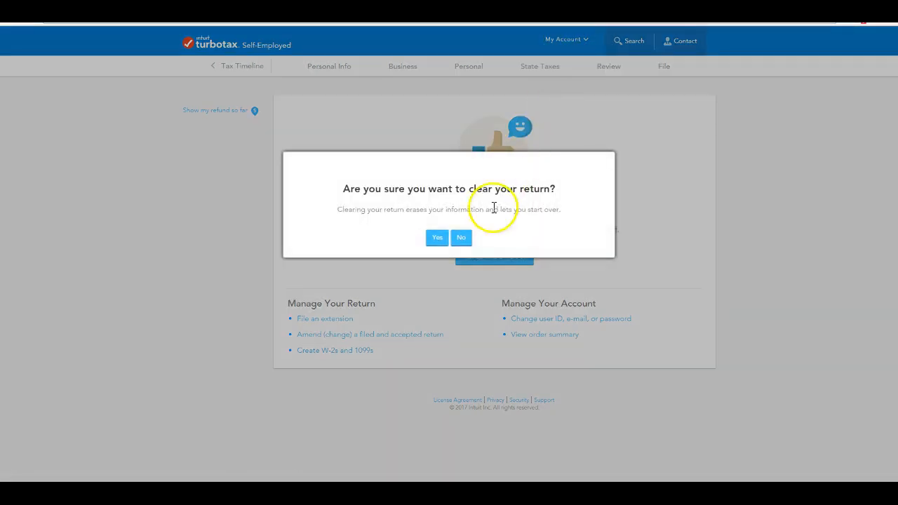
pyautogui.click(397, 226)
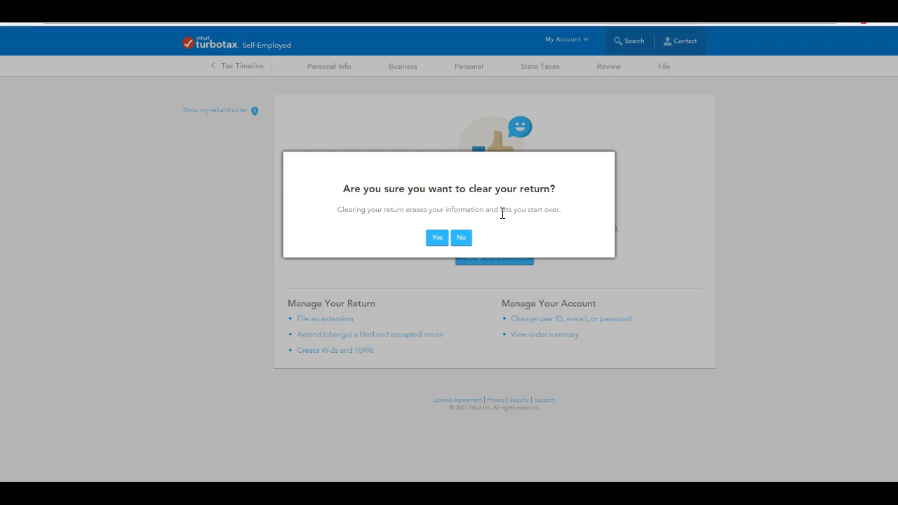
pyautogui.click(436, 240)
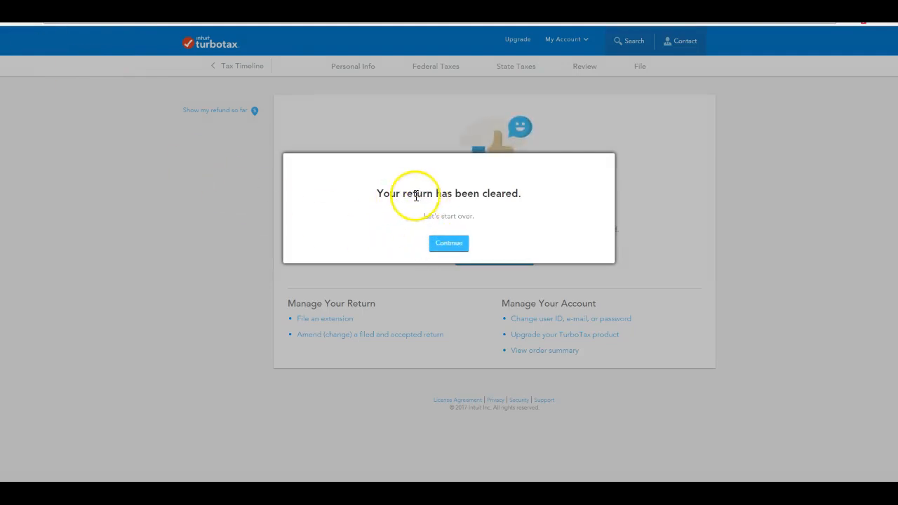
# Acknowledge 'Your return has been cleared' and scroll down to the product comparison table.
pyautogui.click(456, 246)
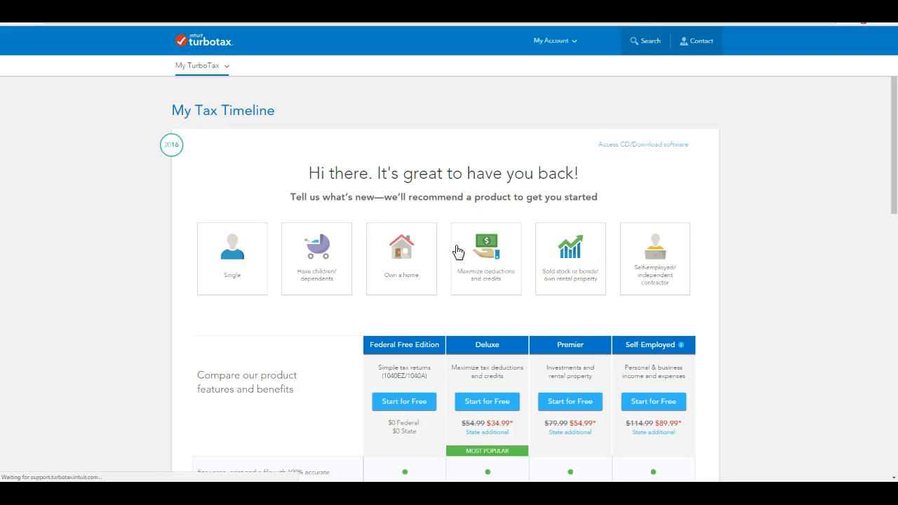
pyautogui.scroll(-1, 427, 241)
pyautogui.scroll(-1, 428, 239)
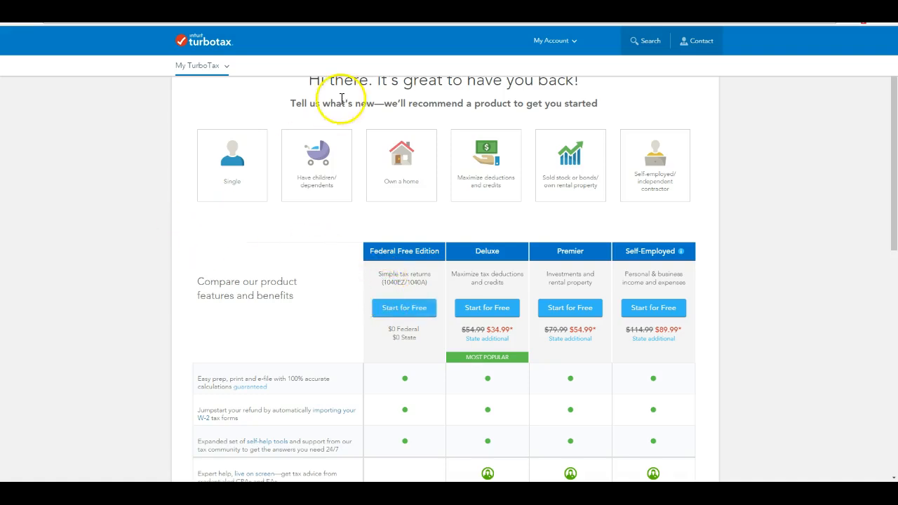
# Start a free Deluxe return, answer Good, and skip life changes past the setup summary.
pyautogui.click(495, 309)
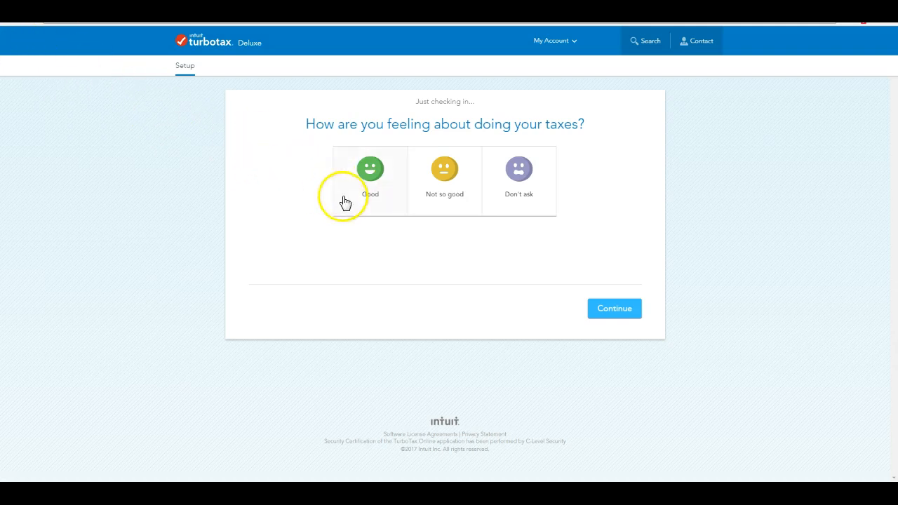
pyautogui.click(366, 193)
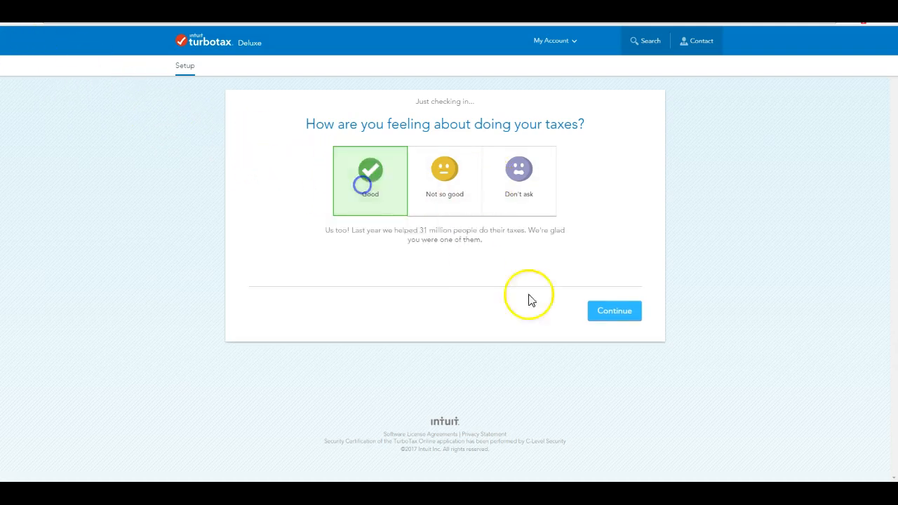
pyautogui.click(616, 312)
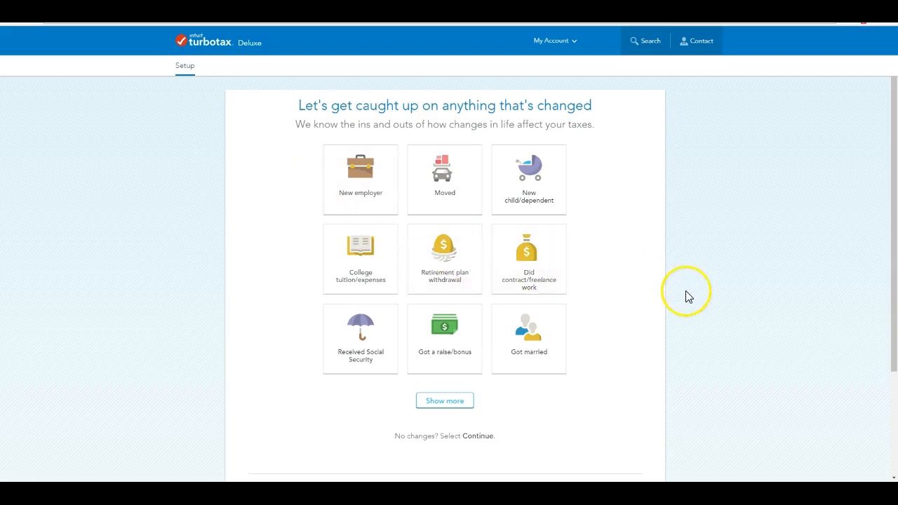
pyautogui.scroll(-2, 687, 296)
pyautogui.click(635, 364)
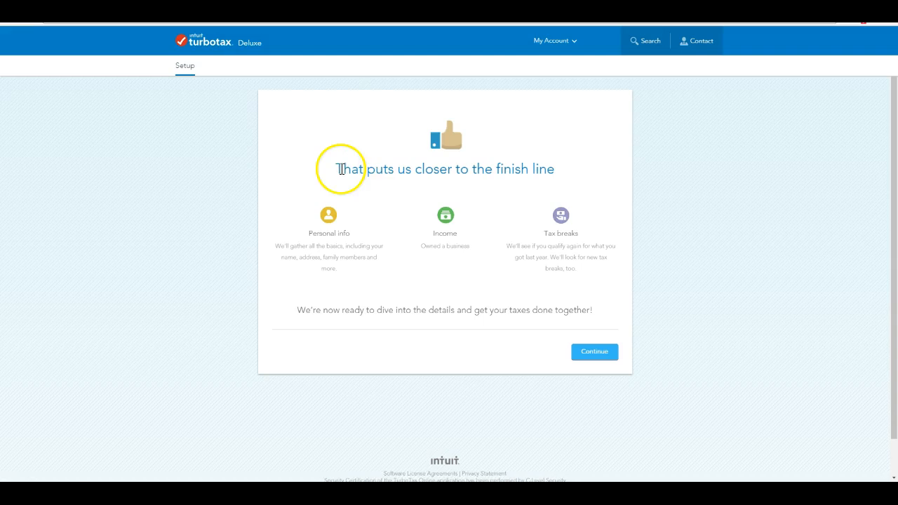
pyautogui.click(593, 353)
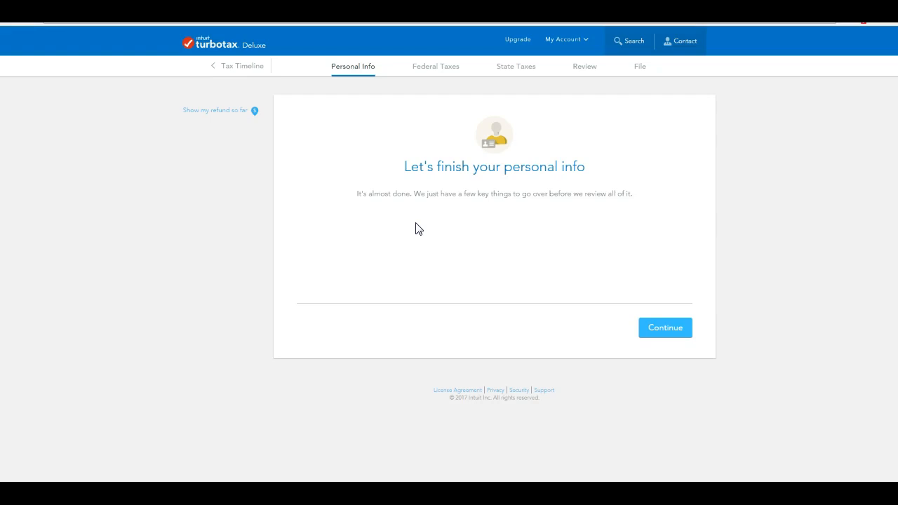
# Open the Tools Center from the My Account menu.
pyautogui.click(587, 42)
pyautogui.click(541, 62)
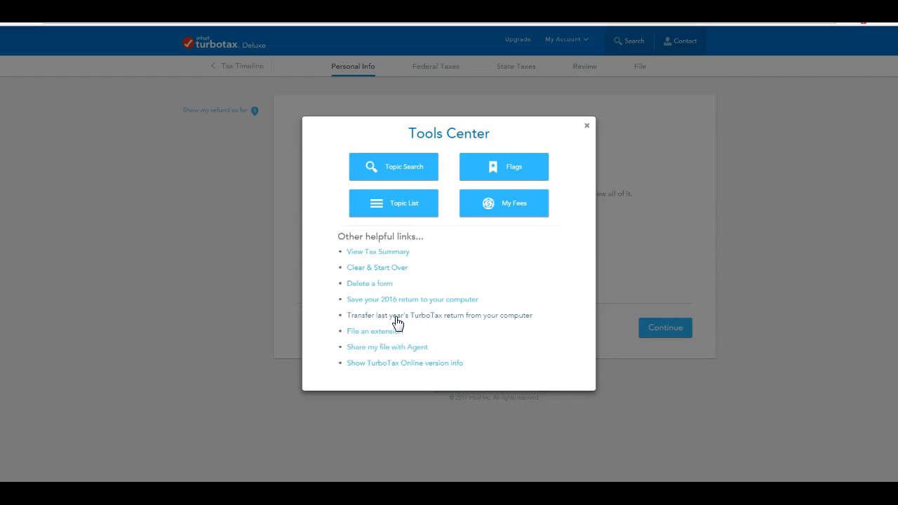
# Choose to transfer last year's TurboTax return from the computer and accept the warning.
pyautogui.click(396, 315)
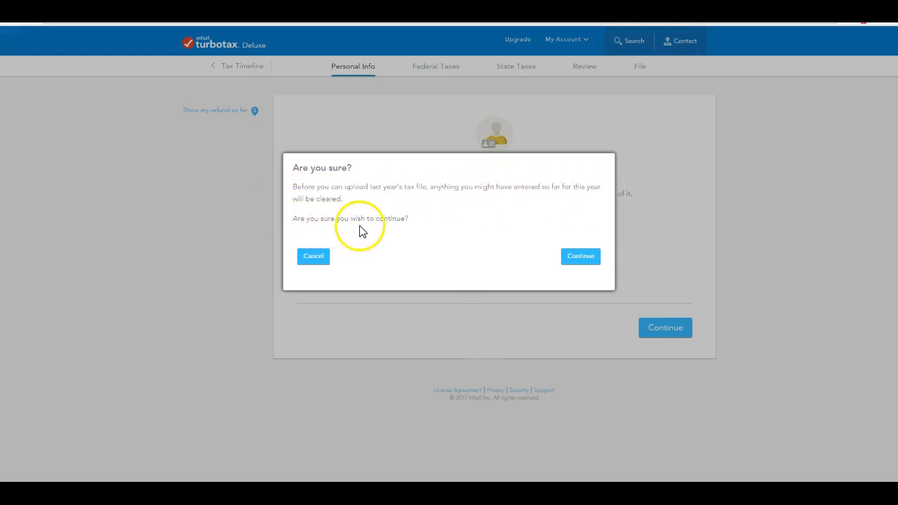
pyautogui.click(583, 258)
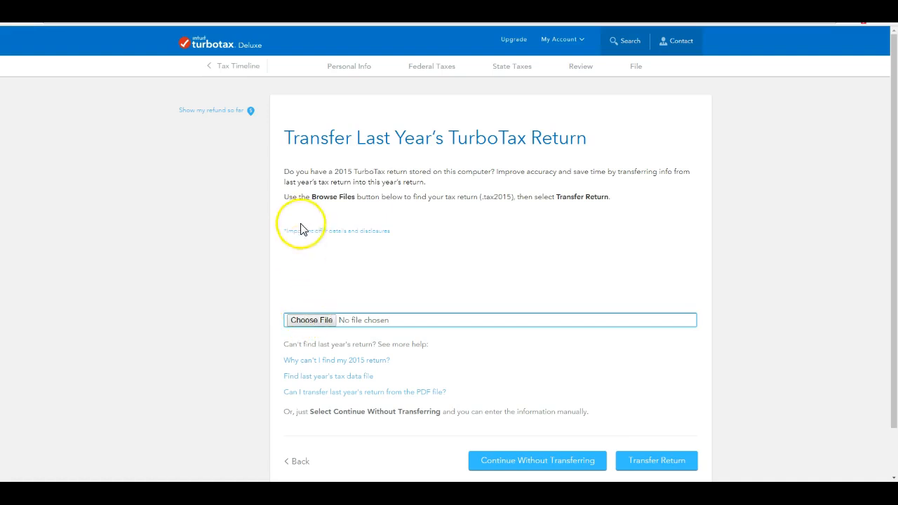
# Select the saved 2015 .tax2015 return file and transfer it into this year's return.
pyautogui.click(313, 321)
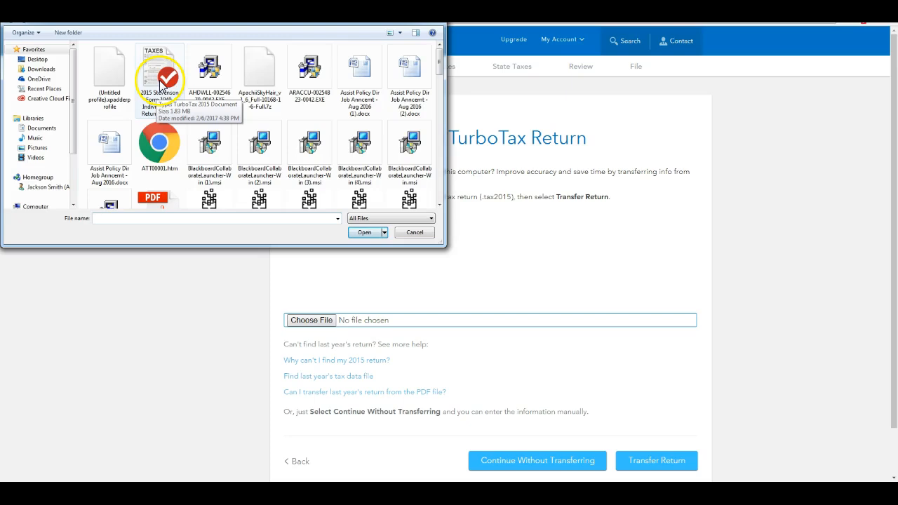
pyautogui.doubleClick(160, 83)
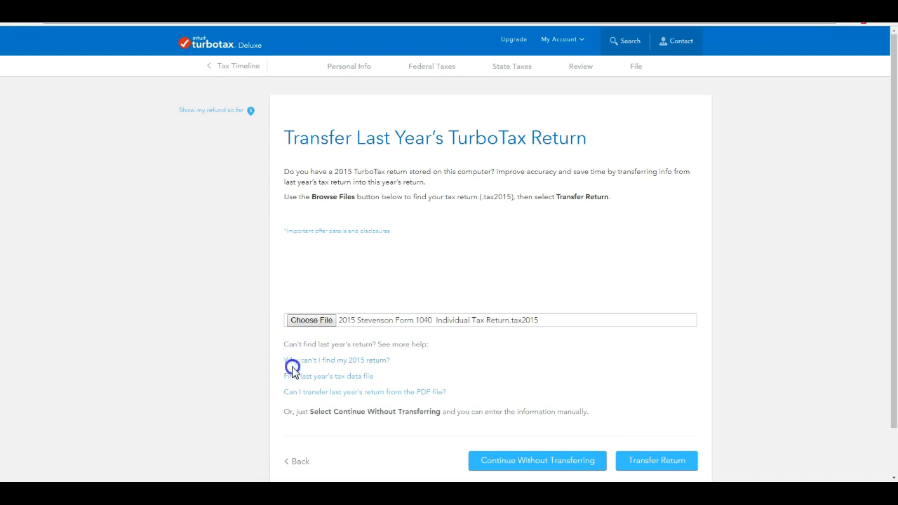
pyautogui.click(624, 461)
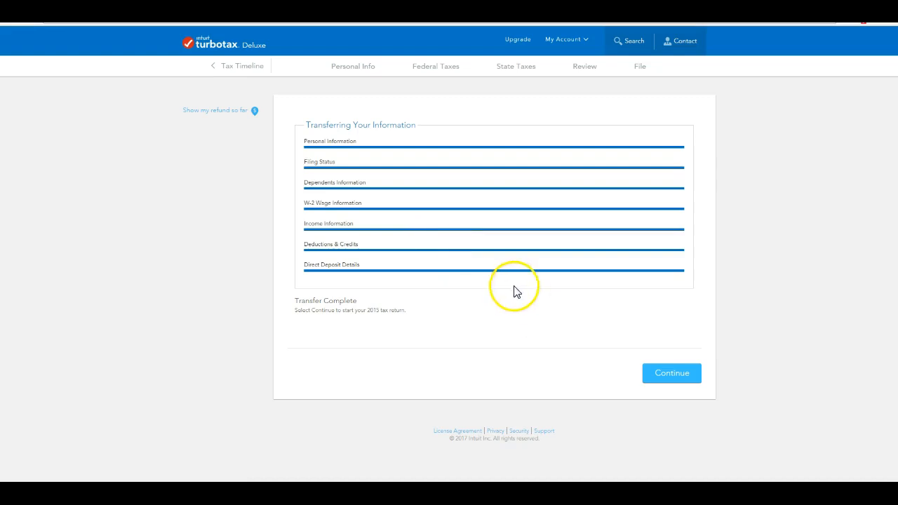
# Continue after the transfer and keep Yes for filing jointly in 2016.
pyautogui.click(673, 376)
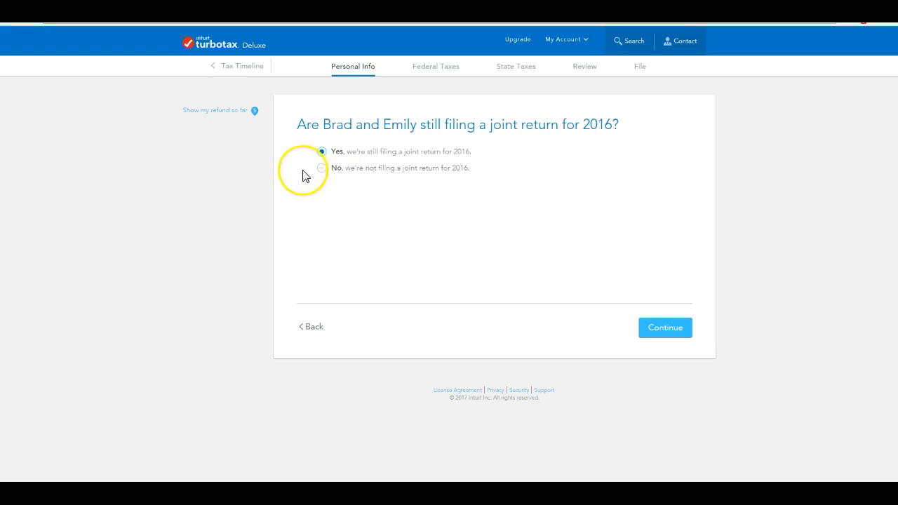
pyautogui.click(672, 329)
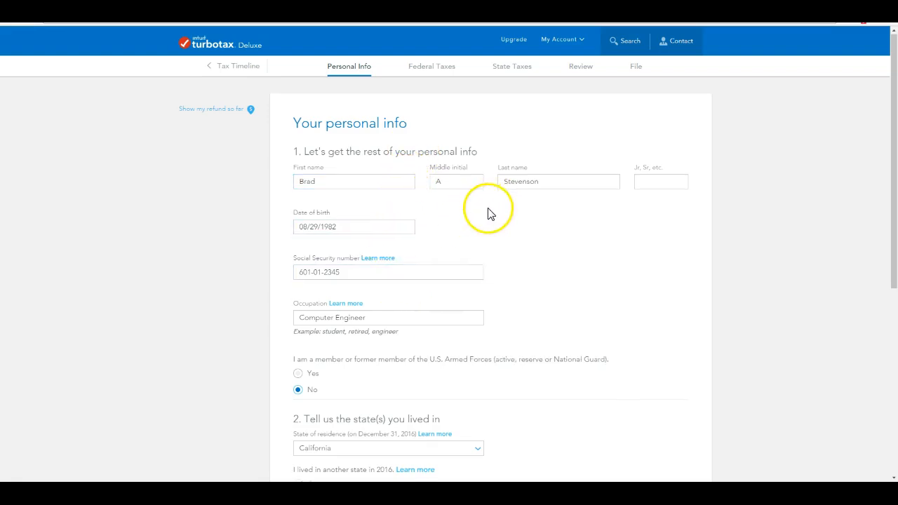
# Accept the prefilled filer personal info and change the marital status from Single to Married.
pyautogui.scroll(-1, 487, 212)
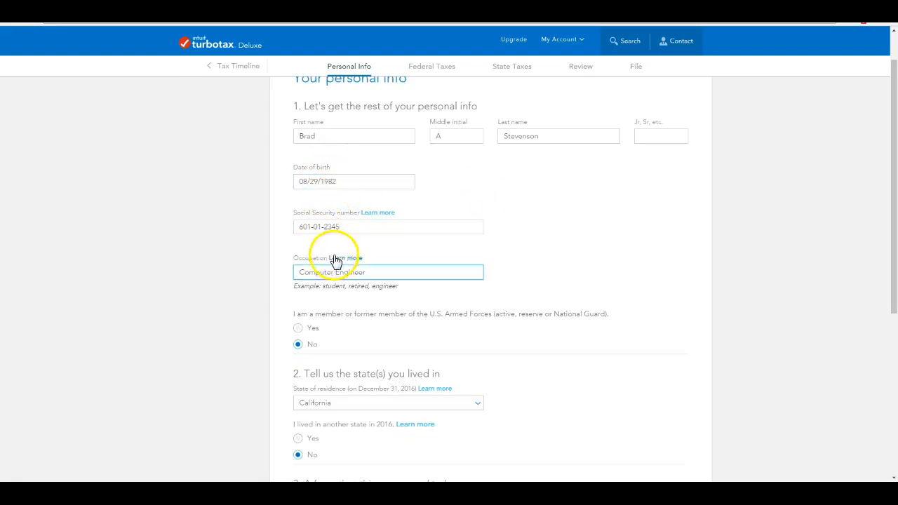
pyautogui.scroll(-4, 373, 272)
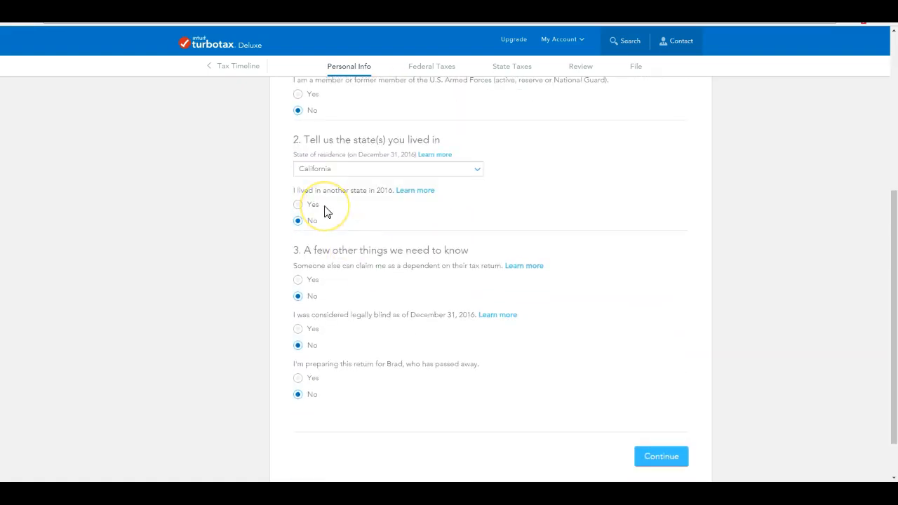
pyautogui.scroll(-1, 325, 211)
pyautogui.scroll(1, 327, 189)
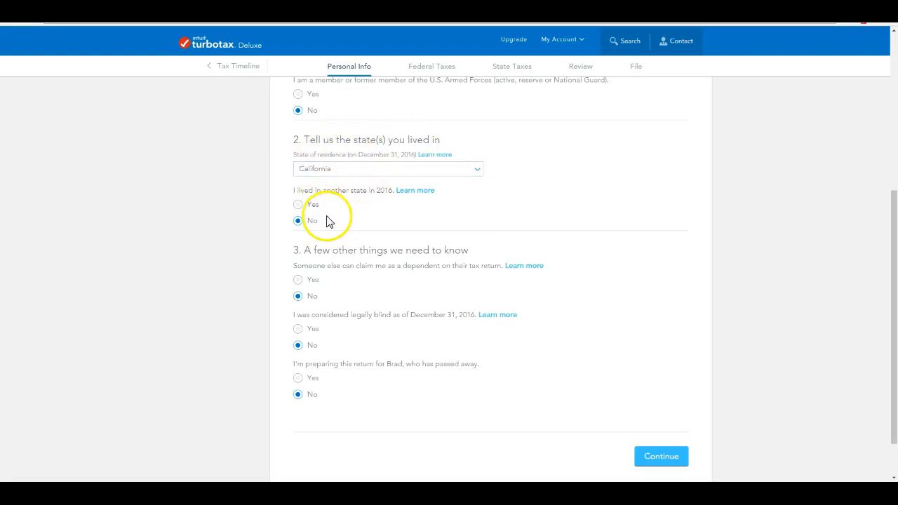
pyautogui.scroll(-1, 336, 227)
pyautogui.click(662, 405)
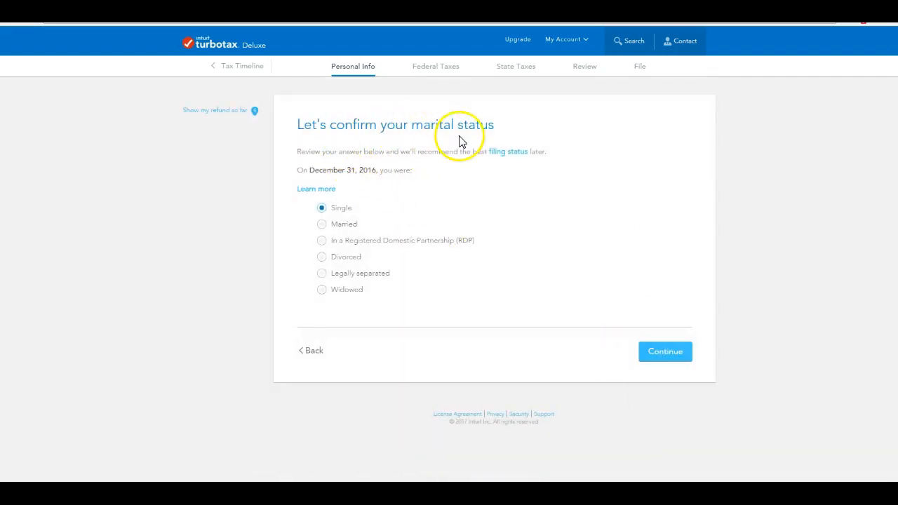
pyautogui.click(321, 225)
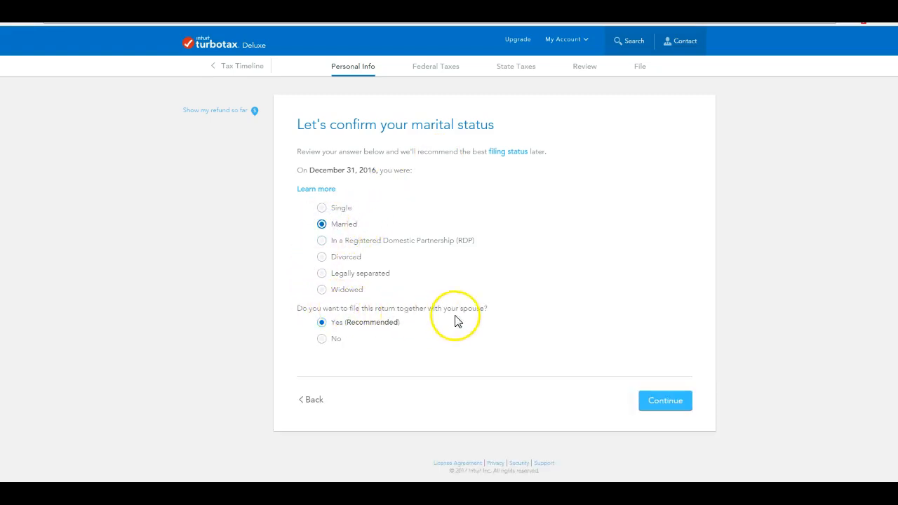
# Keep Married Filing Jointly, then review and submit the spouse's personal info page.
pyautogui.click(663, 405)
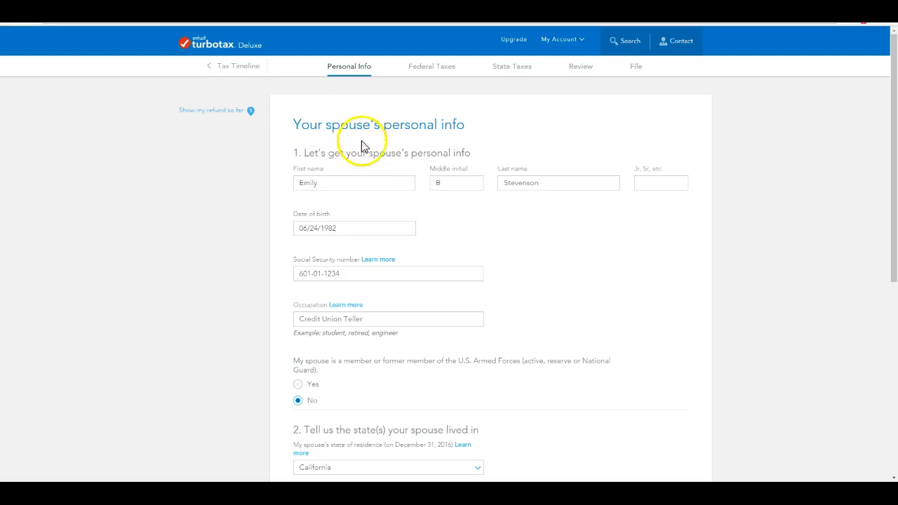
pyautogui.scroll(-1, 383, 156)
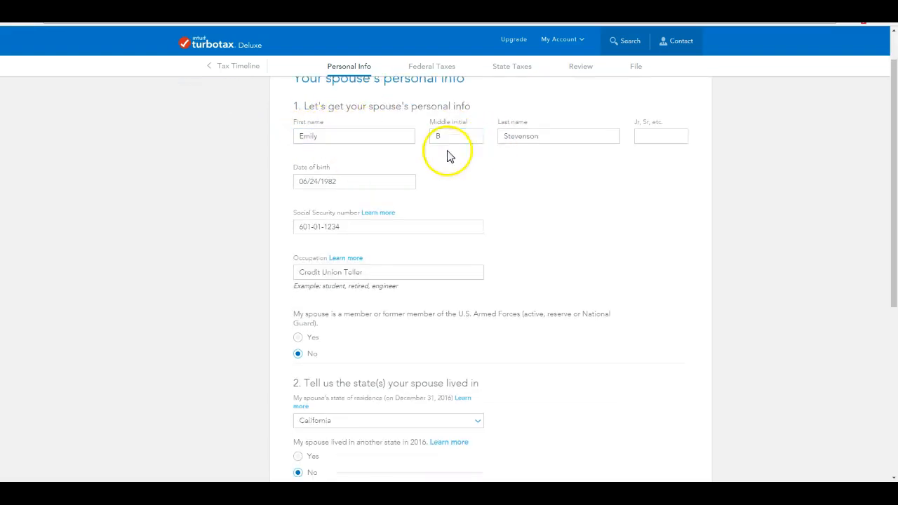
pyautogui.scroll(-1, 337, 260)
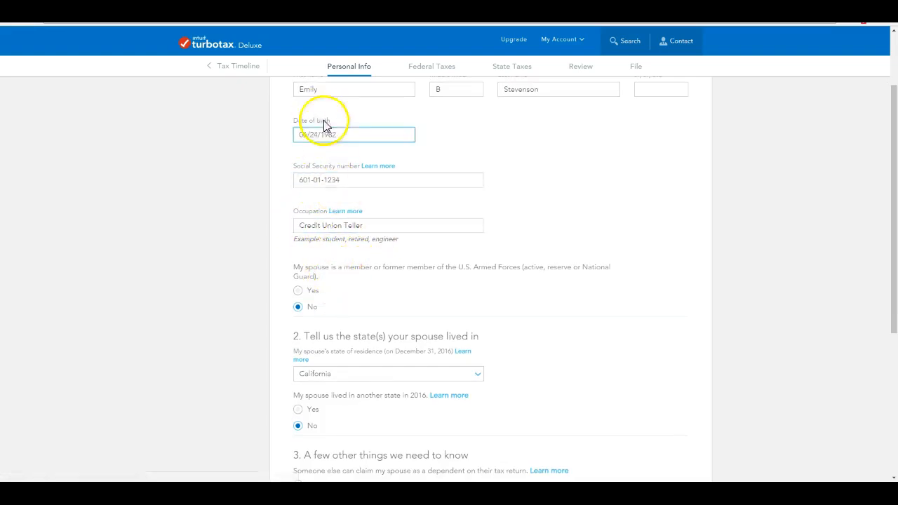
pyautogui.scroll(-2, 393, 204)
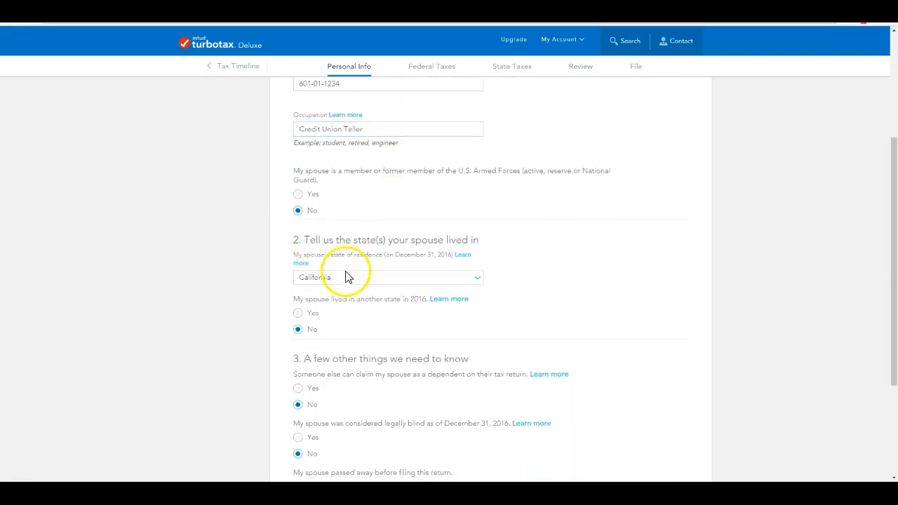
pyautogui.scroll(-3, 345, 277)
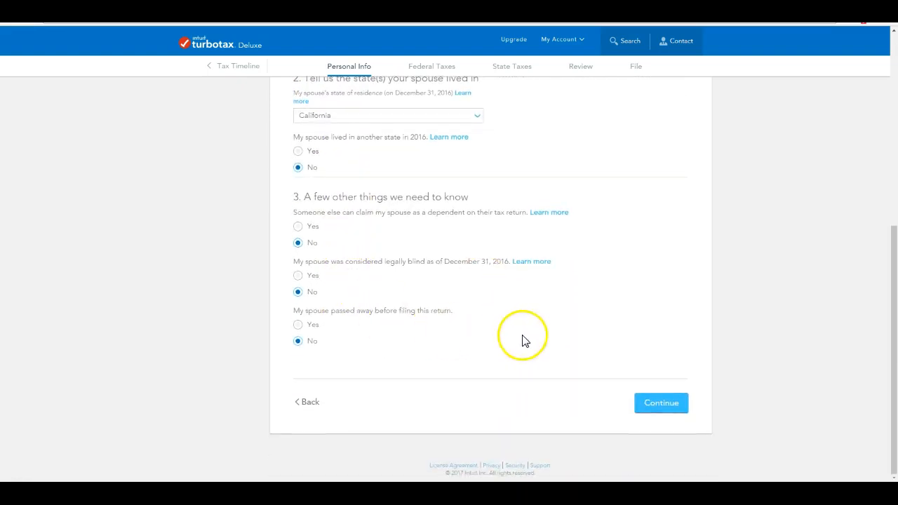
pyautogui.click(655, 404)
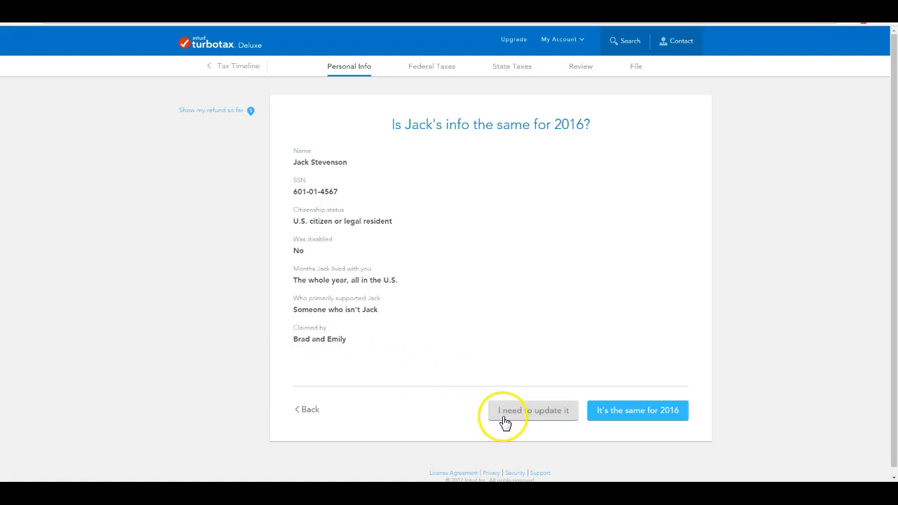
# Mark the son's and daughter's info as the same for 2016, passing each tax break page.
pyautogui.click(643, 414)
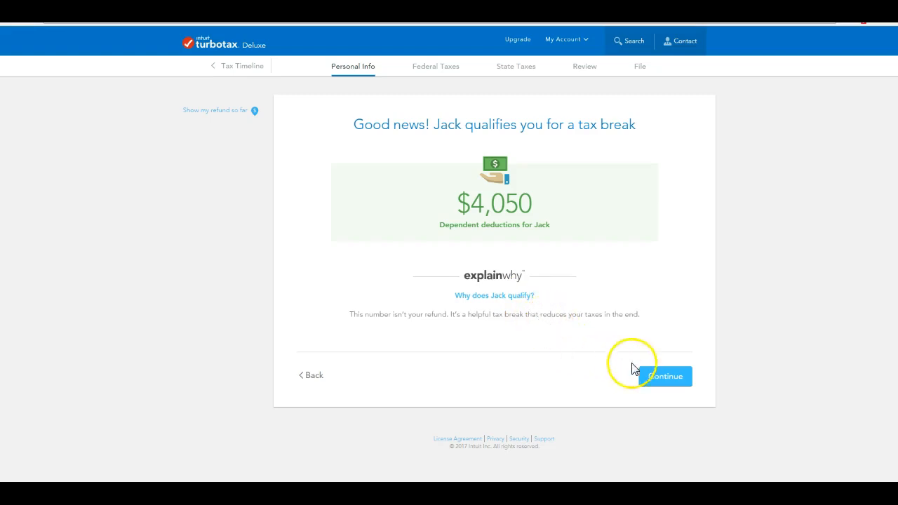
pyautogui.click(667, 377)
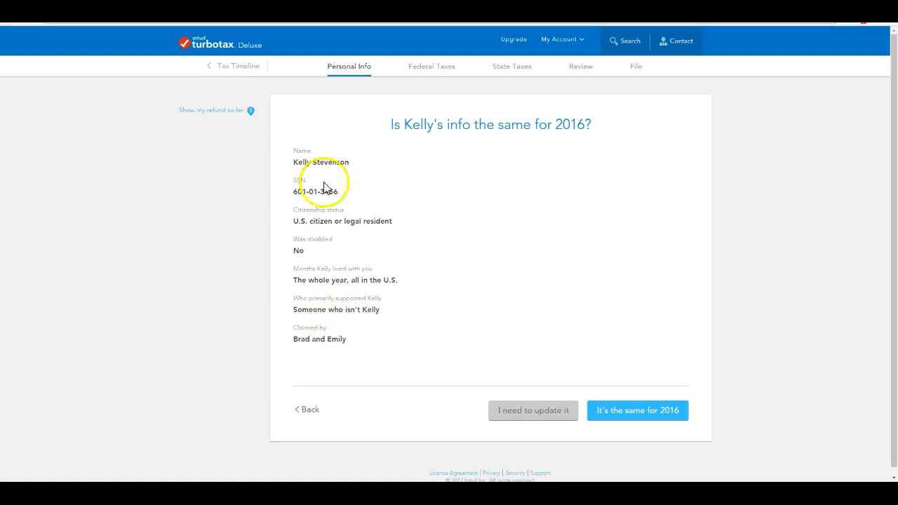
pyautogui.click(652, 417)
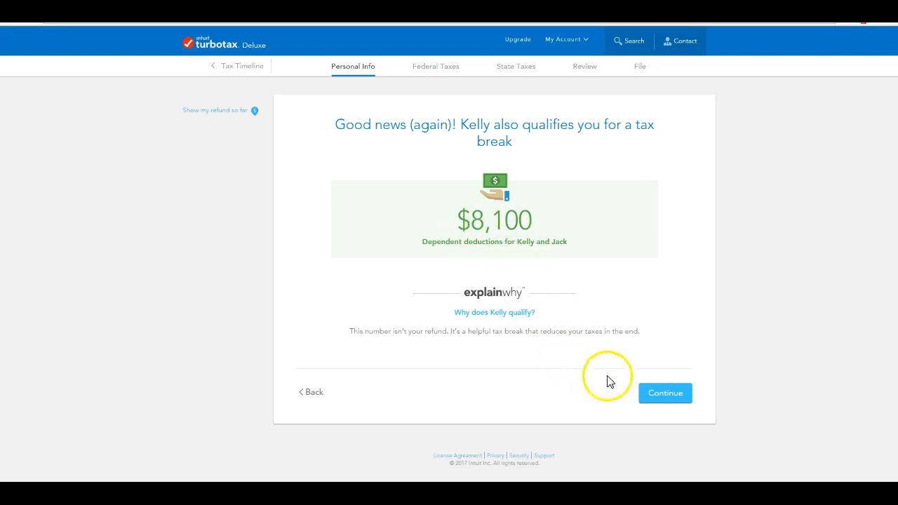
pyautogui.click(662, 394)
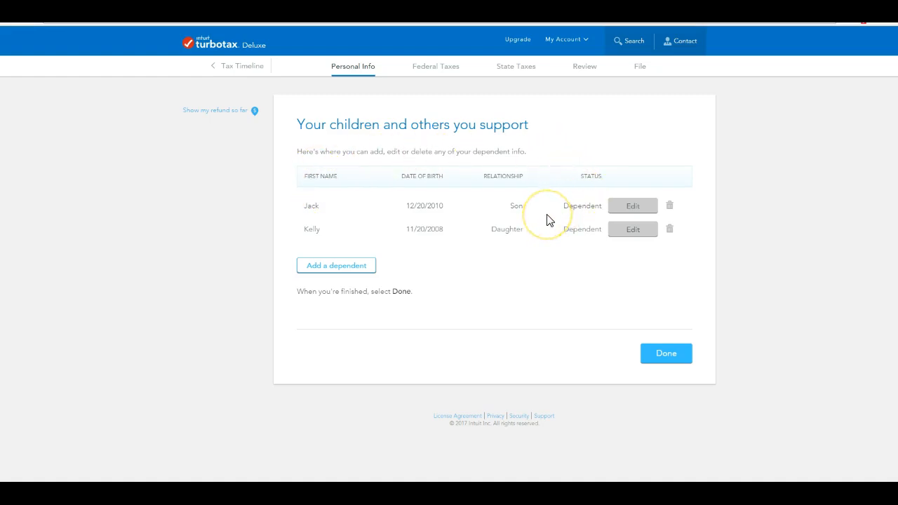
# Finish the son-and-daughter dependents list and accept the prefilled mailing address.
pyautogui.click(347, 267)
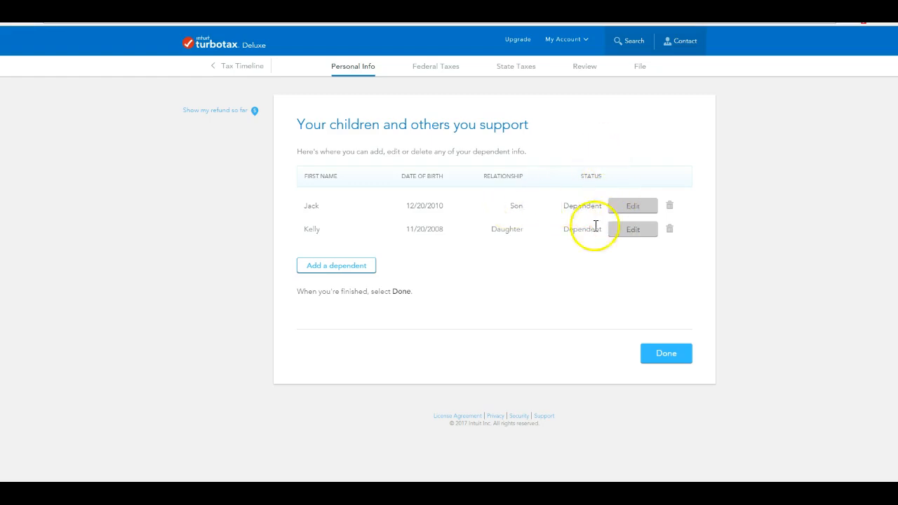
pyautogui.click(671, 356)
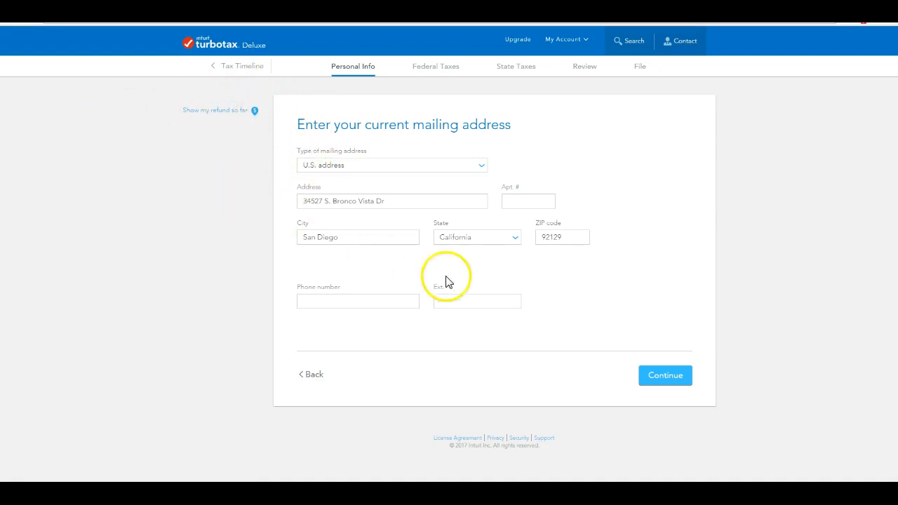
pyautogui.click(666, 379)
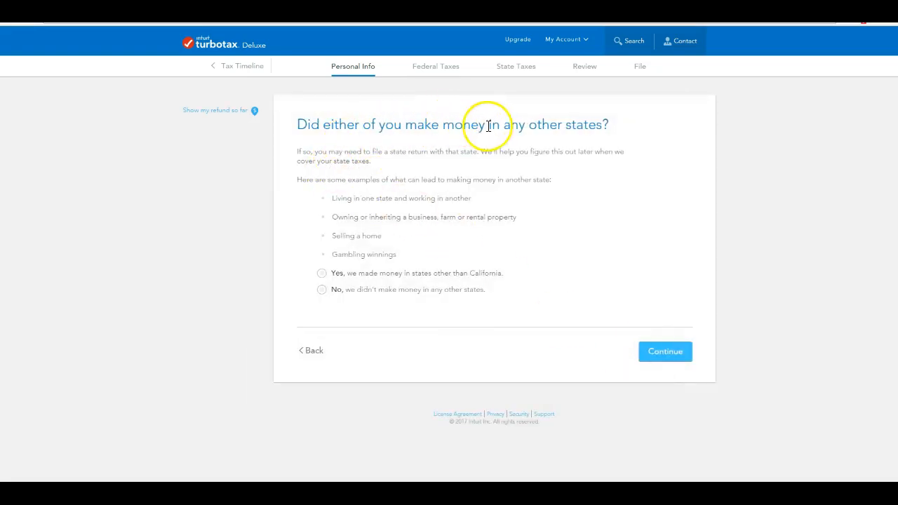
# Answer 'No, we didn't make money in any other states' and accept Married Filing Jointly.
pyautogui.click(321, 290)
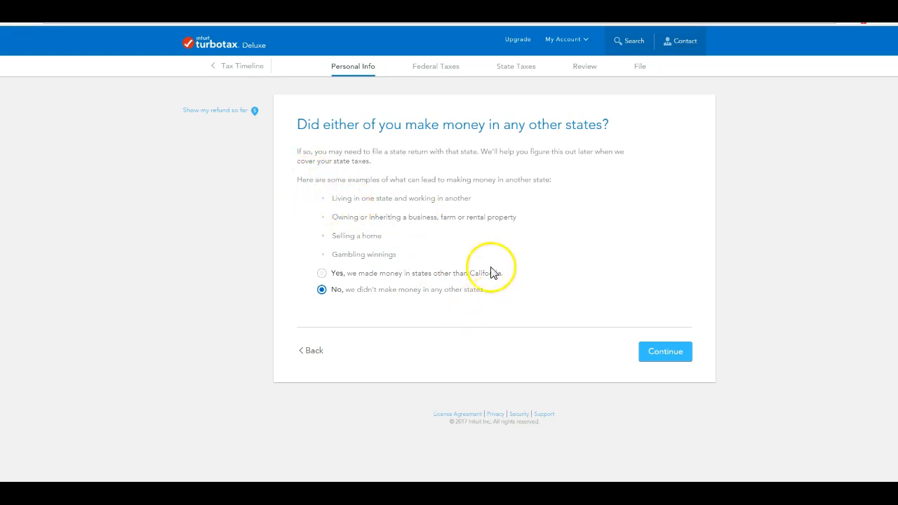
pyautogui.click(673, 354)
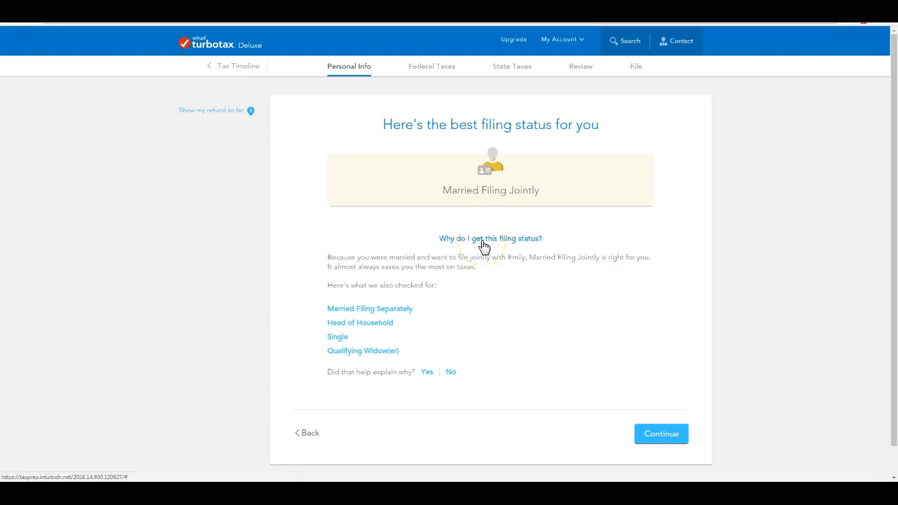
pyautogui.click(665, 439)
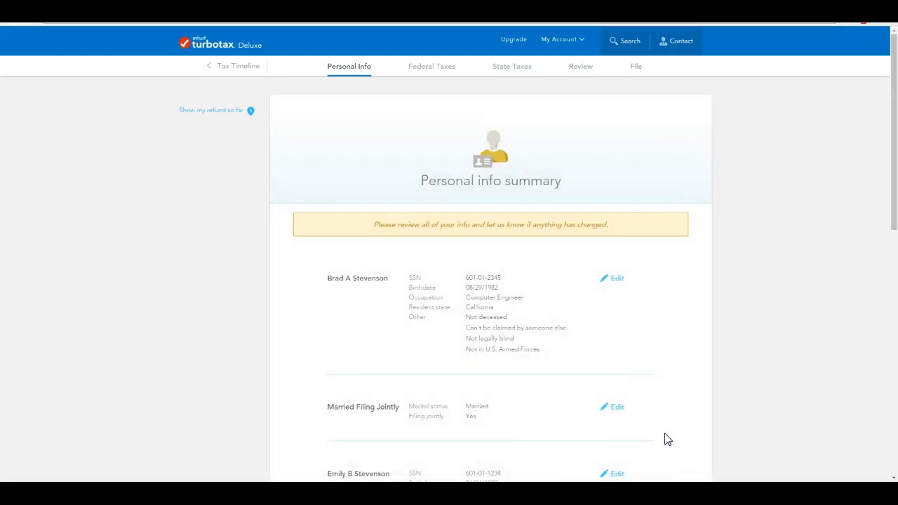
# Scroll to the bottom of the Personal info summary, then confirm it.
pyautogui.scroll(-1, 541, 269)
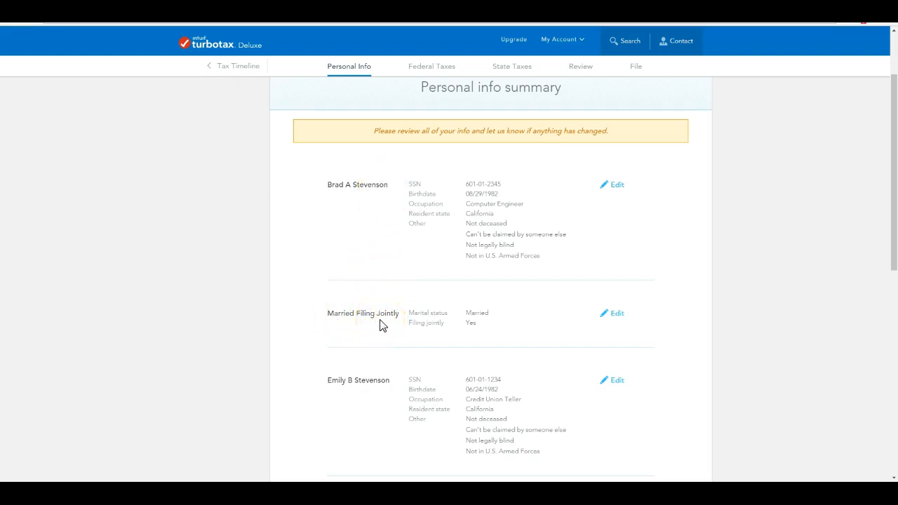
pyautogui.scroll(-1, 381, 324)
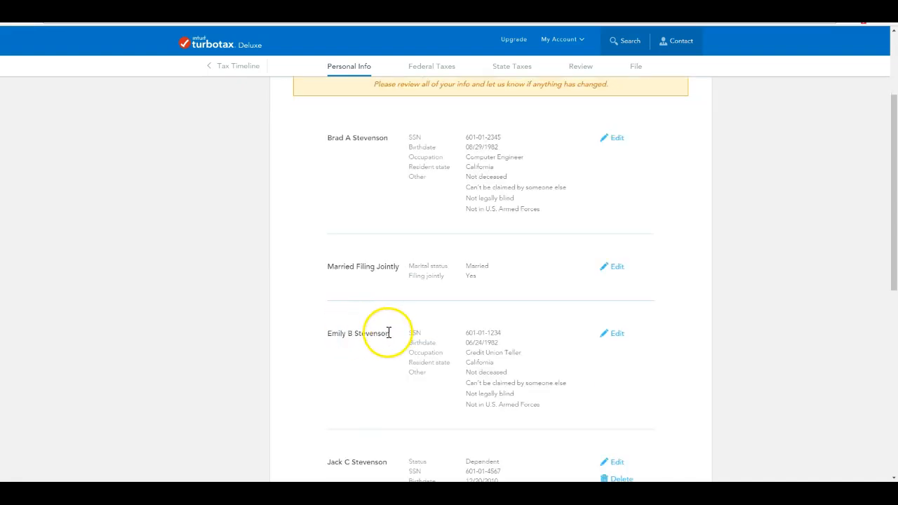
pyautogui.scroll(-1, 386, 332)
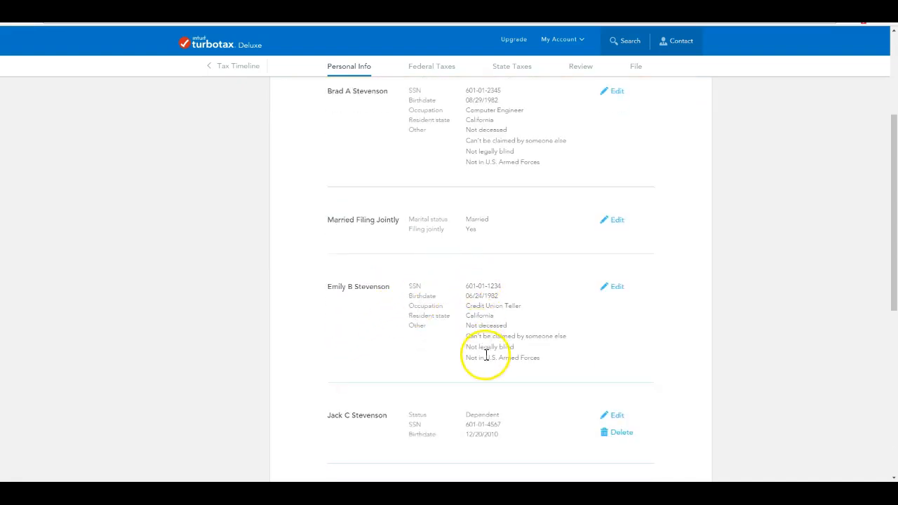
pyautogui.scroll(-2, 484, 355)
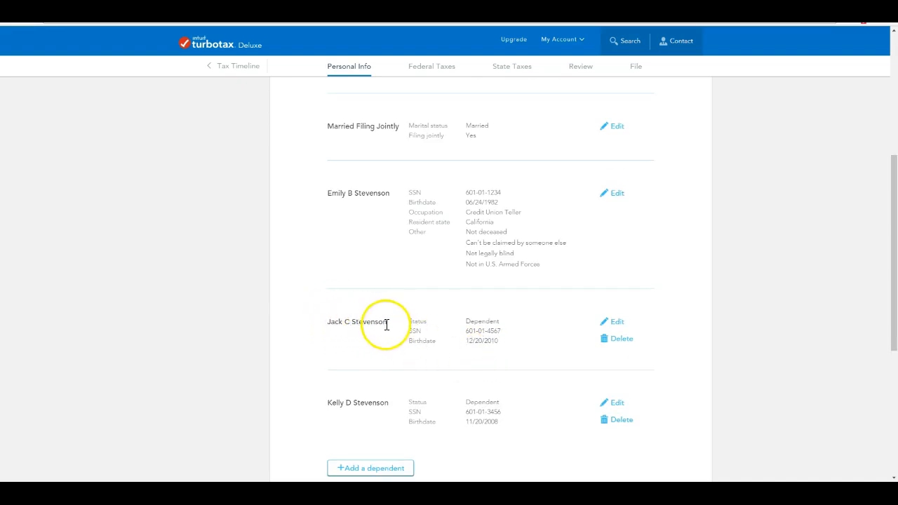
pyautogui.scroll(-2, 403, 340)
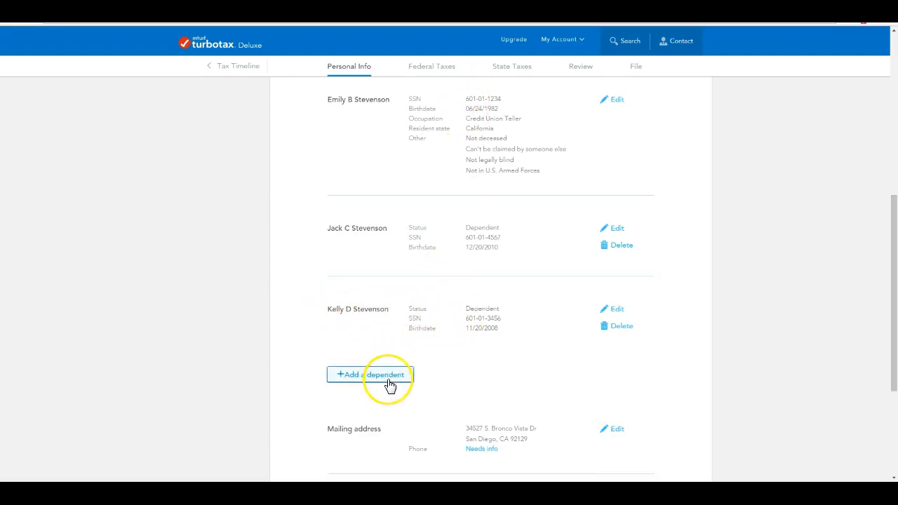
pyautogui.scroll(6, 421, 350)
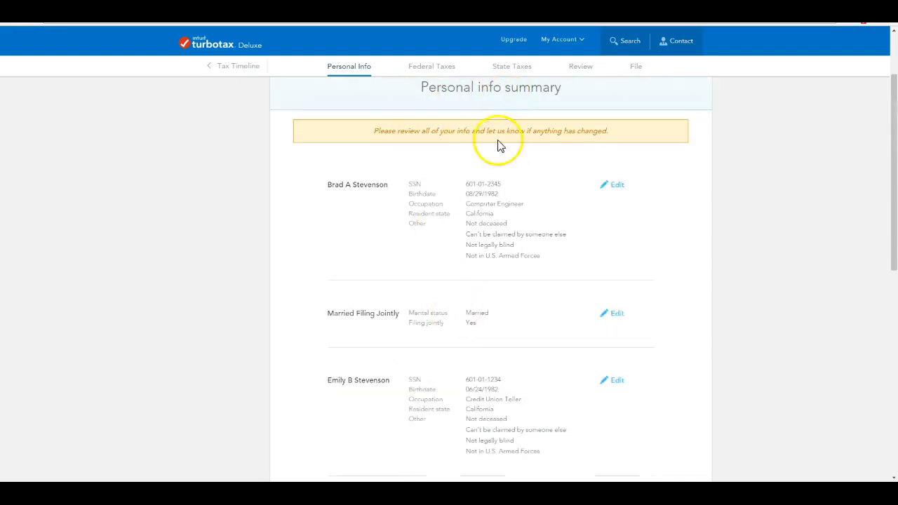
pyautogui.scroll(-5, 495, 176)
pyautogui.scroll(-2, 495, 180)
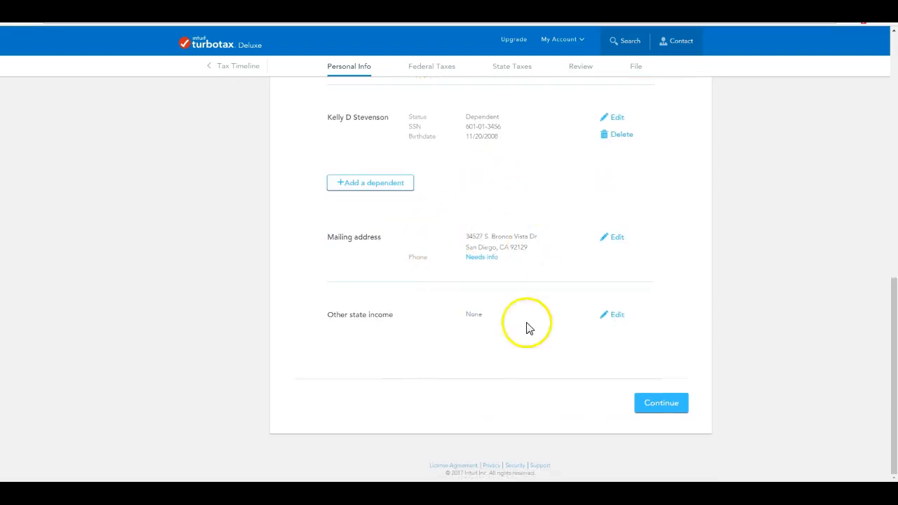
pyautogui.click(661, 404)
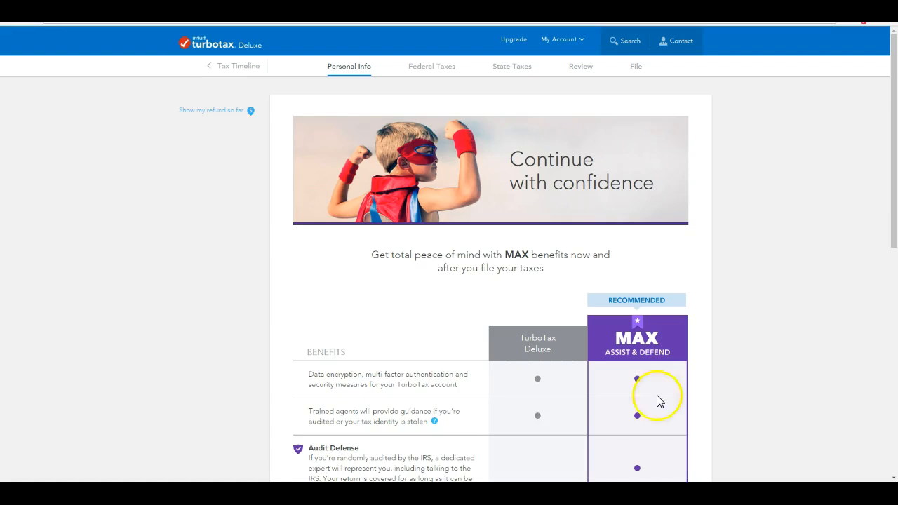
pyautogui.scroll(-1, 743, 274)
pyautogui.scroll(-3, 743, 273)
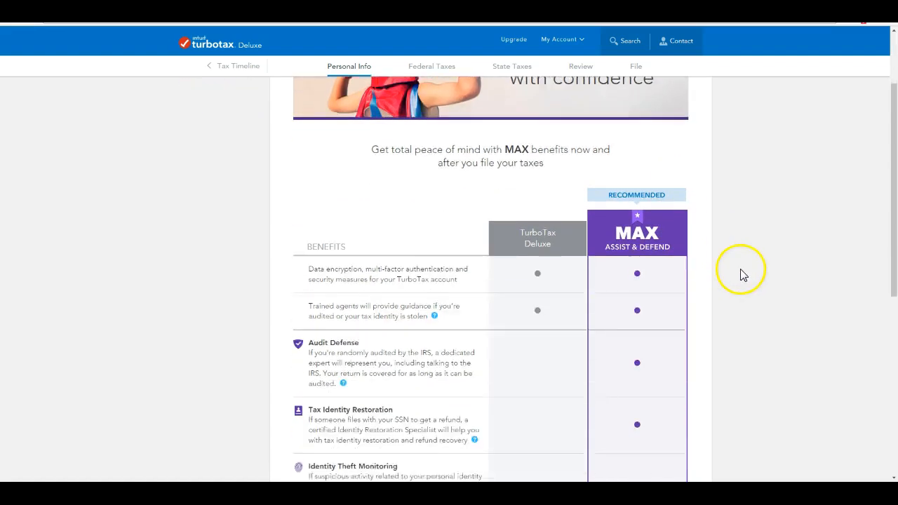
pyautogui.scroll(1, 743, 275)
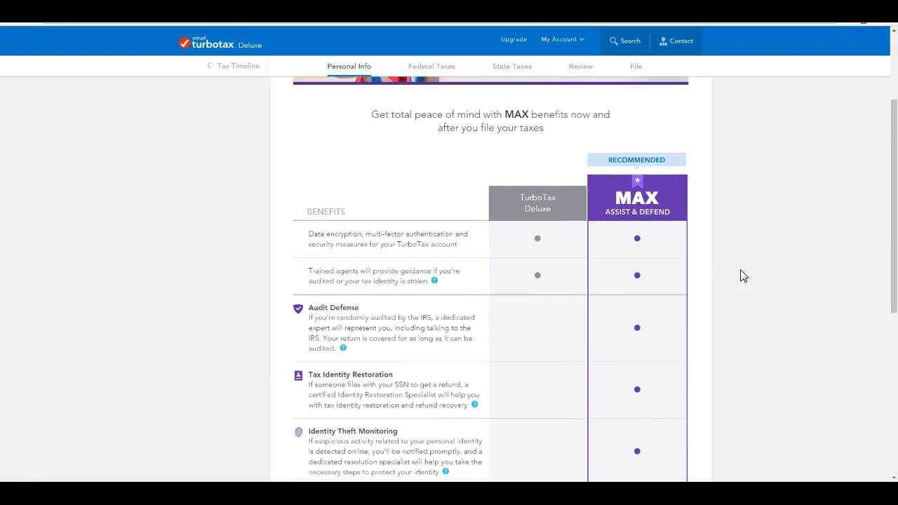
pyautogui.scroll(-3, 743, 275)
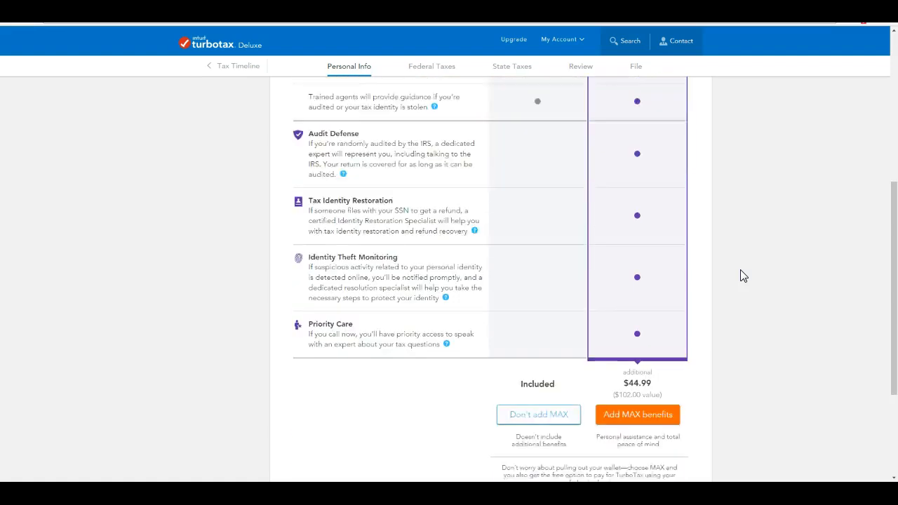
pyautogui.click(708, 241)
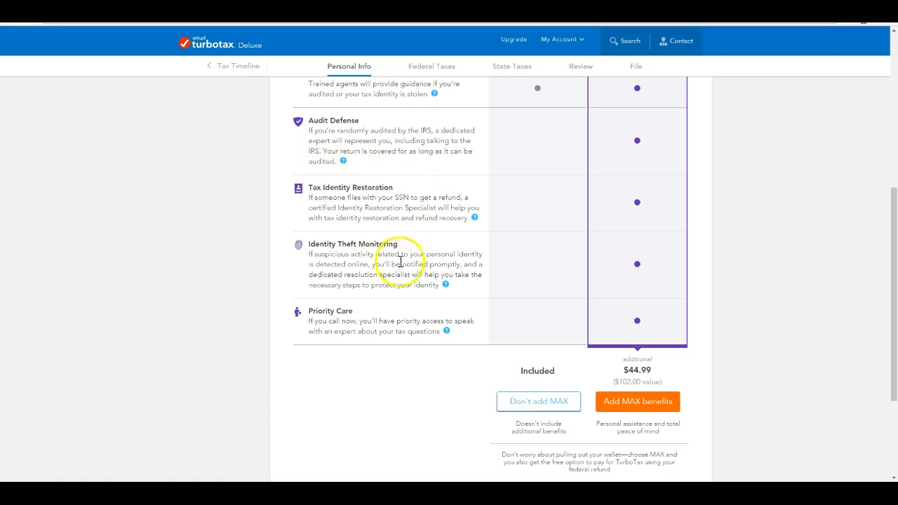
# Choose Add MAX benefits to include MAX Assist & Defend for $44.99.
pyautogui.click(637, 401)
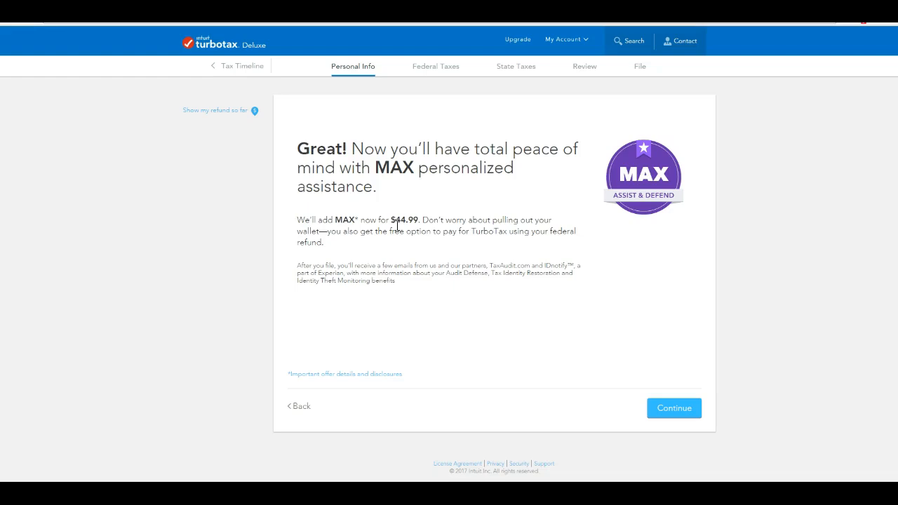
# Leave the MAX confirmation page for Federal Taxes, Wages & Income.
pyautogui.click(684, 416)
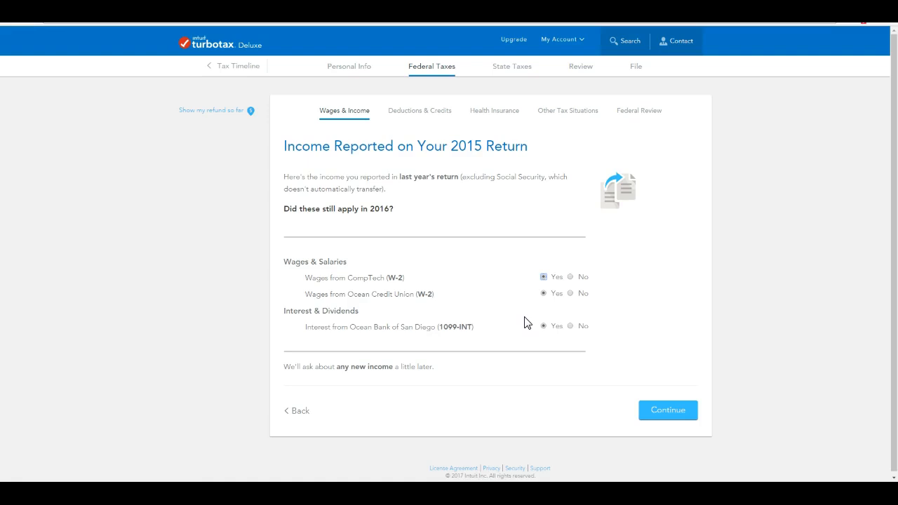
# Keep Yes for both W-2 sources and the 1099-INT interest for 2016.
pyautogui.click(667, 414)
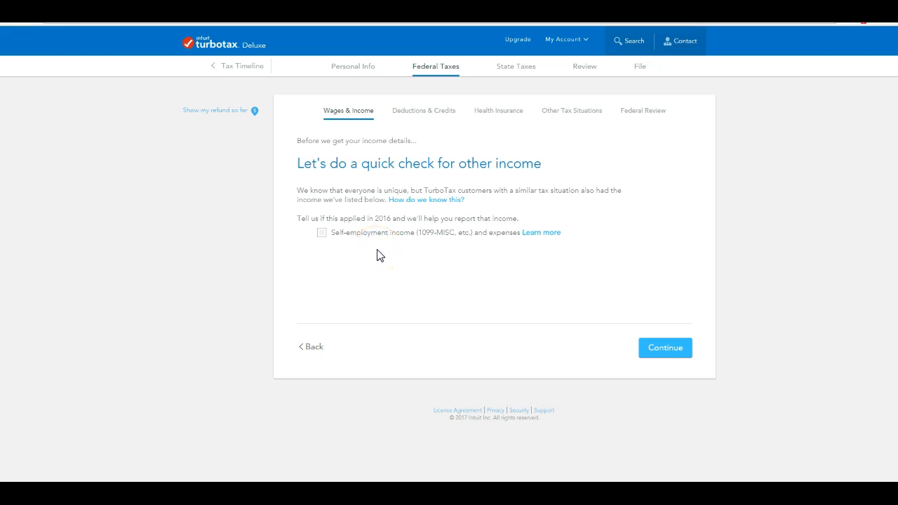
# Leave self-employment income (1099-MISC) unchecked and go on to the W-2 summary.
pyautogui.click(663, 354)
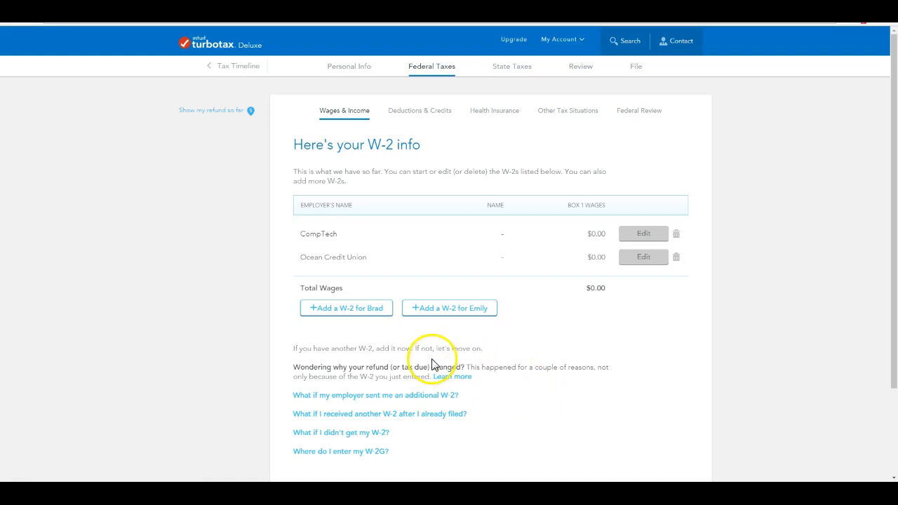
# Edit the CompTech W-2 and look up Box b EIN, adding Kimble Company of Dover, OH.
pyautogui.click(643, 234)
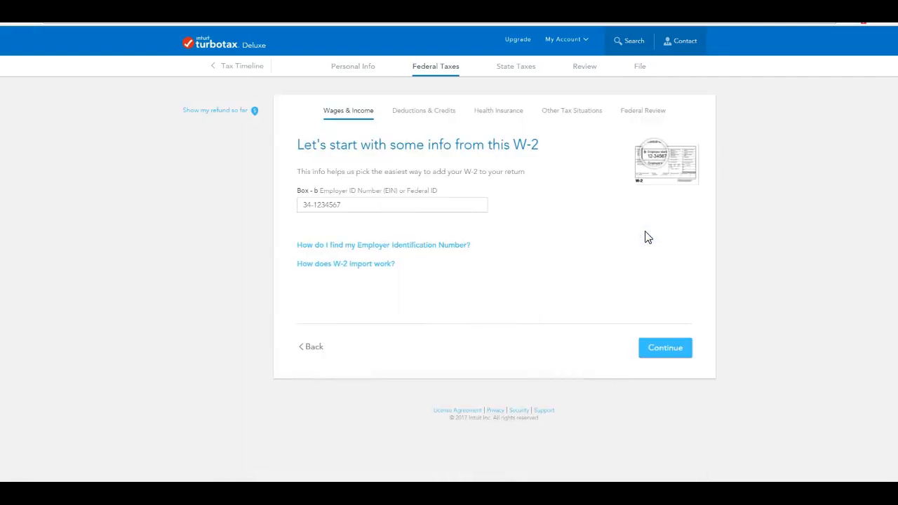
pyautogui.click(371, 190)
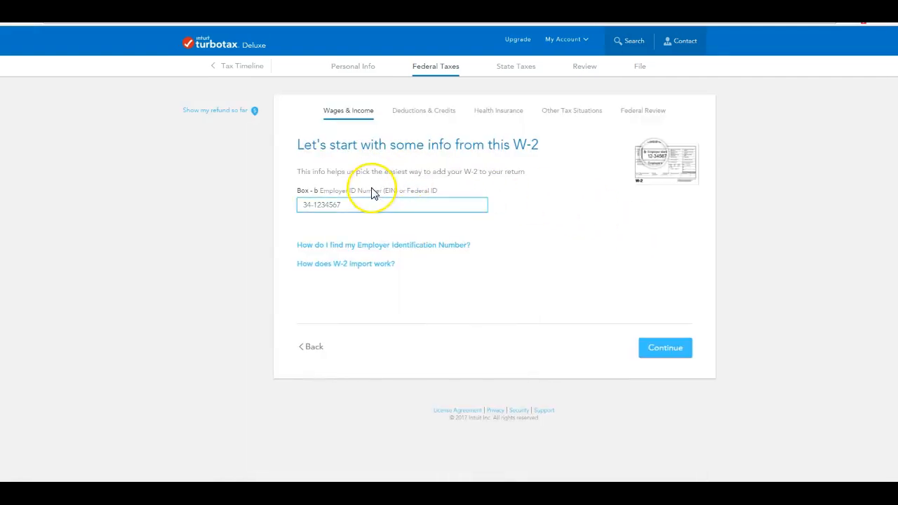
pyautogui.click(351, 167)
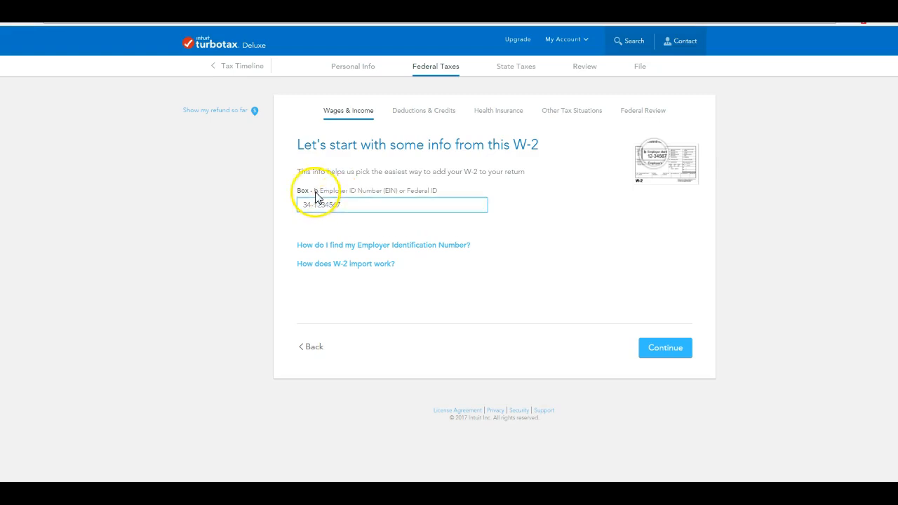
pyautogui.click(672, 349)
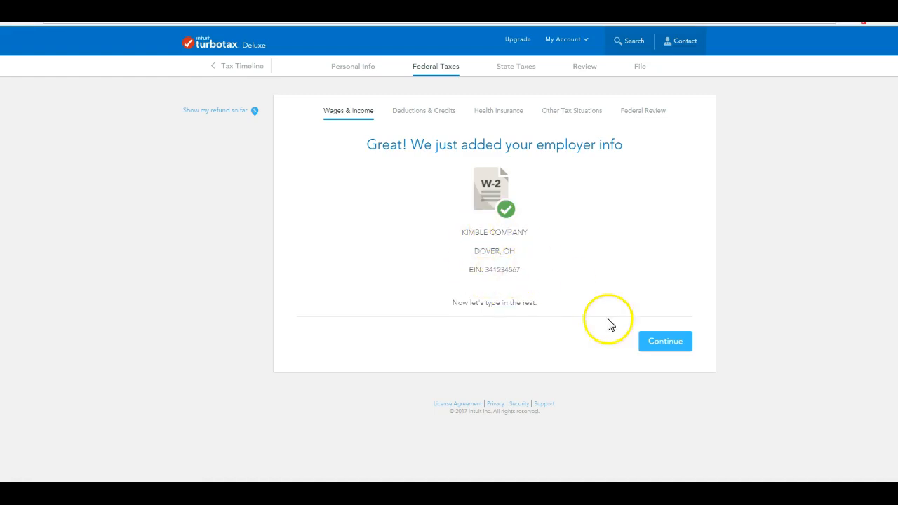
# Confirm Kimble Company of Dover, OH as the W-2 employer and go on to the full form.
pyautogui.click(656, 343)
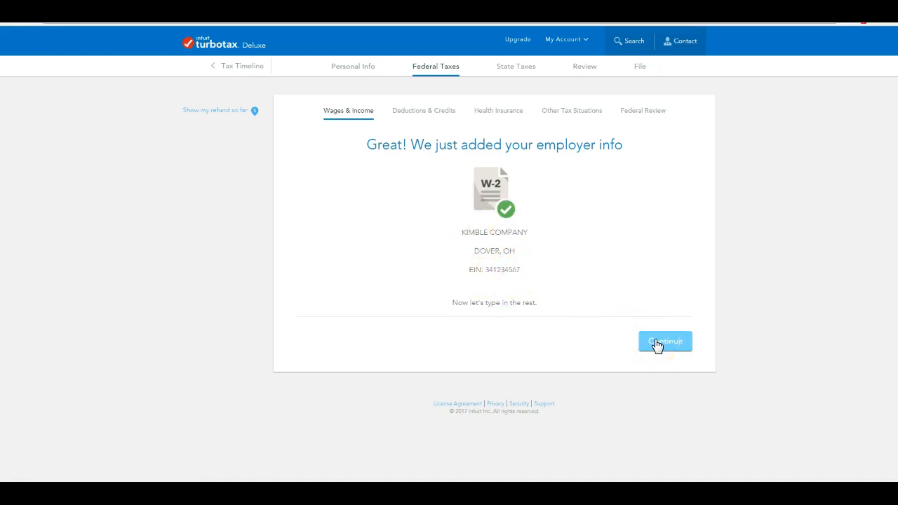
pyautogui.click(657, 343)
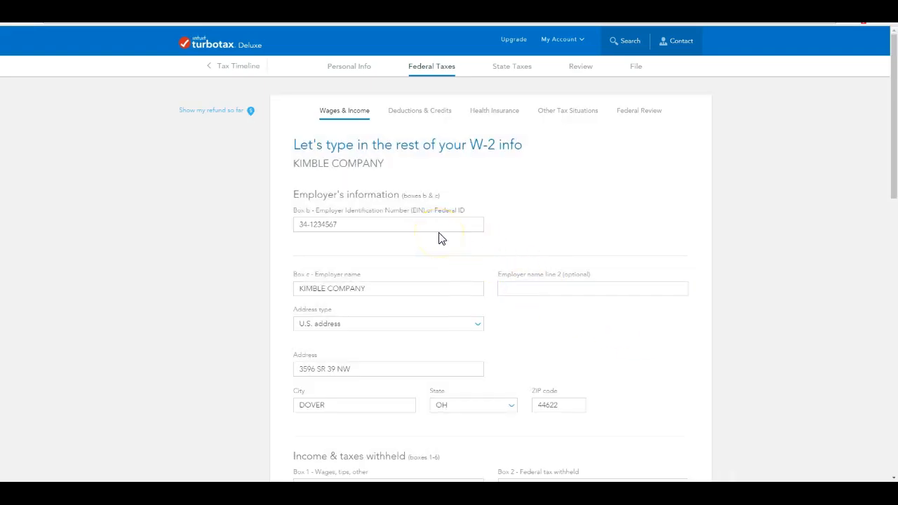
pyautogui.click(367, 220)
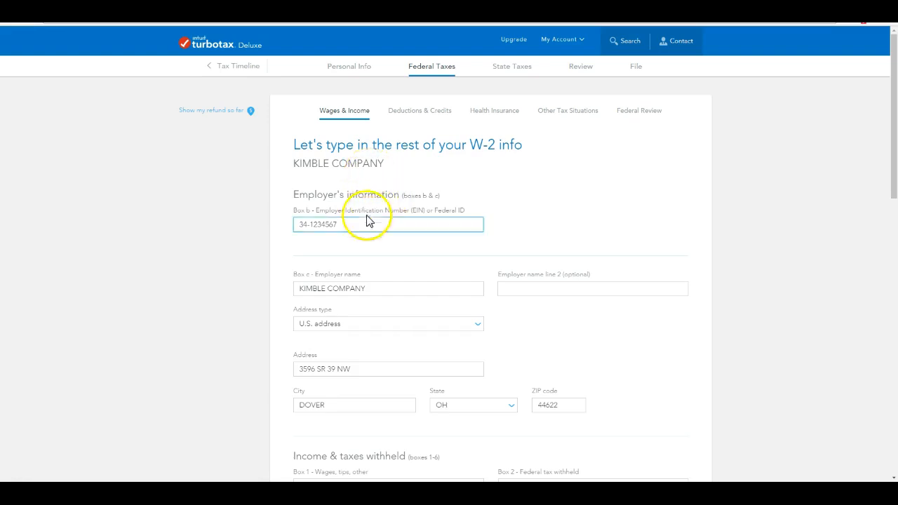
pyautogui.click(344, 276)
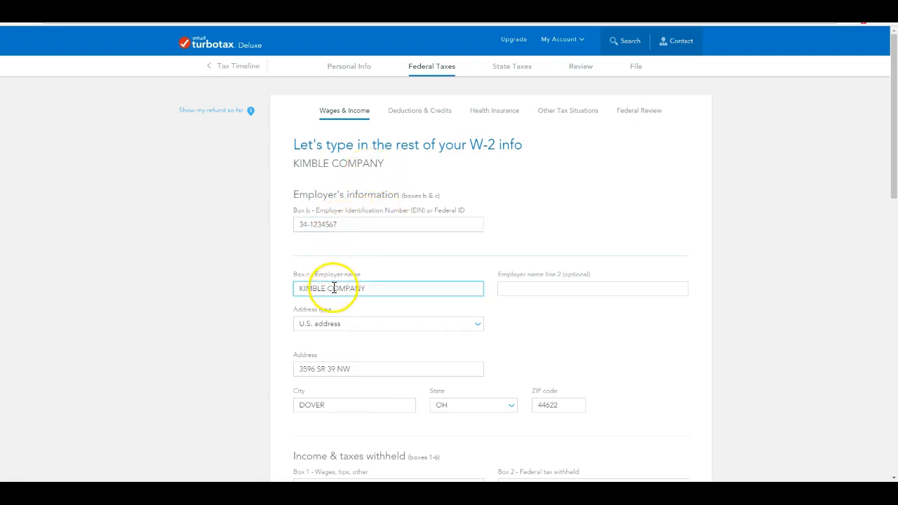
pyautogui.click(306, 223)
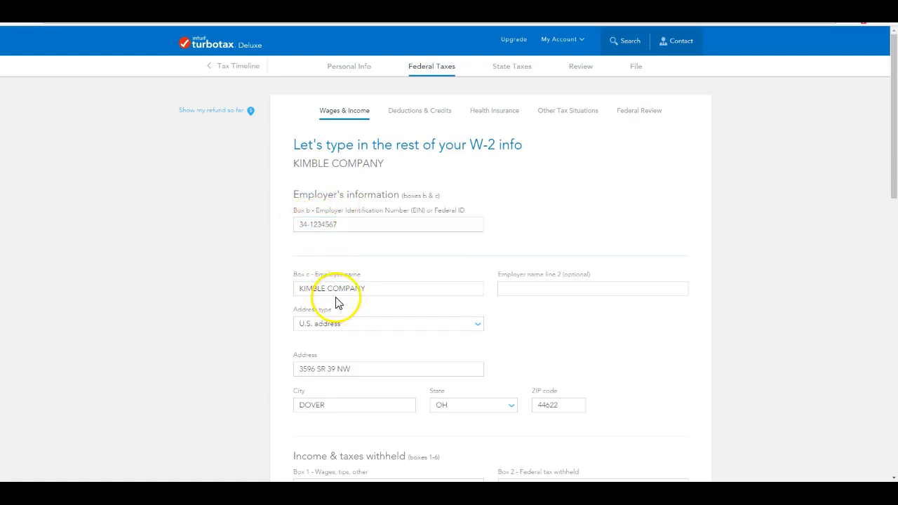
pyautogui.click(332, 218)
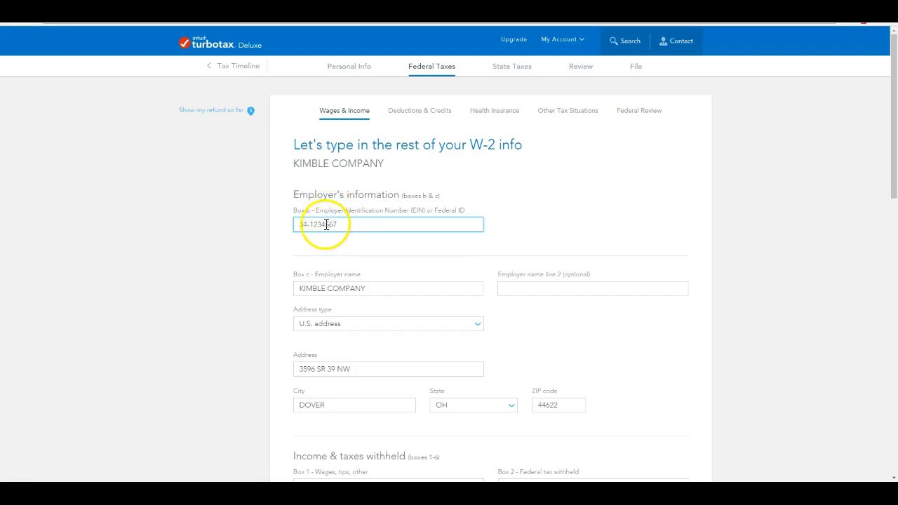
pyautogui.click(321, 286)
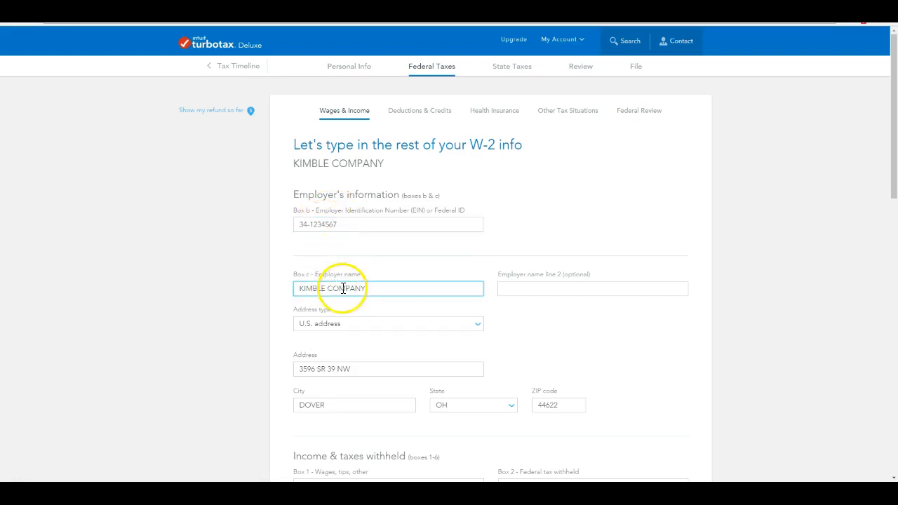
pyautogui.click(342, 369)
pyautogui.click(331, 404)
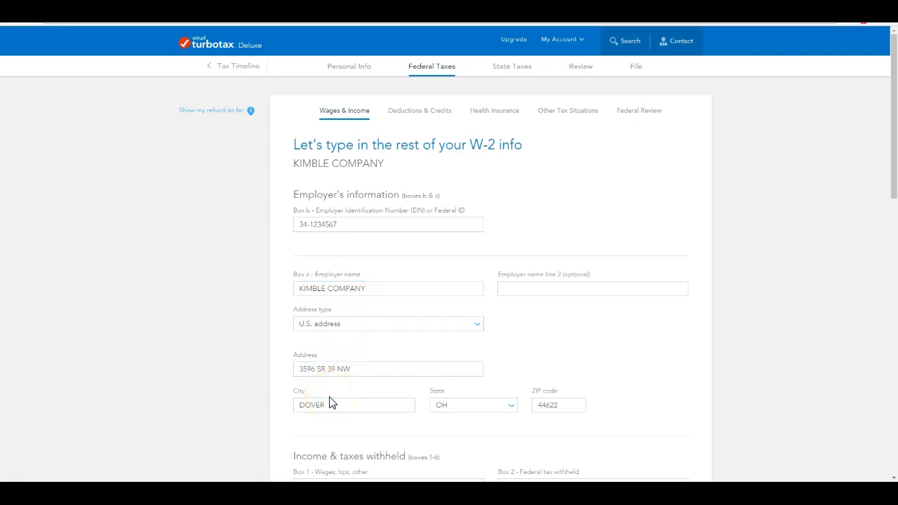
pyautogui.click(435, 405)
pyautogui.click(321, 223)
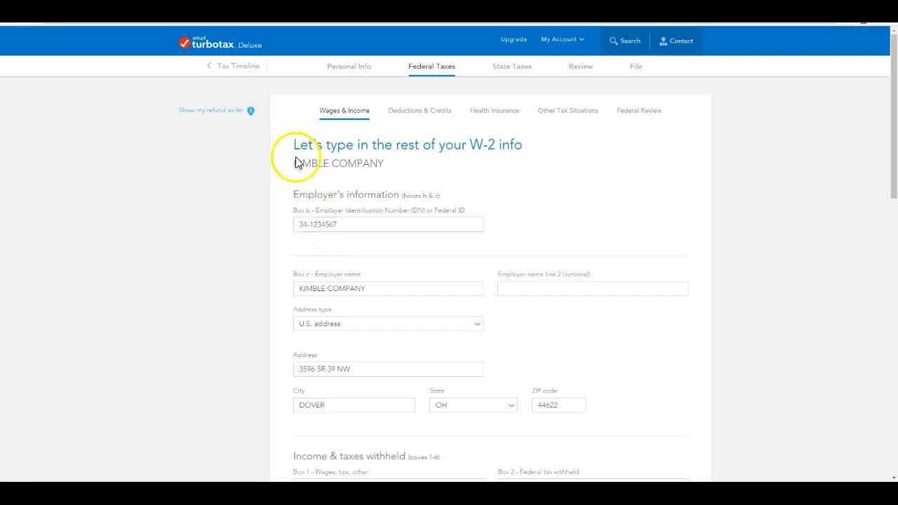
pyautogui.scroll(-3, 351, 280)
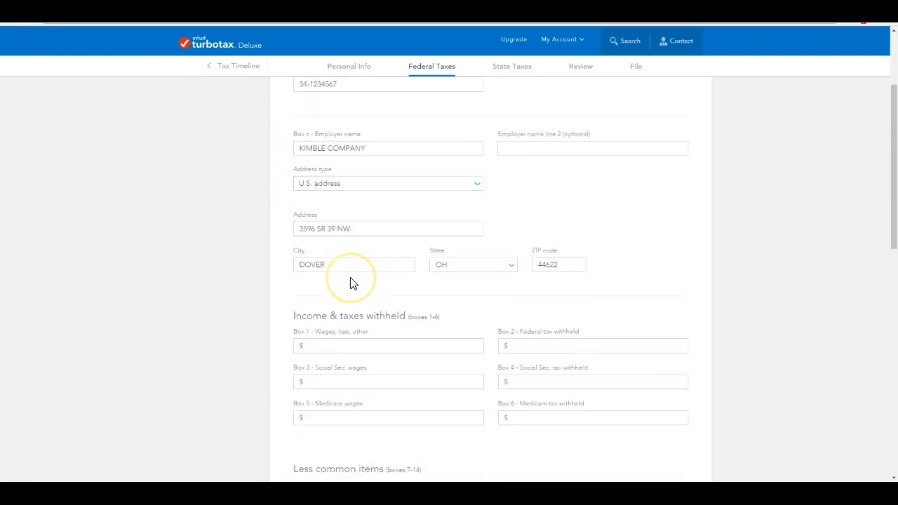
pyautogui.scroll(3, 351, 280)
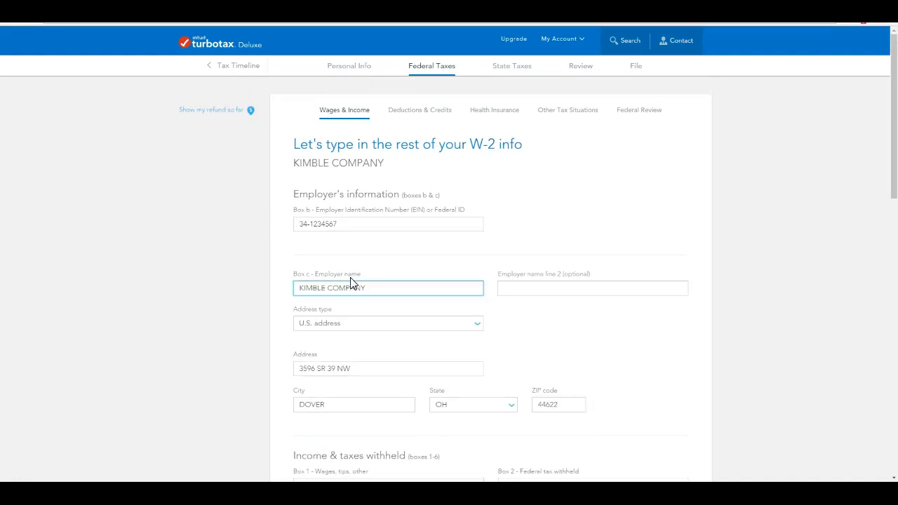
pyautogui.click(319, 224)
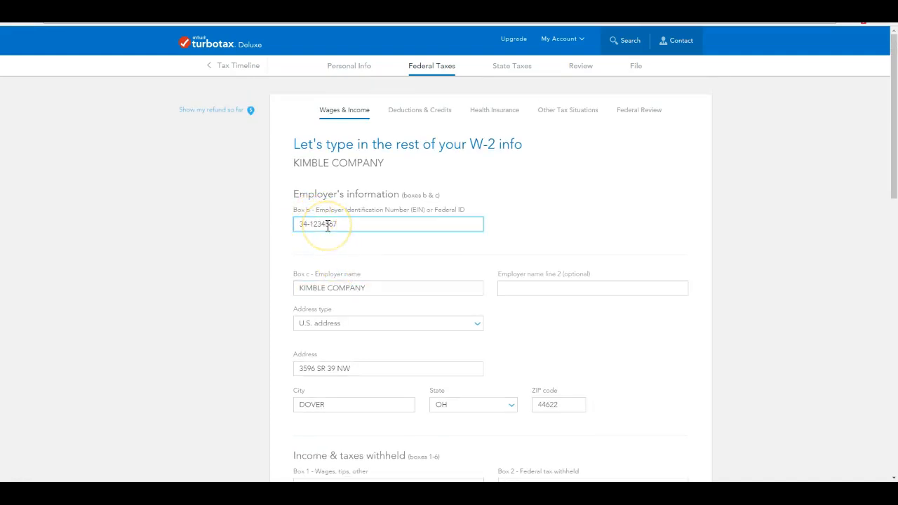
pyautogui.click(329, 289)
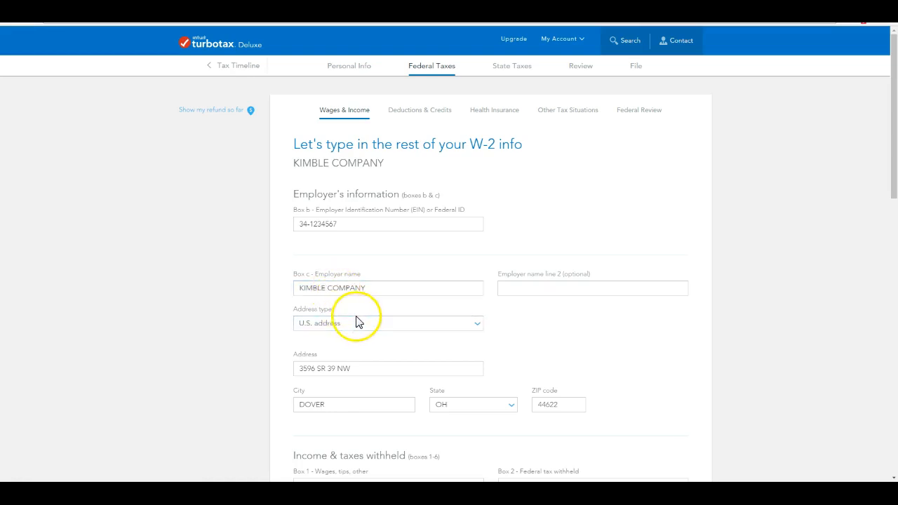
pyautogui.scroll(-1, 359, 315)
pyautogui.click(331, 323)
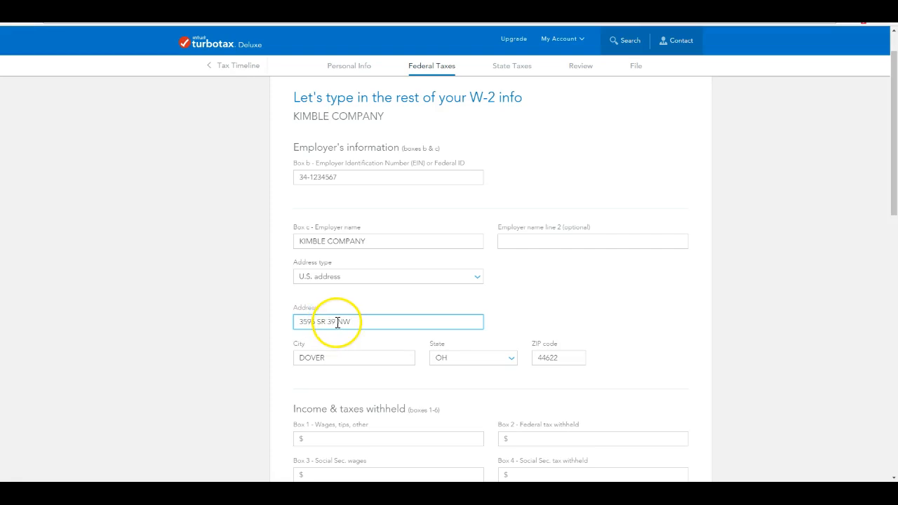
# Check W-2 boxes 1–6: $73,458.73 wages, $8,521.72 federal, $2,203.02 Social Security, $921.45 Medicare withheld.
pyautogui.scroll(-2, 344, 320)
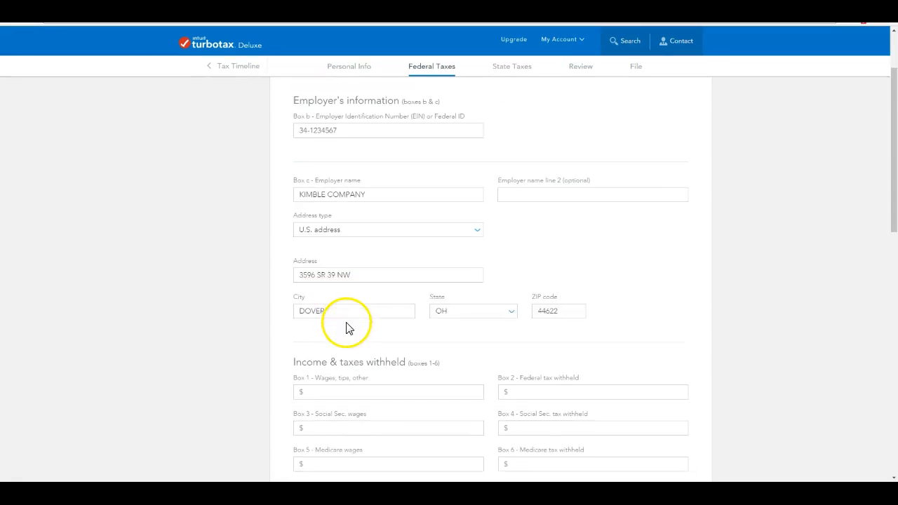
pyautogui.scroll(-3, 355, 309)
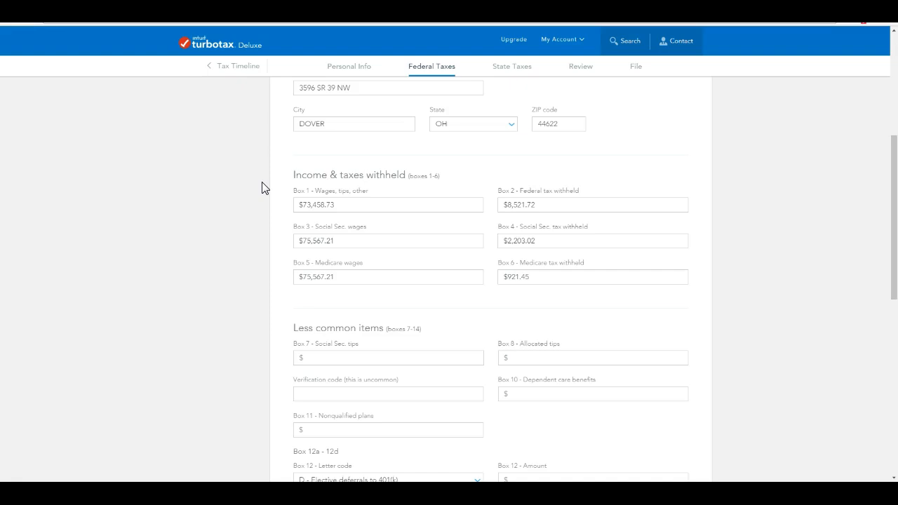
pyautogui.click(301, 203)
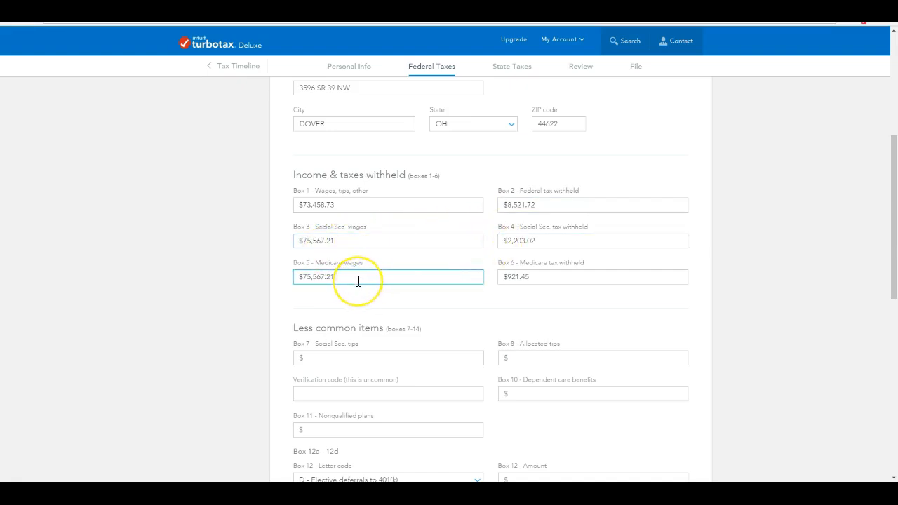
pyautogui.click(333, 204)
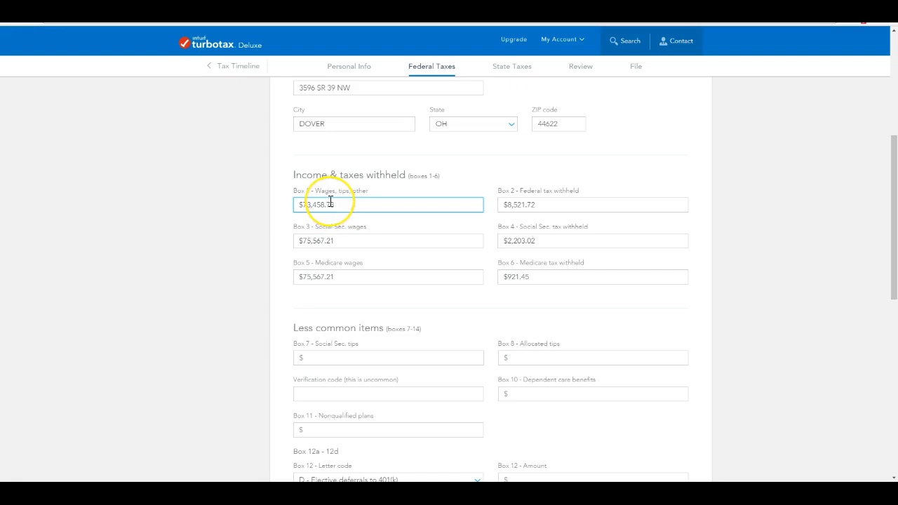
pyautogui.click(517, 203)
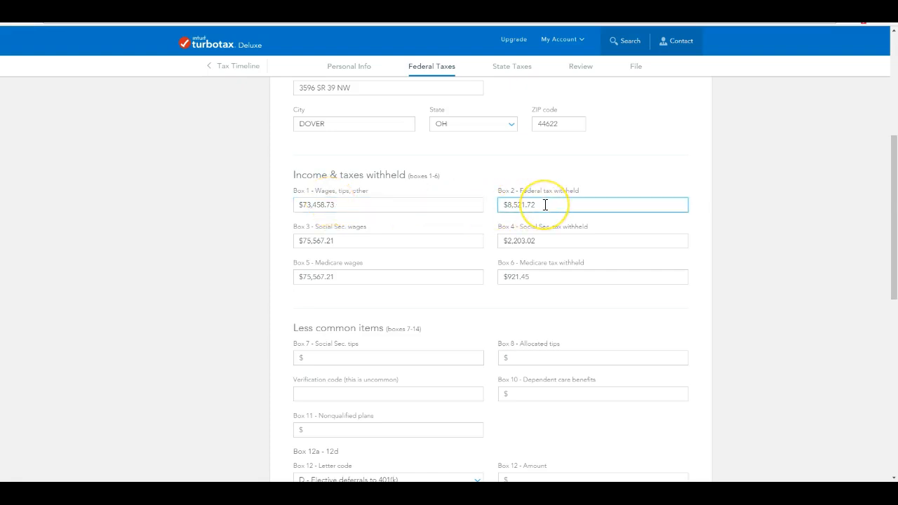
pyautogui.click(329, 241)
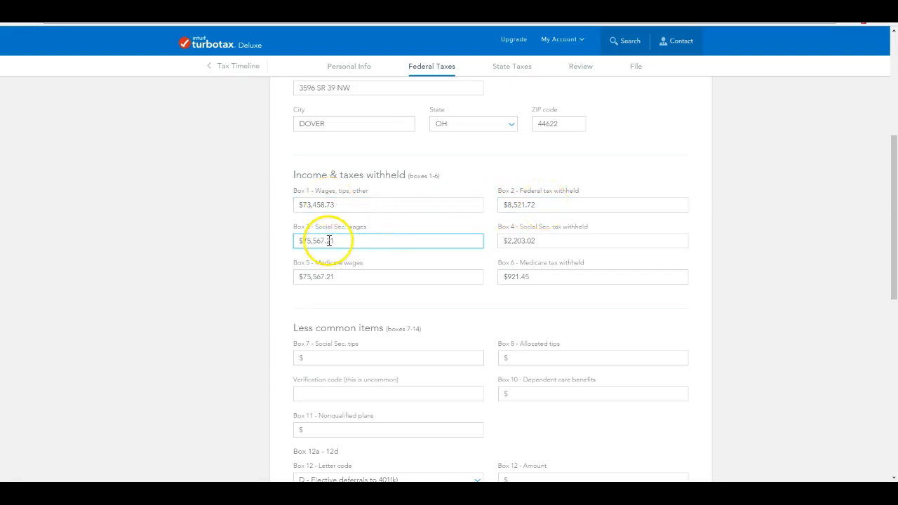
pyautogui.click(514, 241)
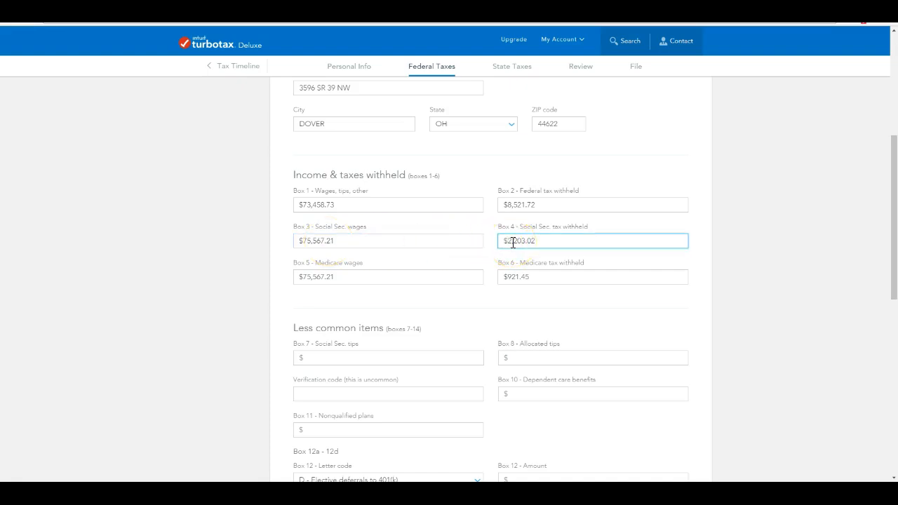
pyautogui.click(411, 281)
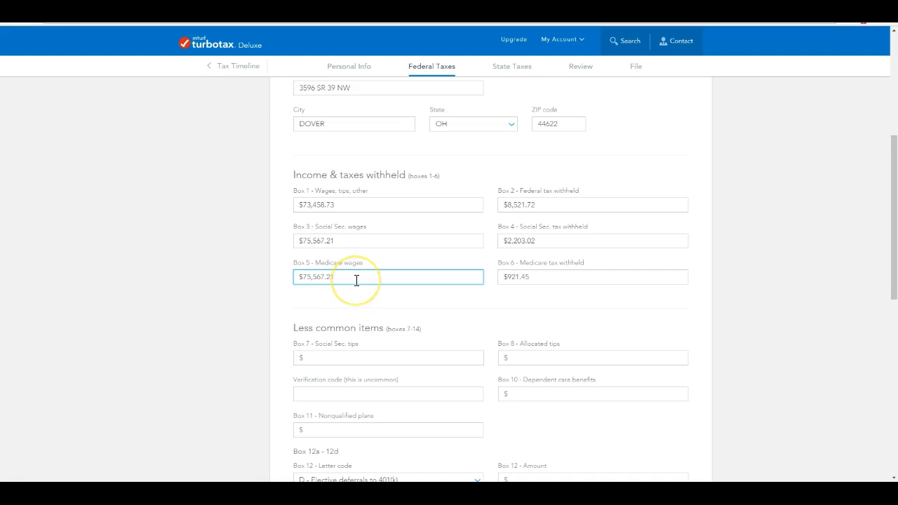
pyautogui.click(537, 278)
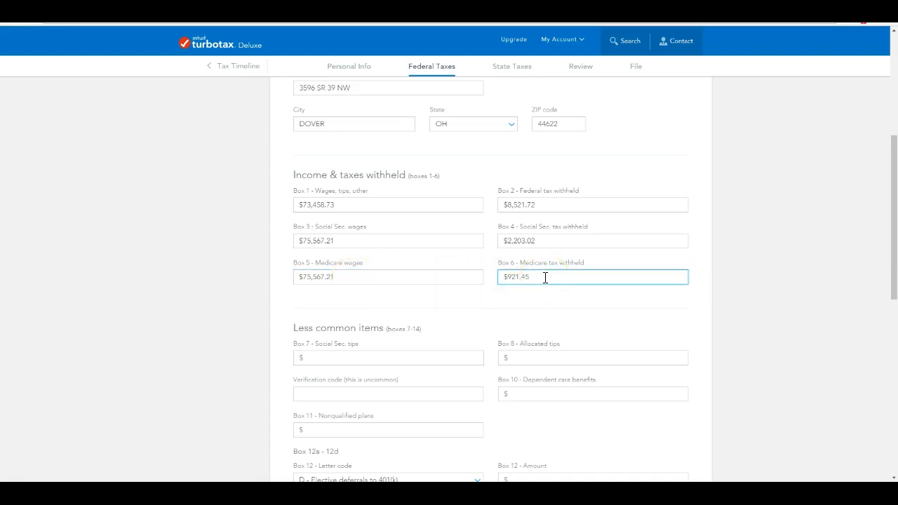
# Check Box 12, then the CA state ID, $73,458.73 Box 16 wages and Box 17 state tax.
pyautogui.scroll(-3, 545, 278)
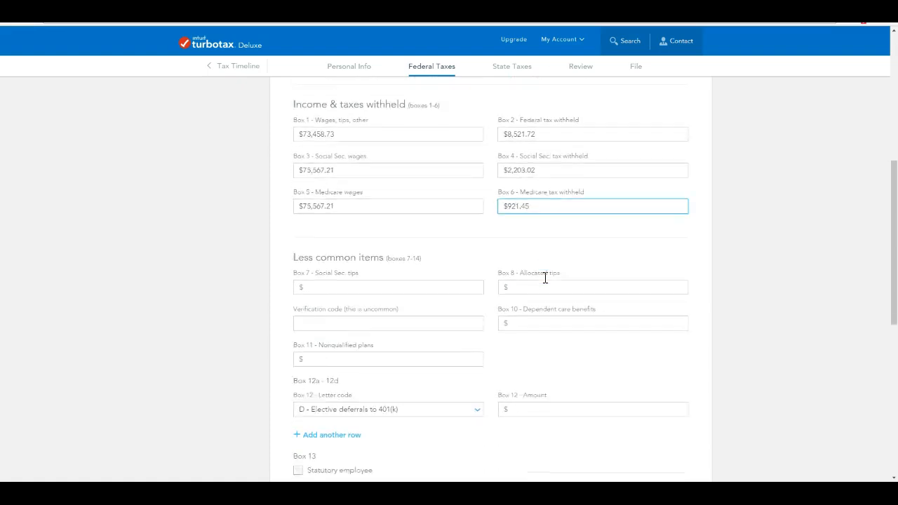
pyautogui.click(545, 281)
pyautogui.scroll(-2, 544, 282)
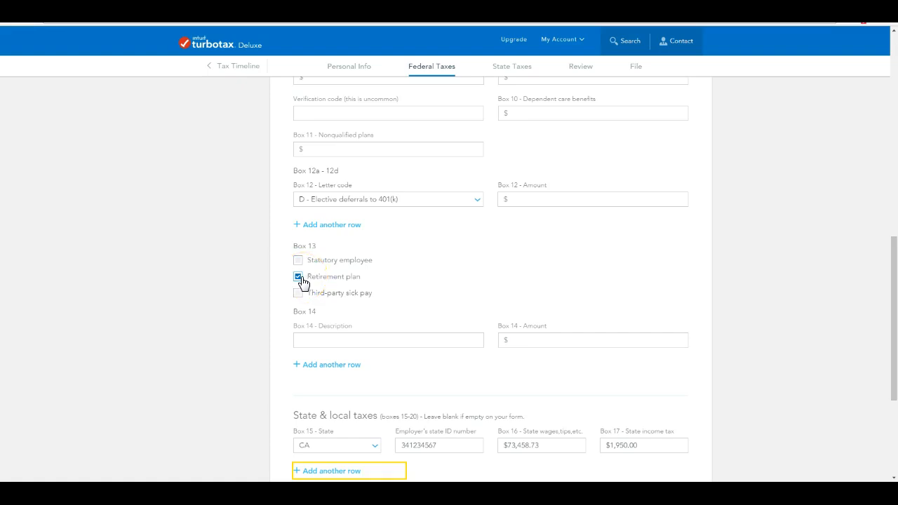
pyautogui.scroll(-3, 319, 284)
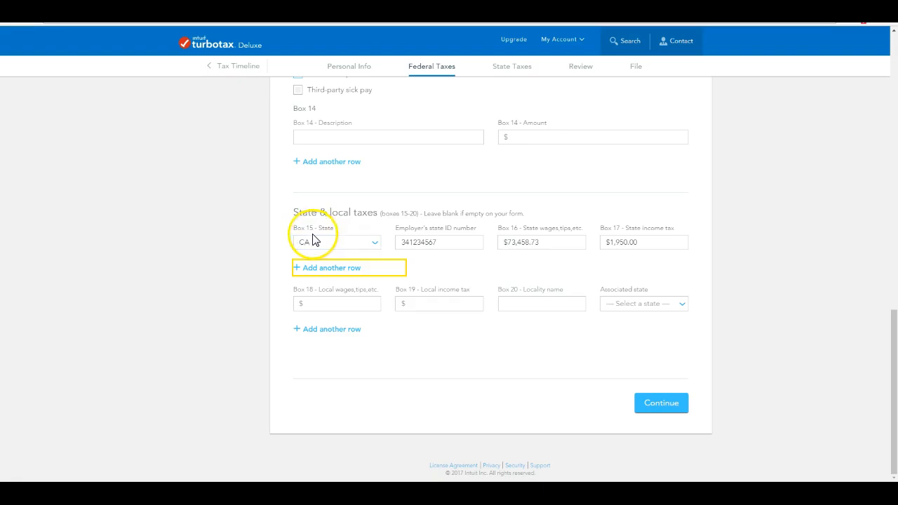
pyautogui.click(421, 244)
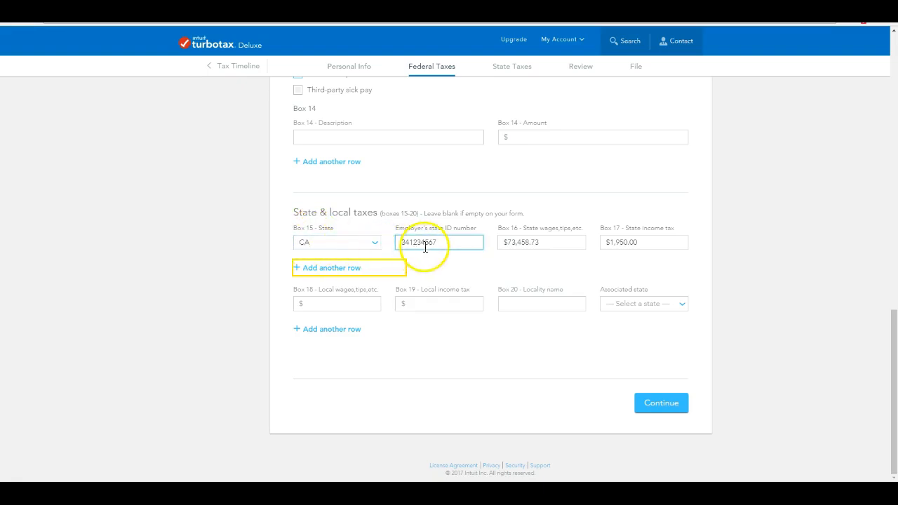
pyautogui.click(526, 246)
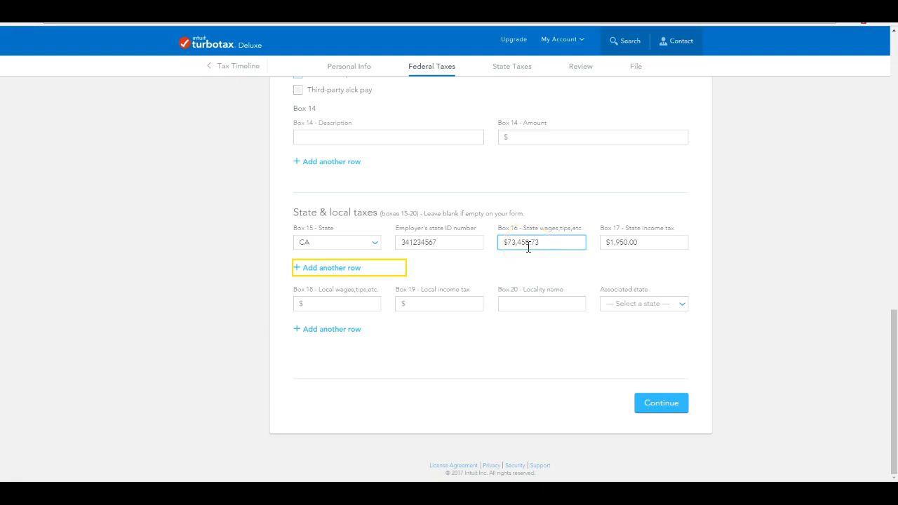
pyautogui.click(622, 242)
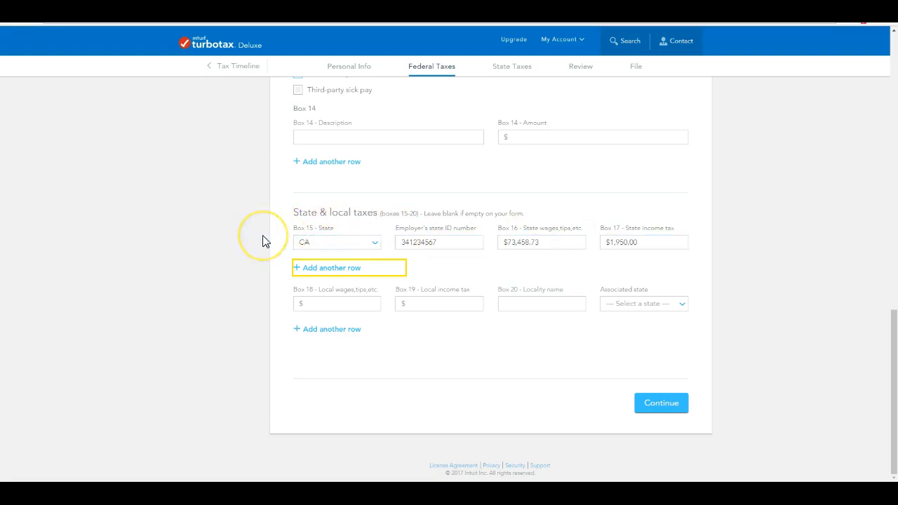
pyautogui.scroll(9, 265, 241)
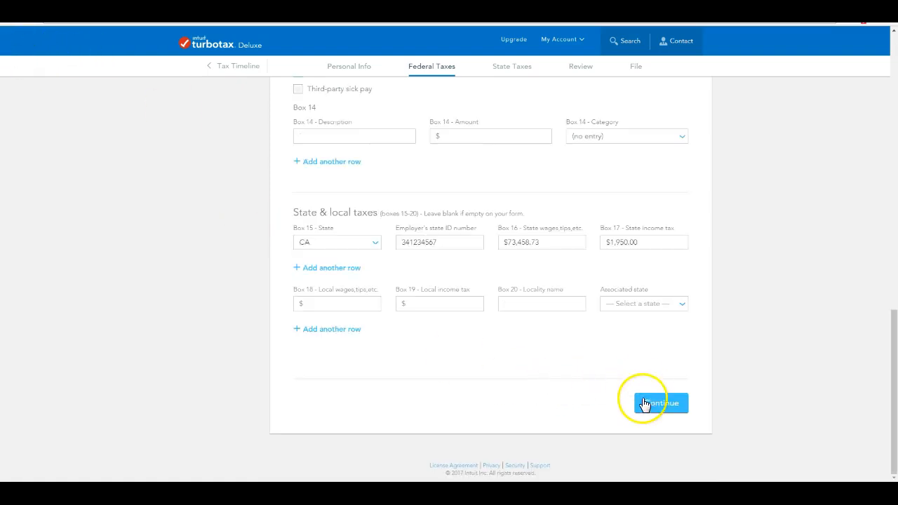
# Save the Kimble W-2, look over the $4,576 federal refund, and pass the quick check.
pyautogui.click(646, 404)
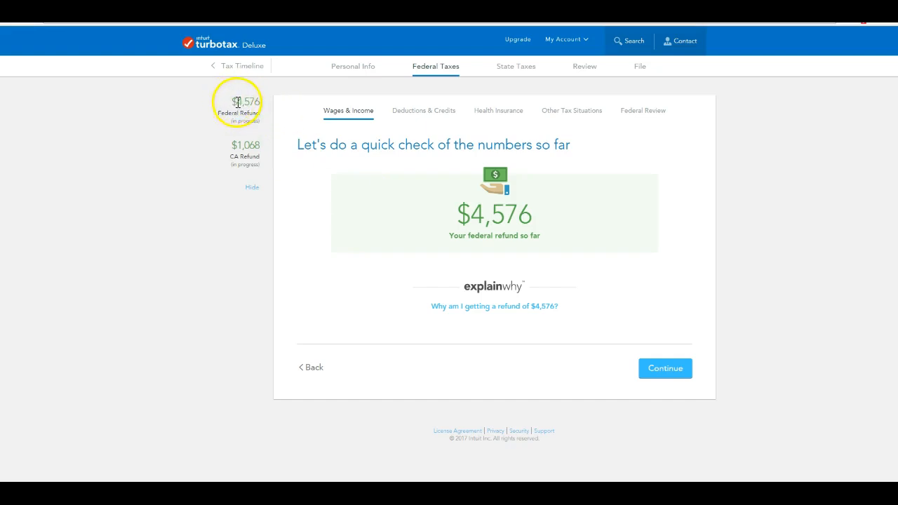
pyautogui.moveTo(229, 99); pyautogui.dragTo(255, 165)
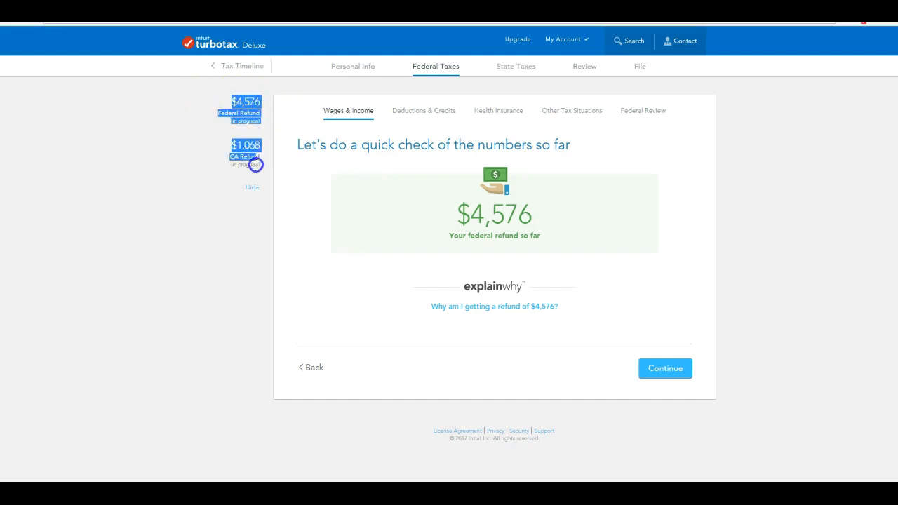
pyautogui.click(212, 99)
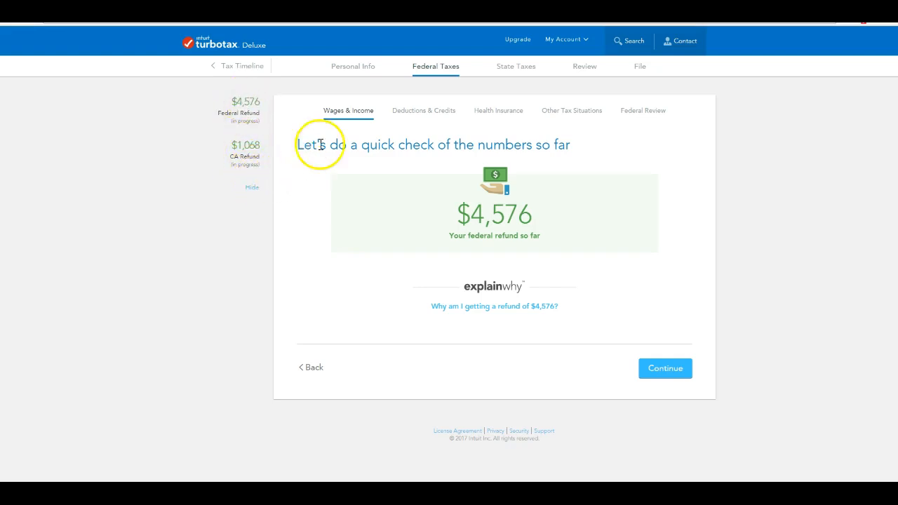
pyautogui.click(670, 370)
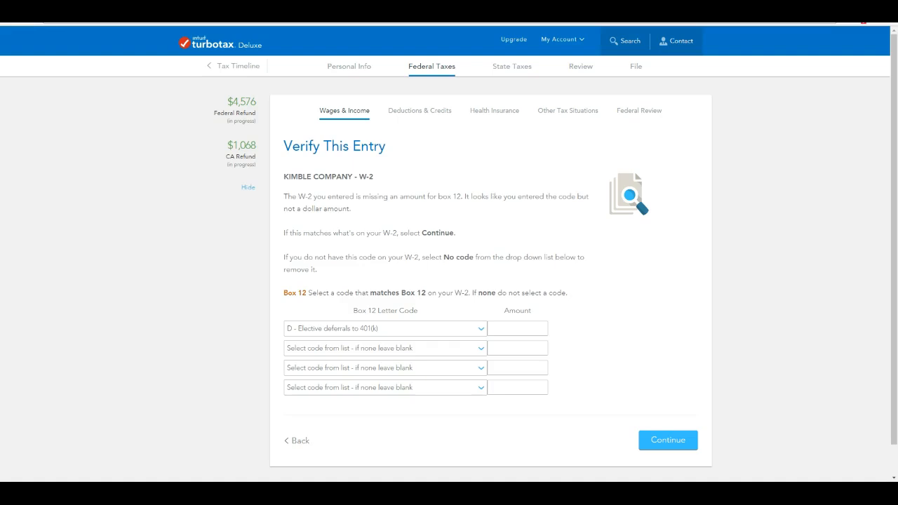
# Enter $2,524.32 as the Box 12 code D amount and continue.
pyautogui.click(505, 329)
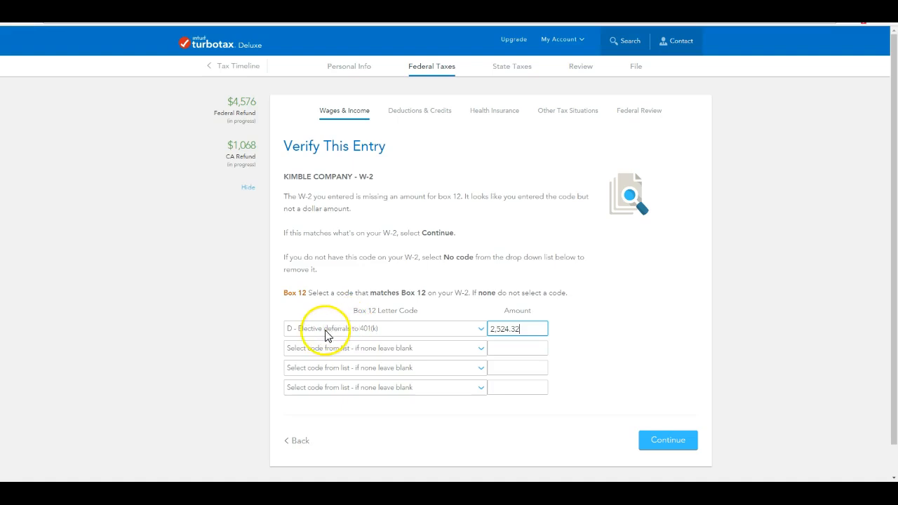
pyautogui.click(673, 441)
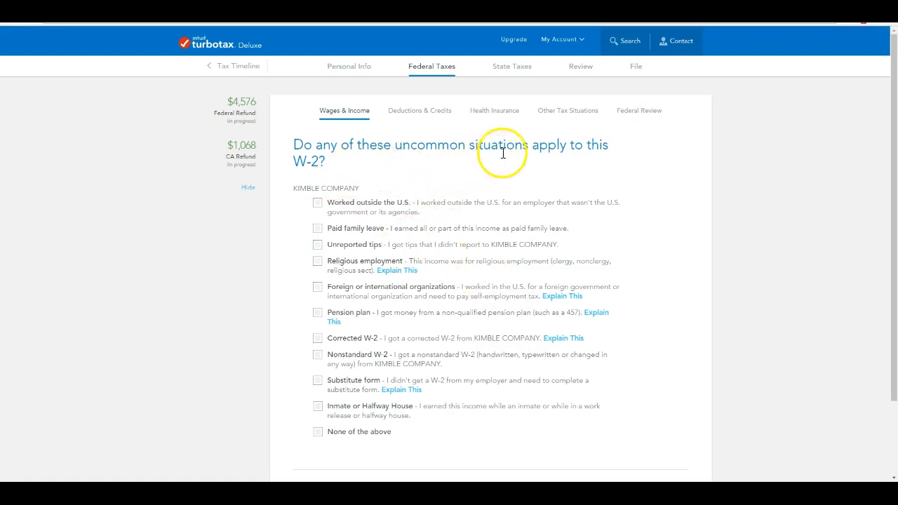
# Mark None of the above for the Kimble W-2's uncommon situations and continue.
pyautogui.scroll(-1, 577, 171)
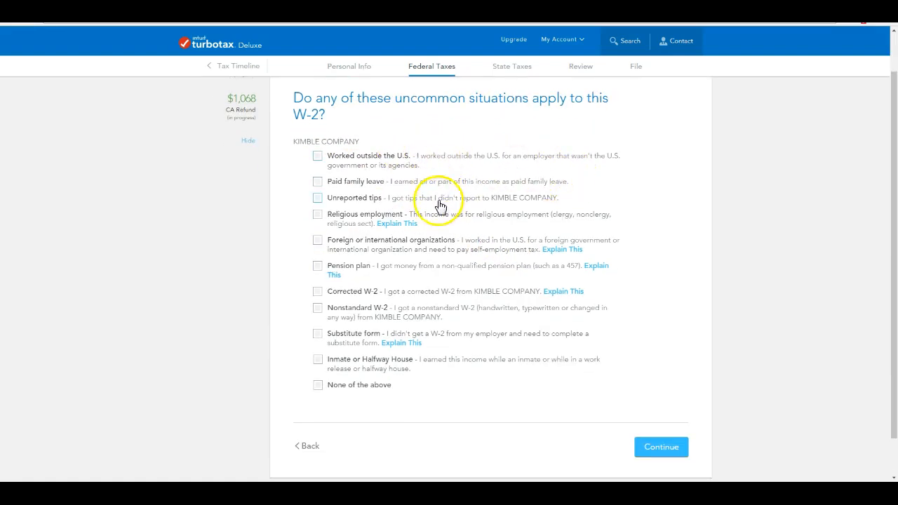
pyautogui.scroll(-1, 439, 207)
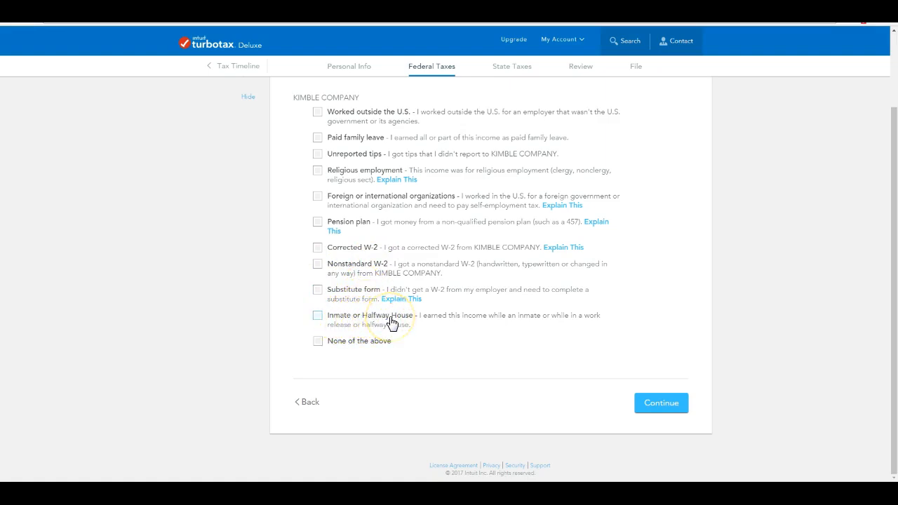
pyautogui.click(318, 341)
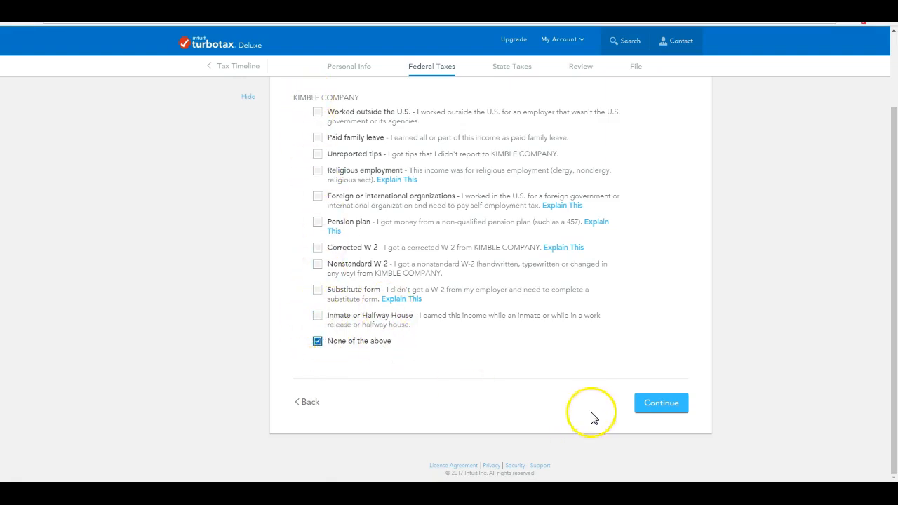
pyautogui.click(671, 403)
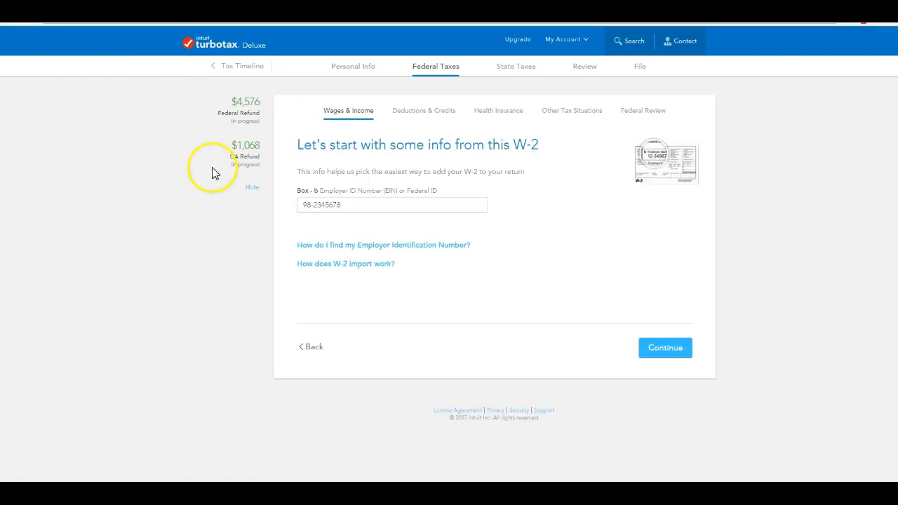
# Accept the prefilled employer ID and verify the Ocean Credit Union name and U.S. address.
pyautogui.click(324, 204)
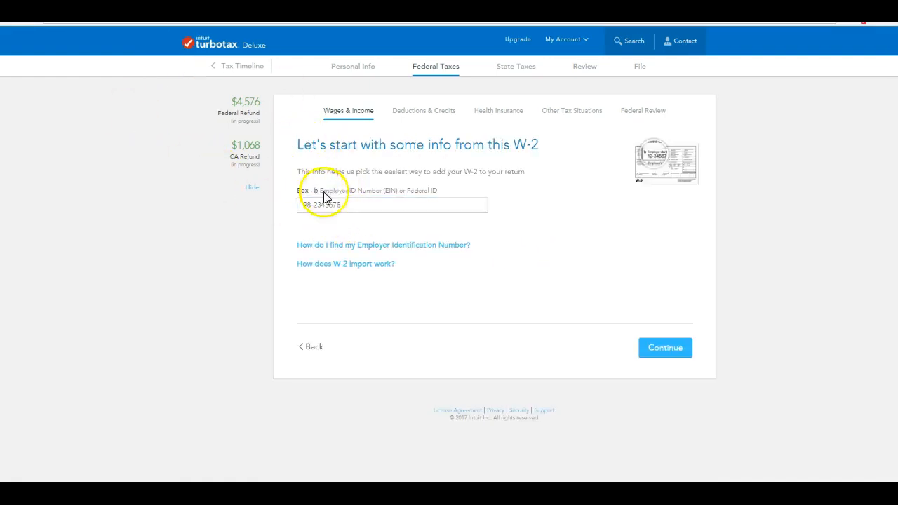
pyautogui.click(666, 349)
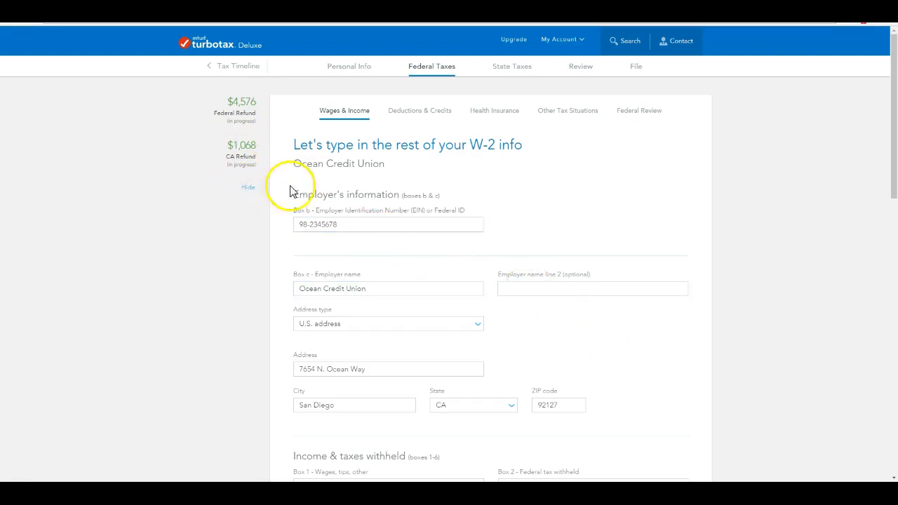
pyautogui.click(330, 222)
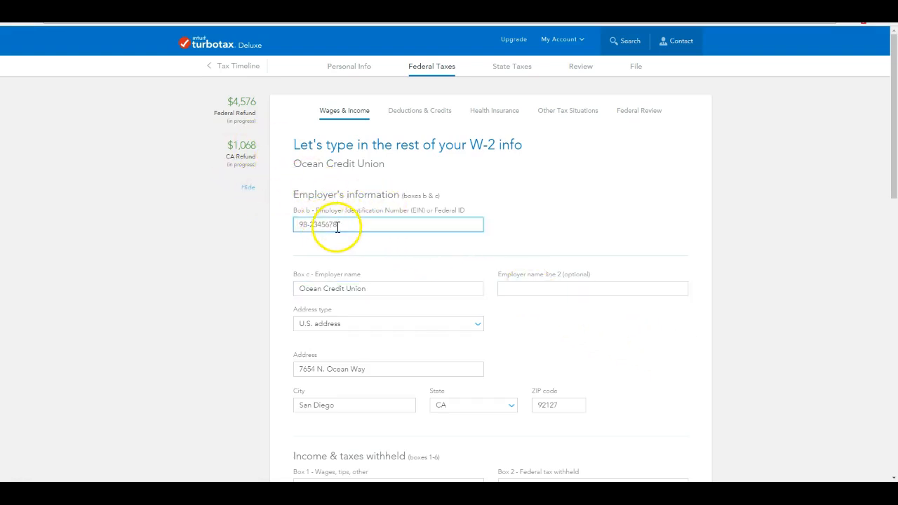
pyautogui.click(349, 289)
pyautogui.click(320, 214)
pyautogui.click(370, 287)
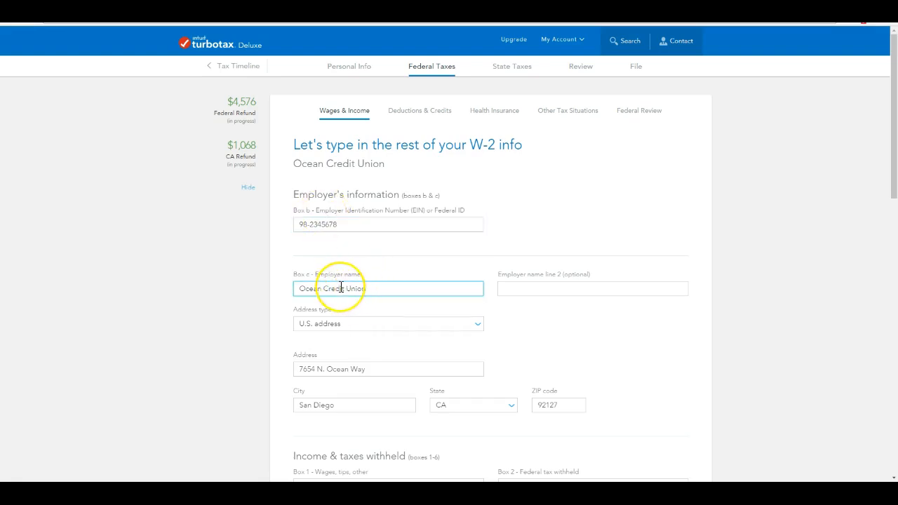
pyautogui.click(341, 220)
pyautogui.click(350, 284)
pyautogui.click(351, 282)
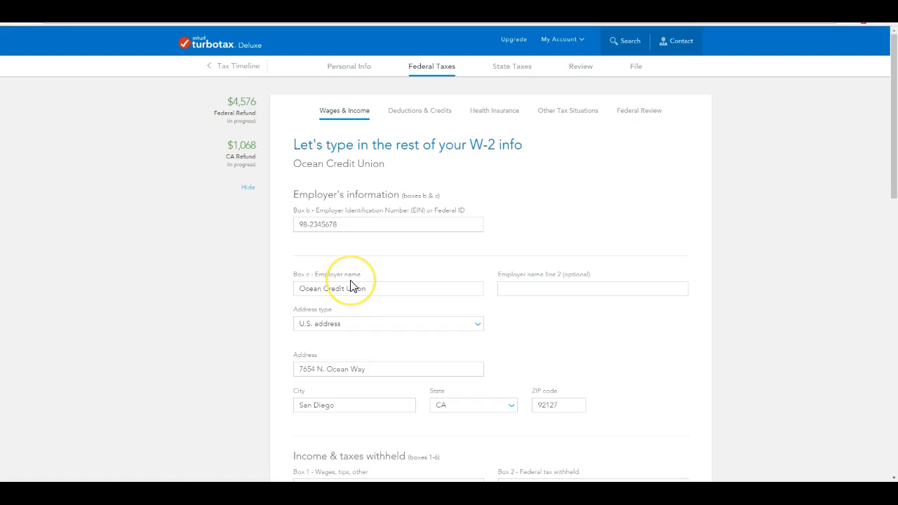
pyautogui.click(320, 225)
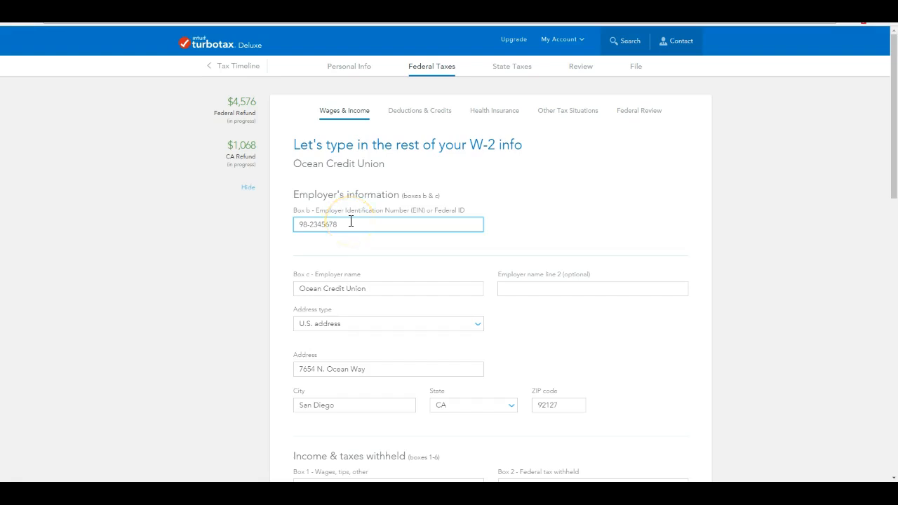
pyautogui.click(350, 284)
pyautogui.click(348, 324)
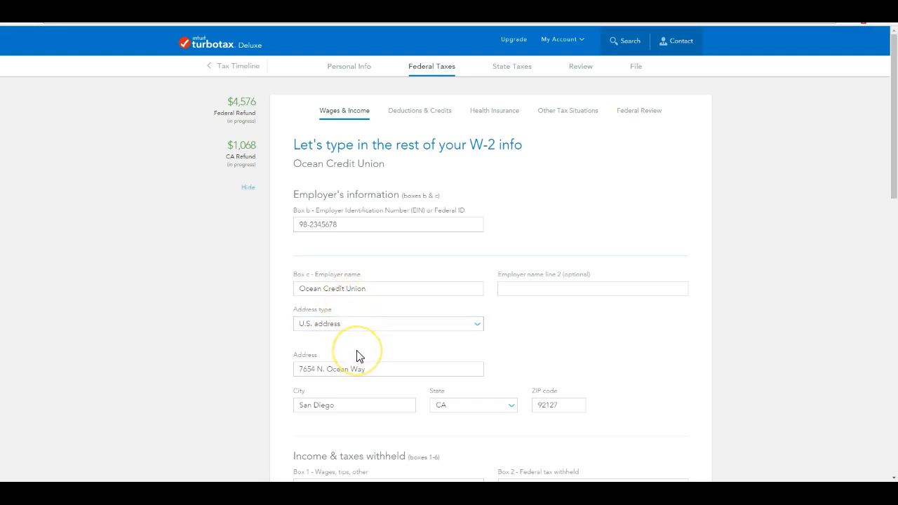
# Review Ocean Credit Union W-2 boxes 1–17 including CA state tax, and save it at $50,035.02.
pyautogui.scroll(-1, 357, 347)
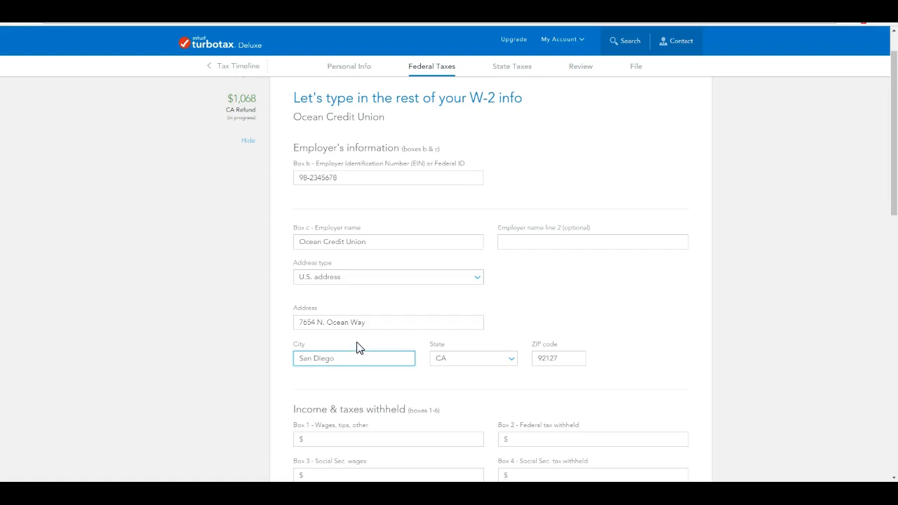
pyautogui.scroll(-3, 357, 347)
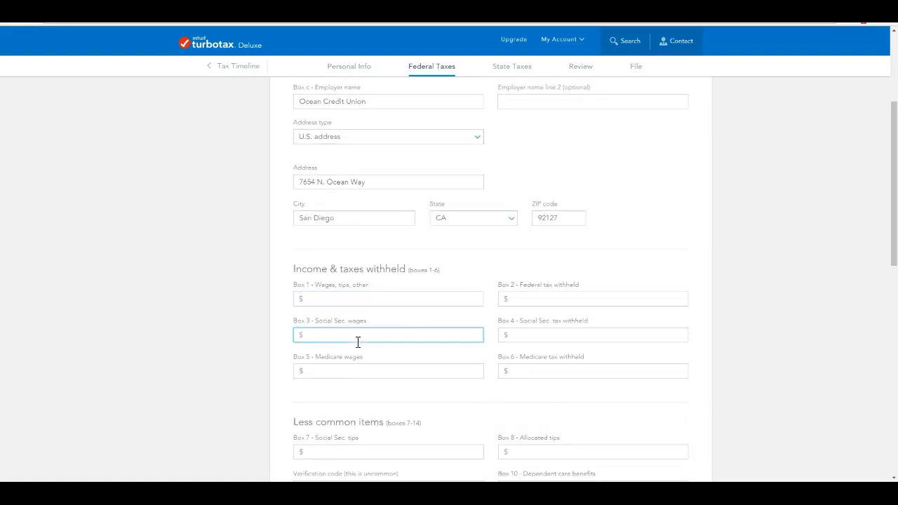
pyautogui.scroll(-1, 358, 344)
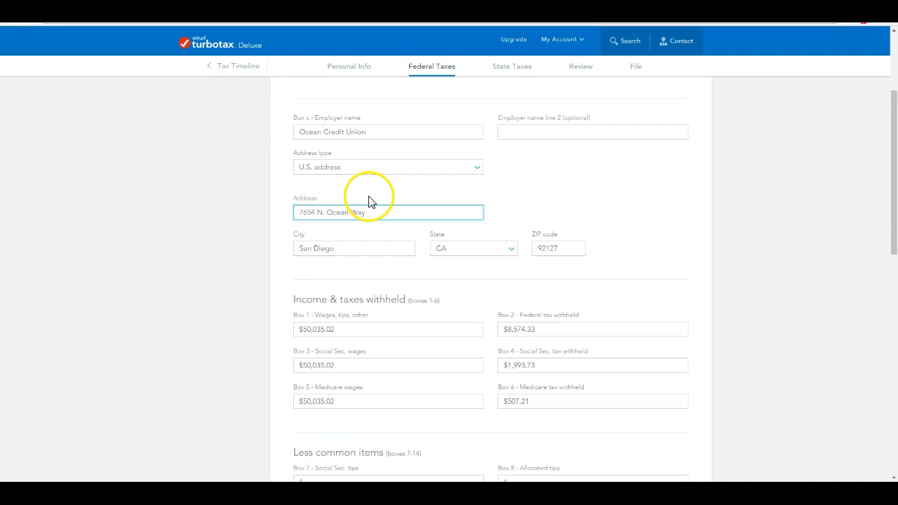
pyautogui.scroll(-1, 370, 198)
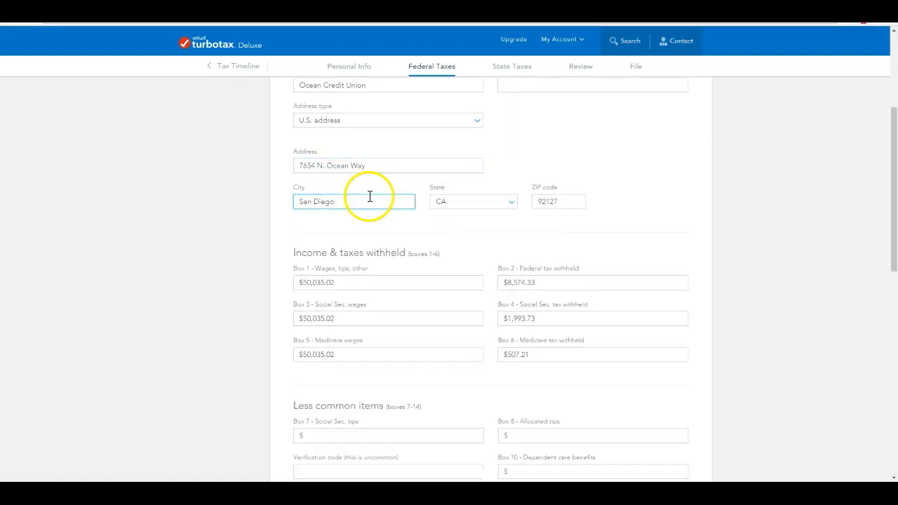
pyautogui.scroll(-1, 369, 197)
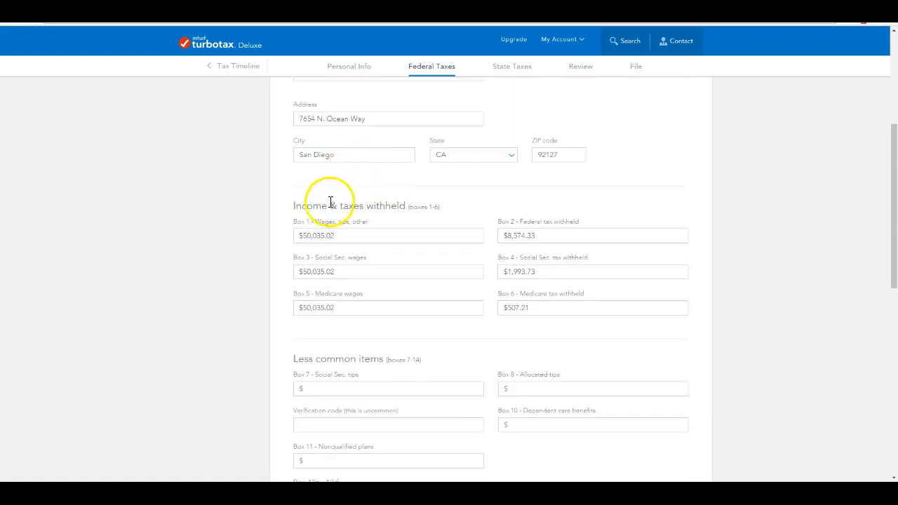
pyautogui.scroll(-1, 393, 216)
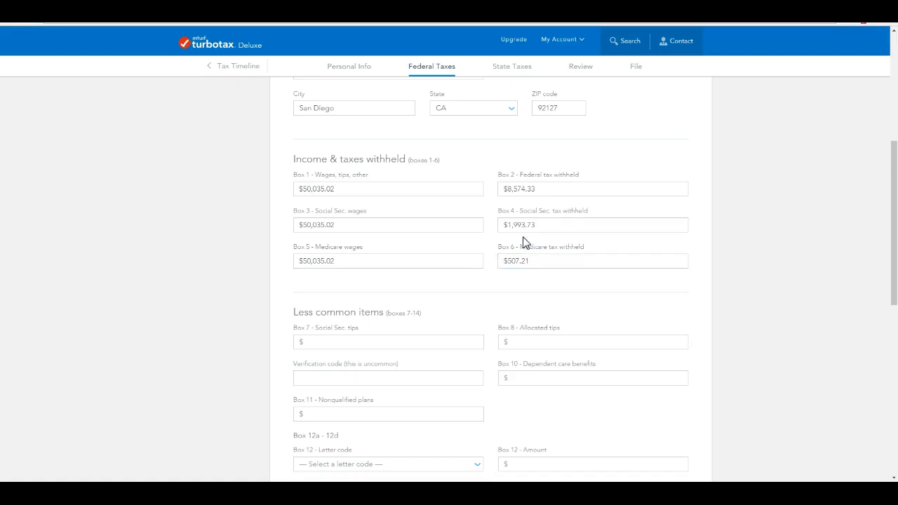
pyautogui.click(393, 185)
pyautogui.scroll(-4, 383, 186)
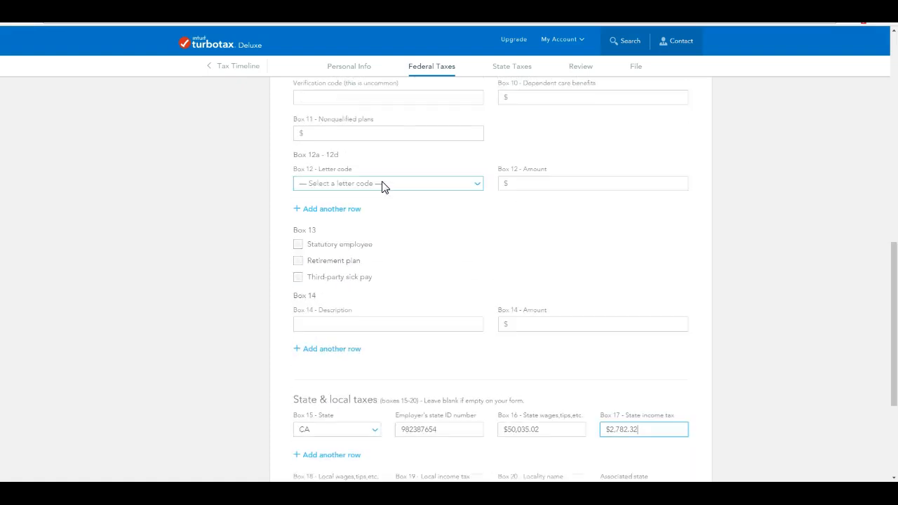
pyautogui.scroll(1, 383, 183)
pyautogui.scroll(-2, 382, 184)
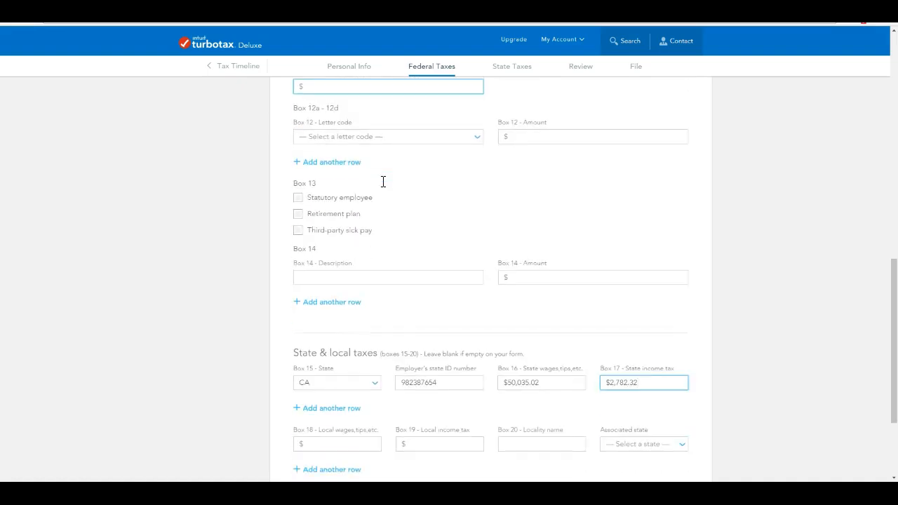
pyautogui.scroll(-1, 383, 186)
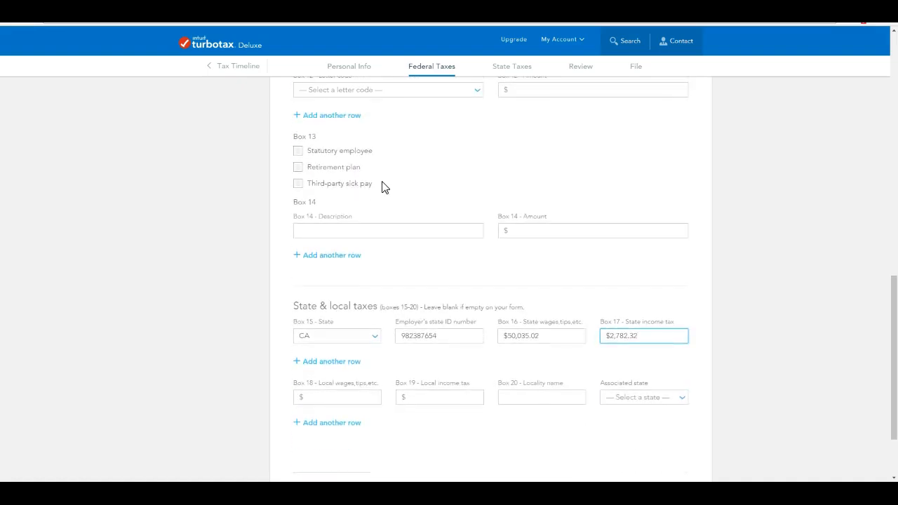
pyautogui.scroll(-1, 382, 182)
pyautogui.click(358, 173)
pyautogui.scroll(-1, 381, 182)
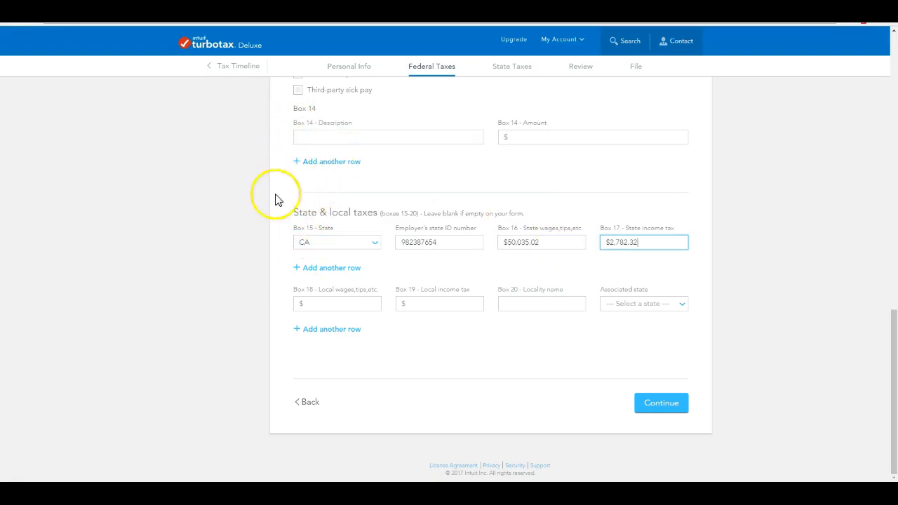
pyautogui.click(659, 403)
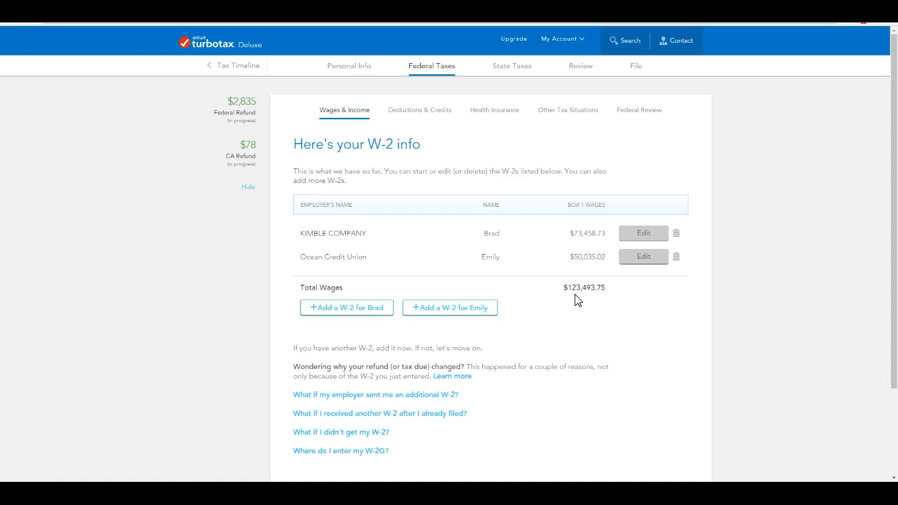
# Finish the W-2 list for Kimble Company and Ocean Credit Union, totaling $123,494 wages.
pyautogui.scroll(-2, 574, 301)
pyautogui.click(655, 402)
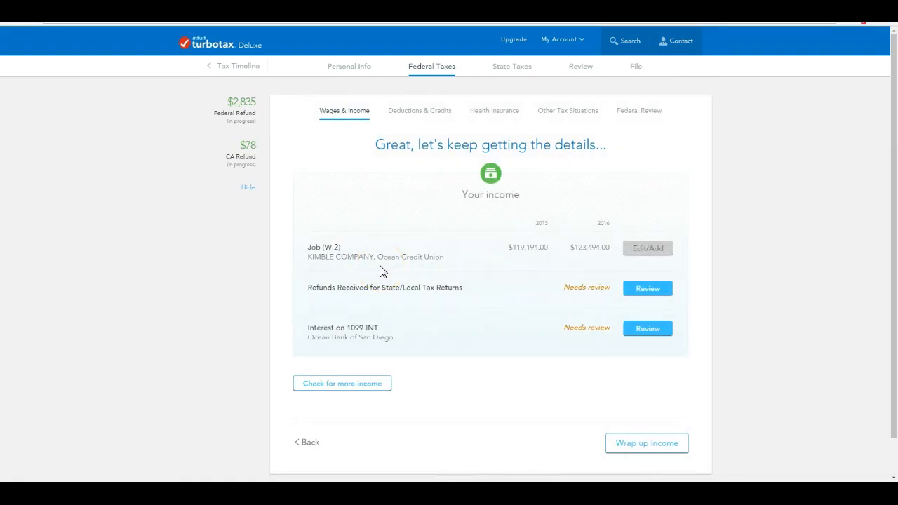
# Review the Interest on 1099-INT income row to list the Ocean Bank of San Diego entry.
pyautogui.click(384, 300)
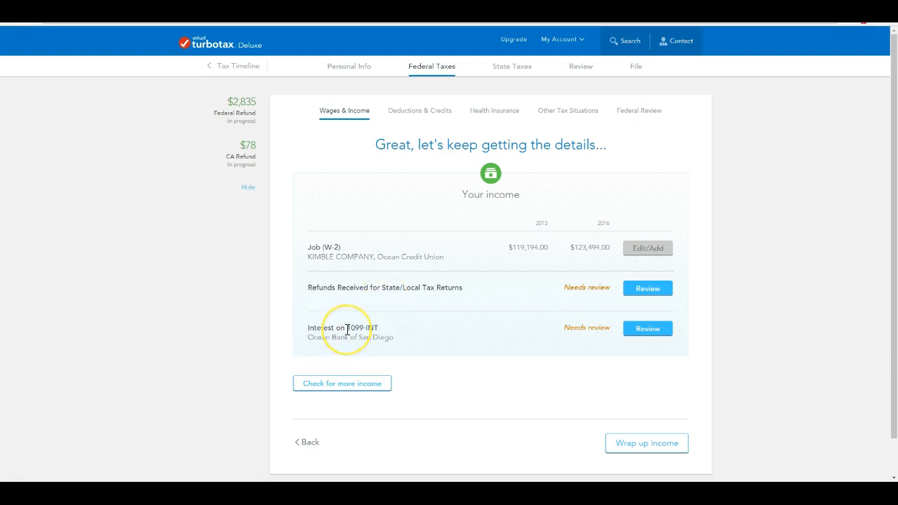
pyautogui.click(638, 335)
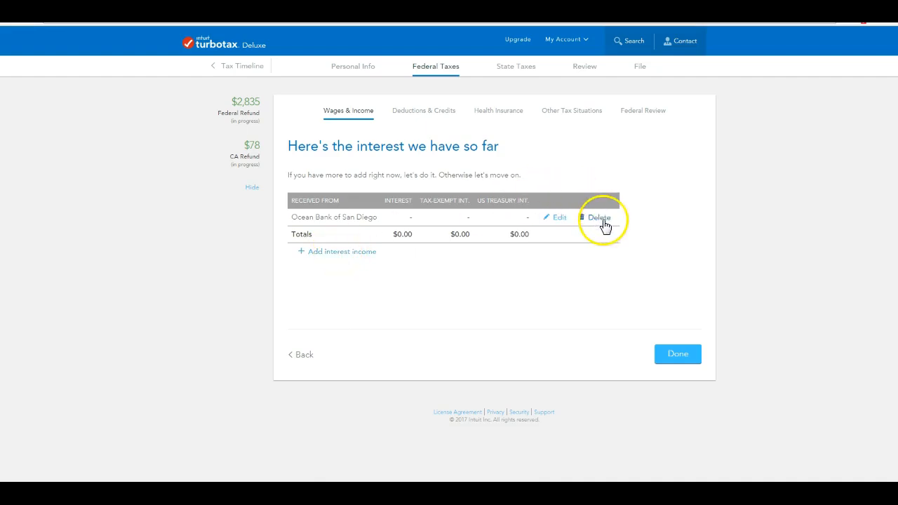
# Edit the Ocean Bank of San Diego 1099-INT and focus the bank or brokerage search box.
pyautogui.click(561, 220)
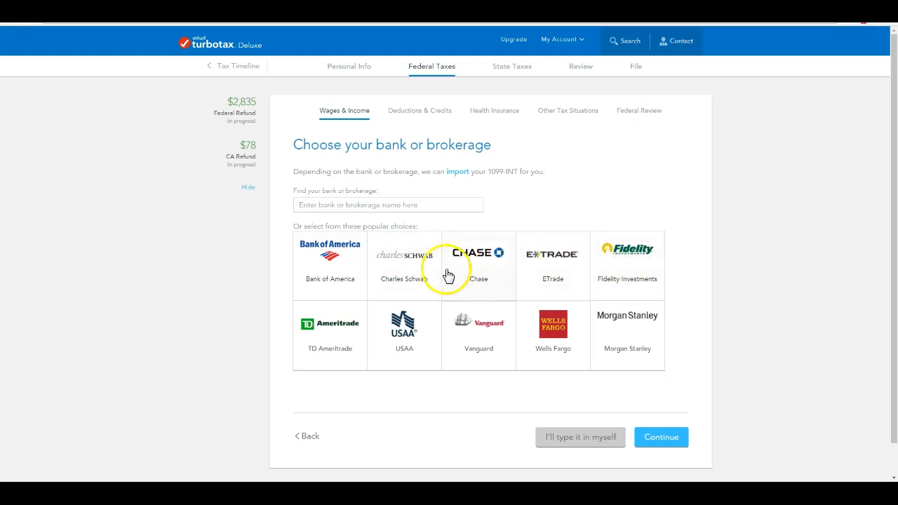
pyautogui.click(322, 204)
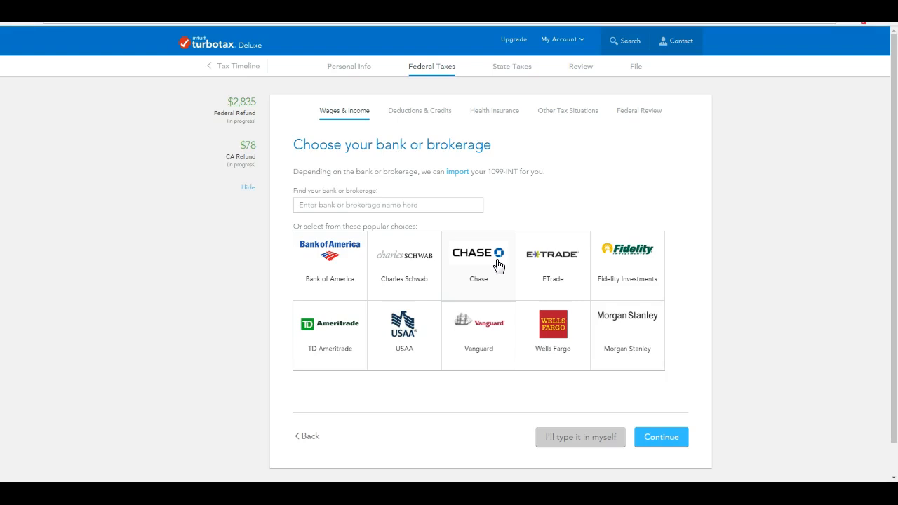
# Enter the Ocean Bank of San Diego 1099-INT manually, changing Box 1 interest from 57.34 to 573.
pyautogui.click(578, 438)
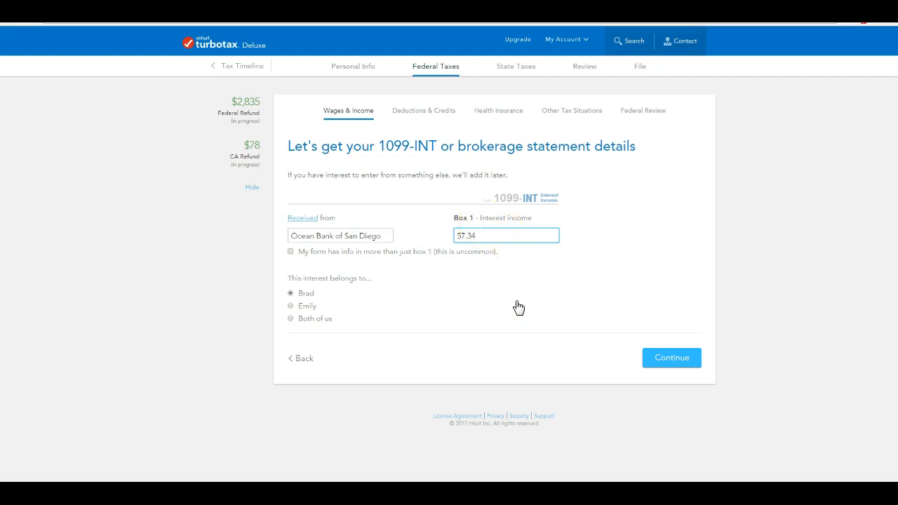
pyautogui.click(482, 236)
pyautogui.moveTo(483, 235); pyautogui.dragTo(441, 231)
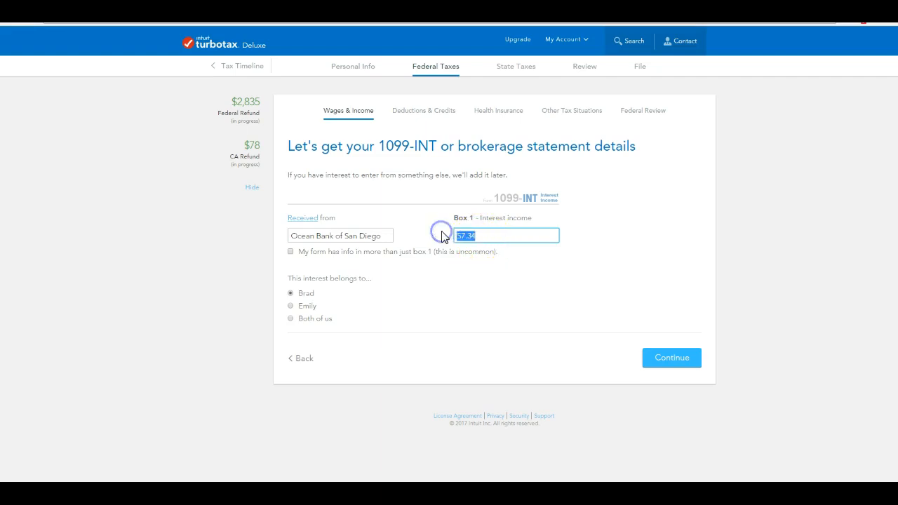
pyautogui.press('BackSpace')
pyautogui.write('573')
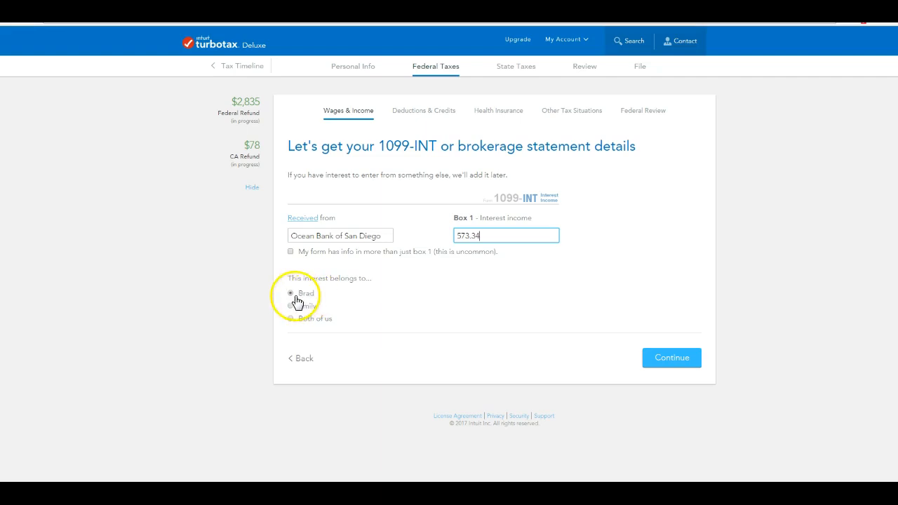
pyautogui.click(676, 360)
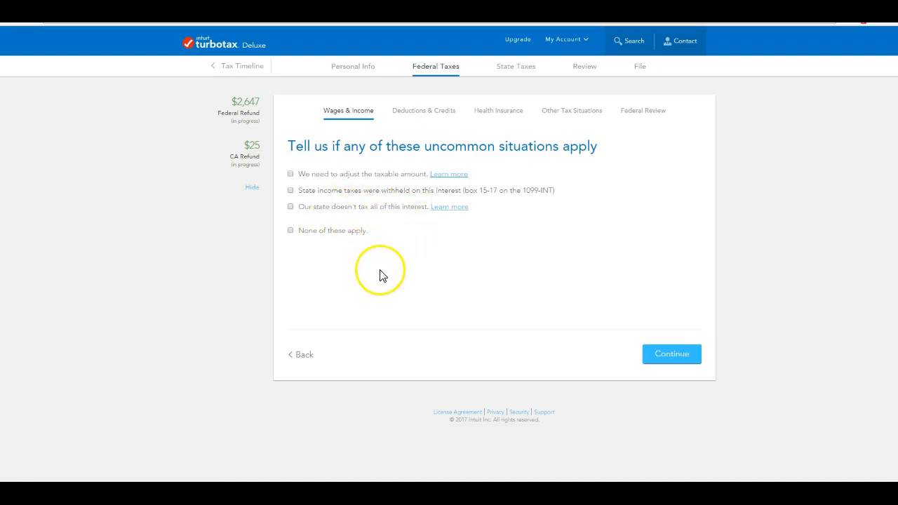
# Mark 'None of these apply' for the 1099-INT and finish the interest income list.
pyautogui.click(291, 232)
pyautogui.click(678, 355)
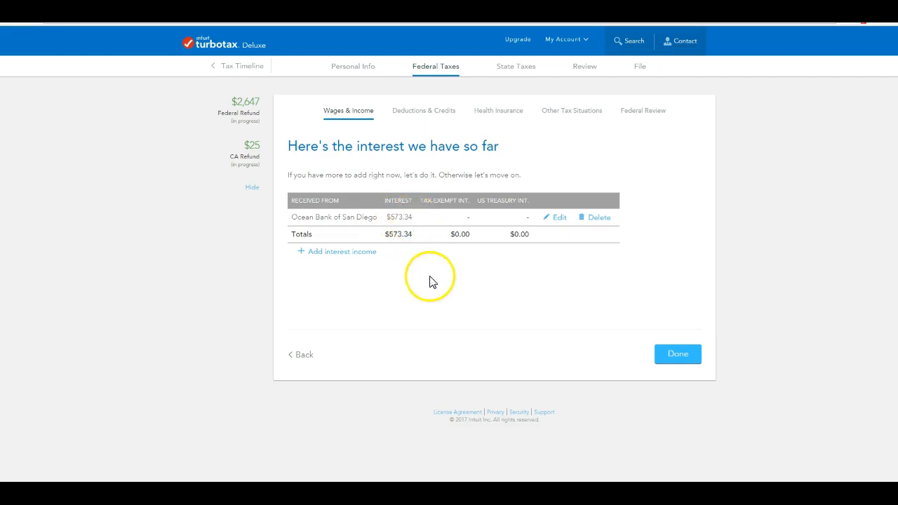
pyautogui.click(681, 354)
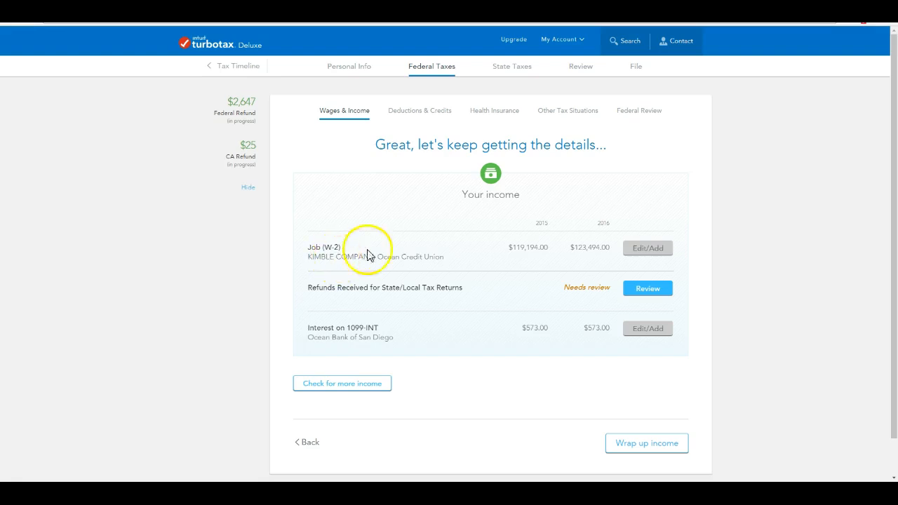
# Glance over the W-2 list, then choose Wrap up income.
pyautogui.click(648, 250)
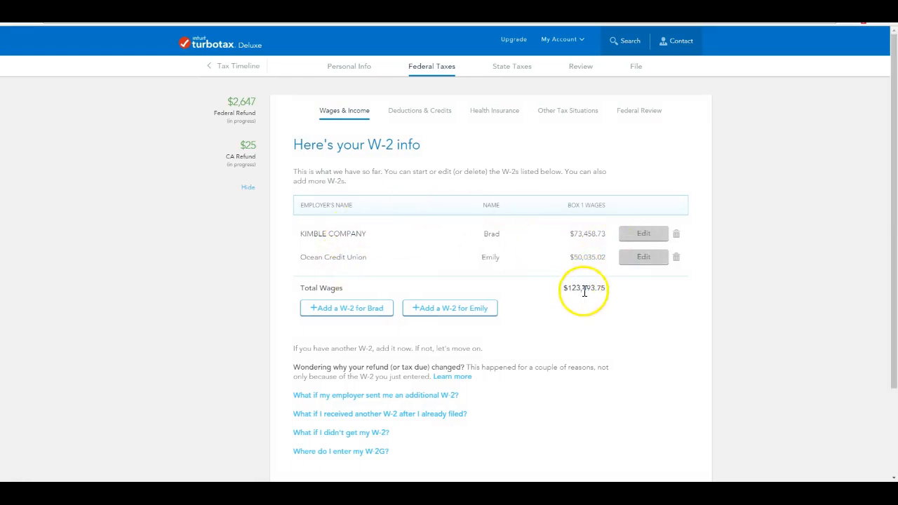
pyautogui.scroll(-3, 595, 320)
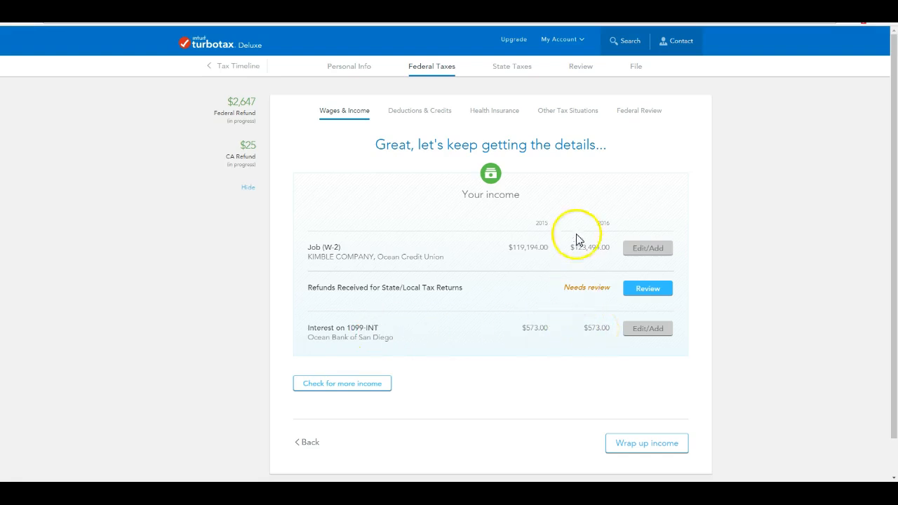
pyautogui.click(649, 442)
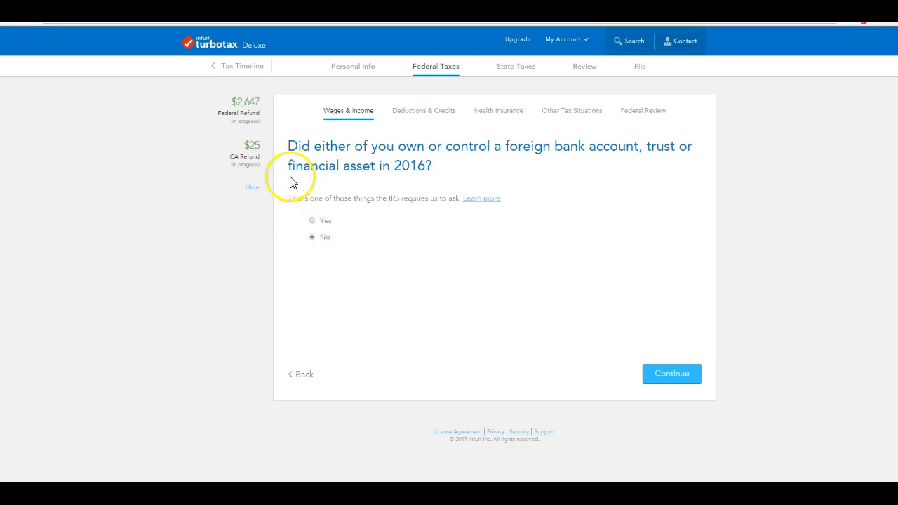
# Submit No for the 2016 foreign bank account question to reach Deductions & Credits.
pyautogui.click(677, 373)
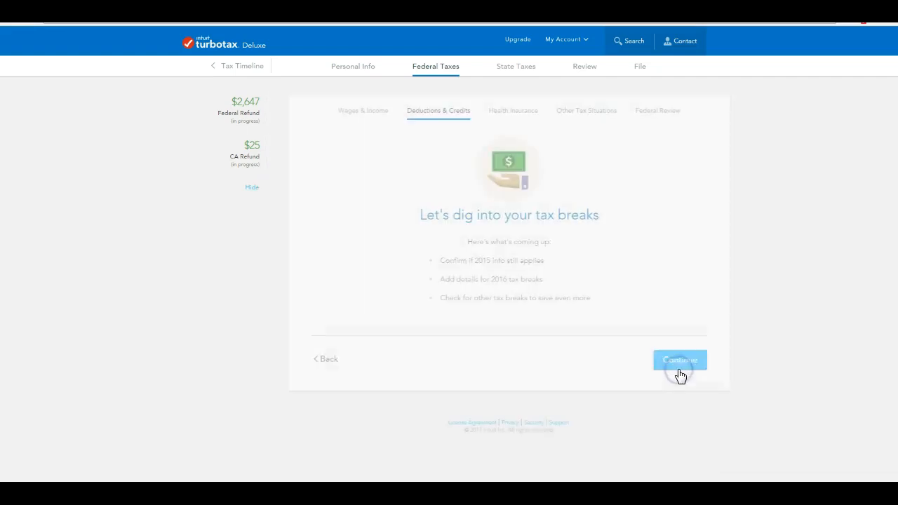
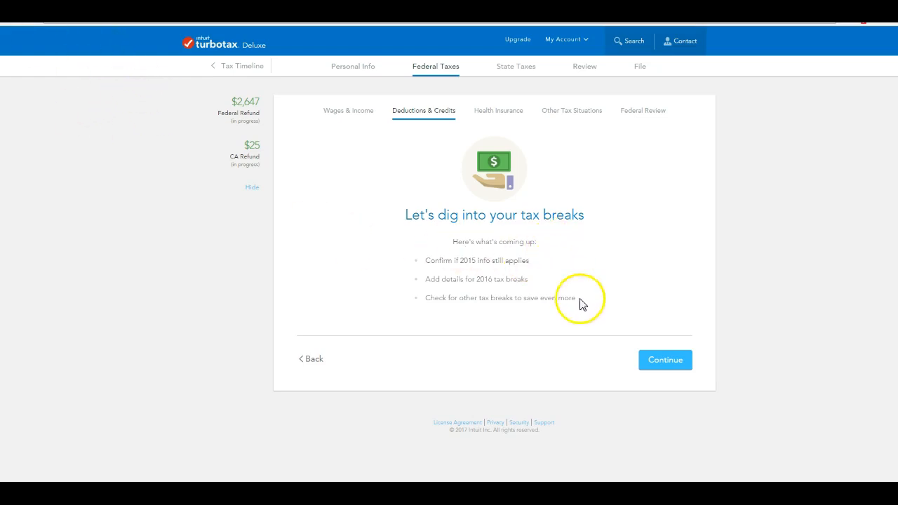
# Keep Yes for the 2015 mortgage, child care and auto registration deductions as still applying in 2016.
pyautogui.click(664, 361)
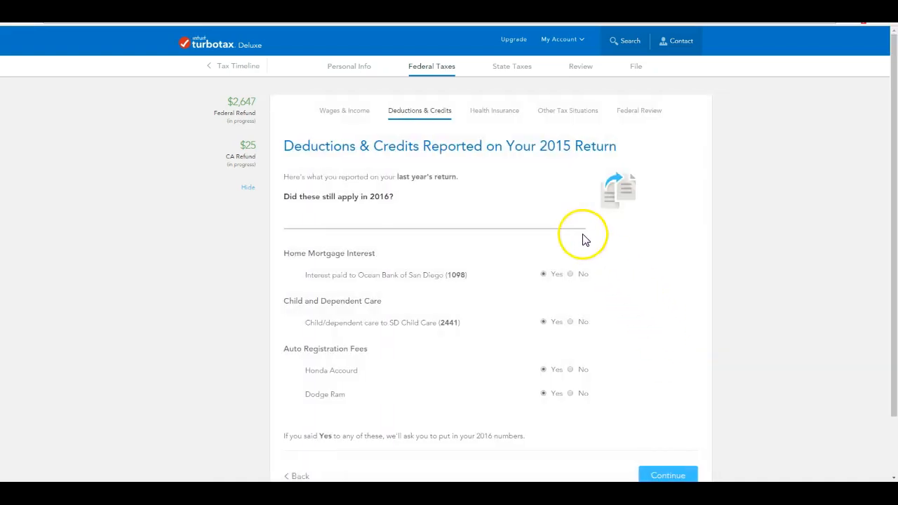
pyautogui.scroll(-1, 565, 257)
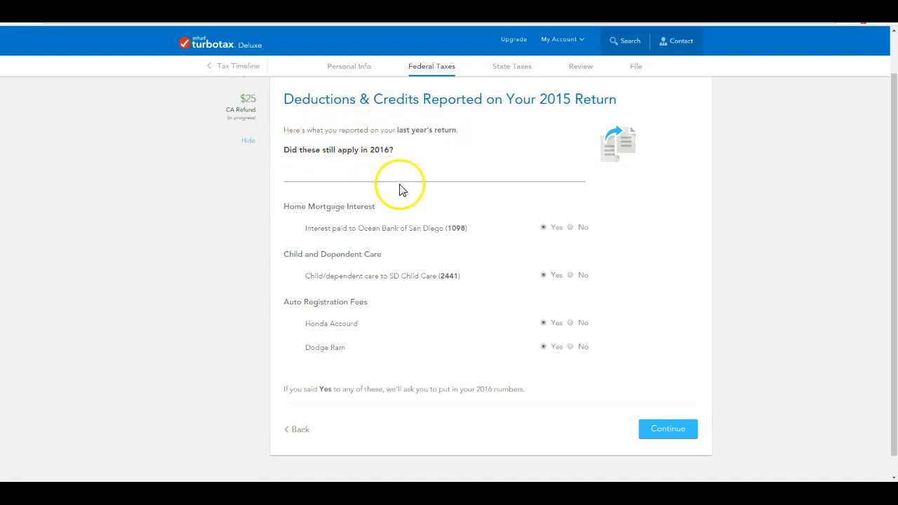
pyautogui.scroll(-1, 393, 191)
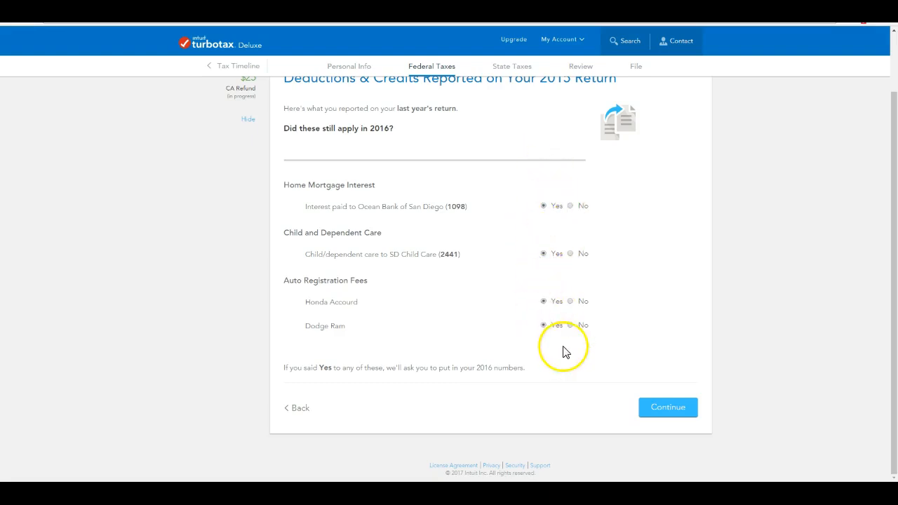
pyautogui.click(677, 412)
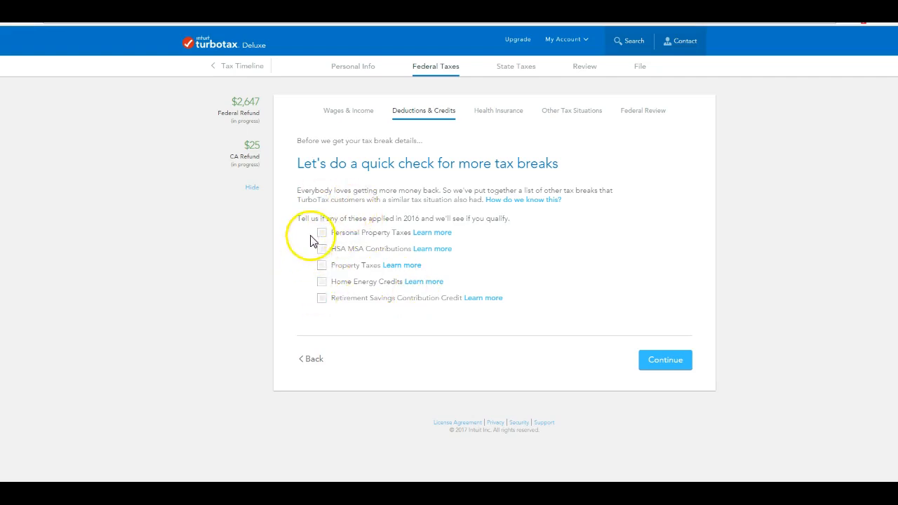
# Skip the extra tax breaks checklist with nothing checked and start reviewing Mortgage Interest, Refinancing, and Insurance.
pyautogui.click(678, 363)
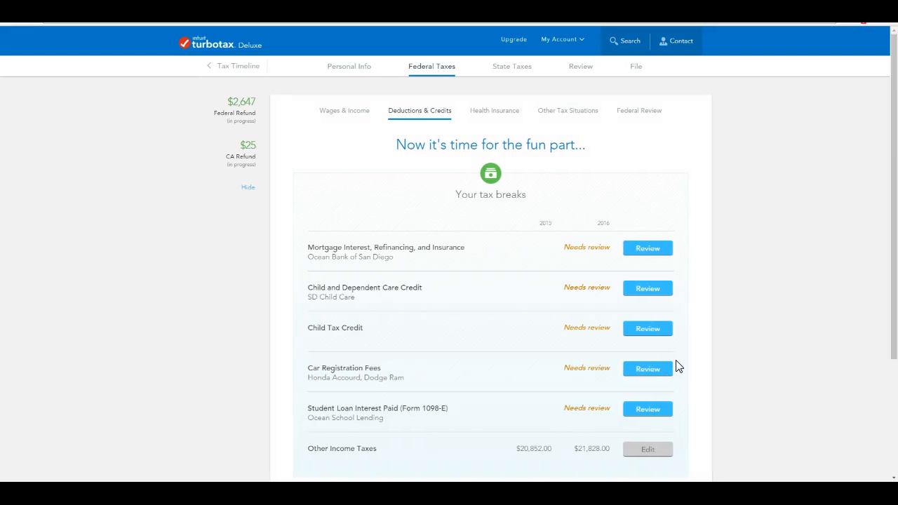
pyautogui.scroll(-1, 677, 364)
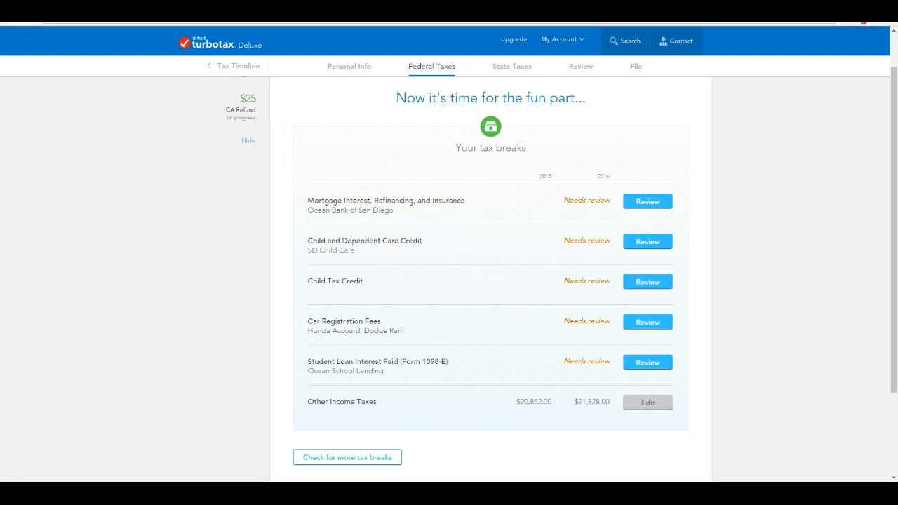
pyautogui.click(647, 201)
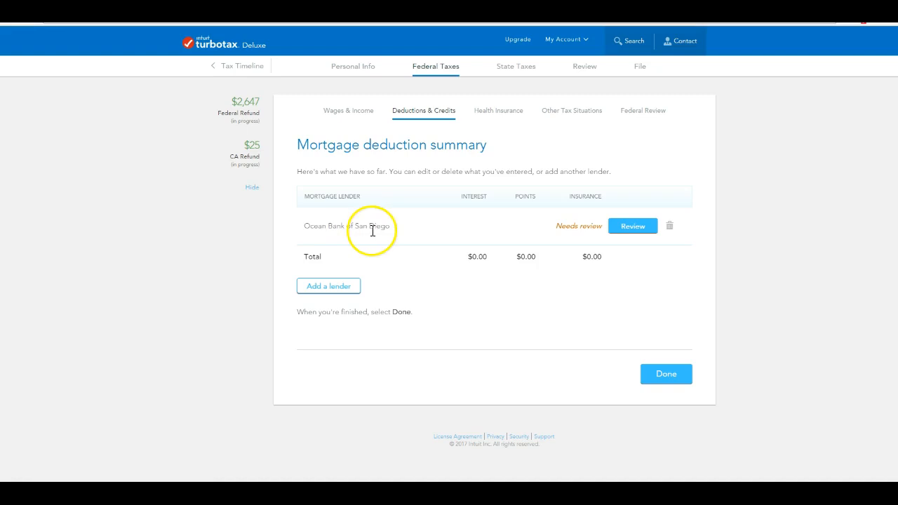
# Confirm Ocean Bank of San Diego as lender, choose 'None of these apply', and enter $14,432.34 in Box 1.
pyautogui.click(643, 229)
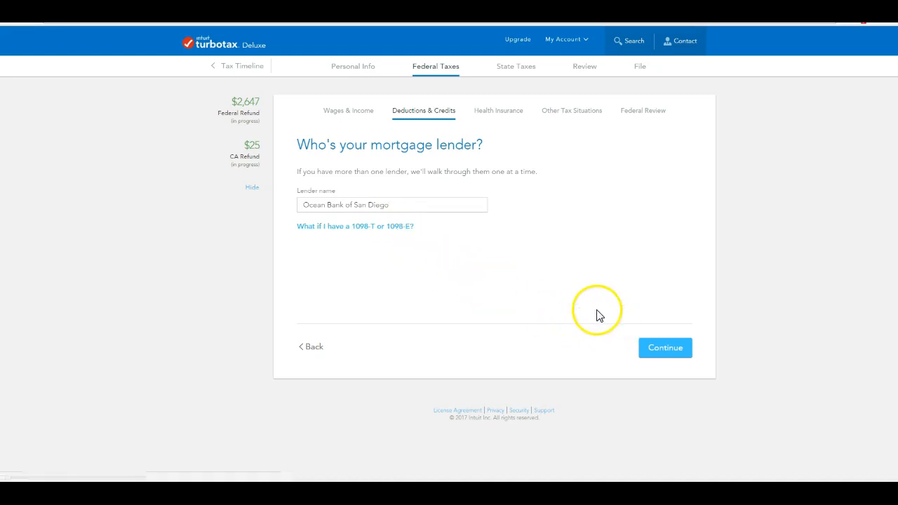
pyautogui.click(661, 354)
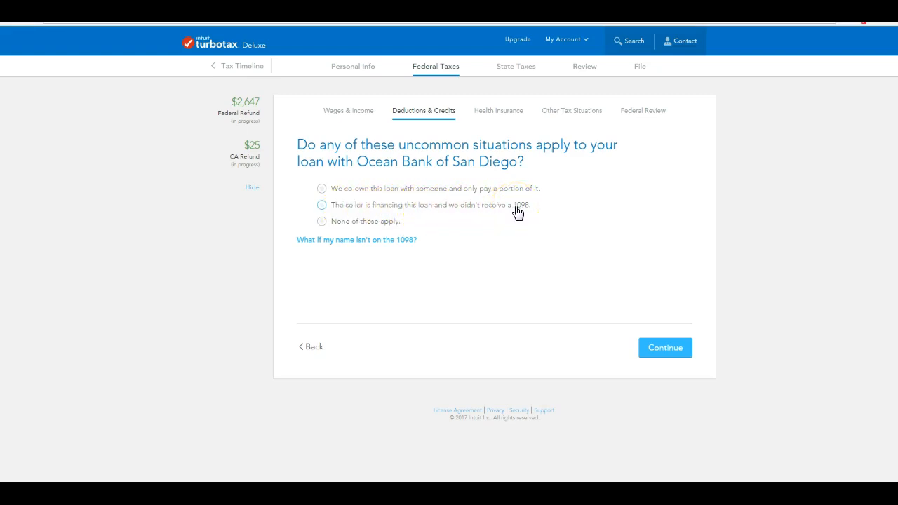
pyautogui.click(324, 223)
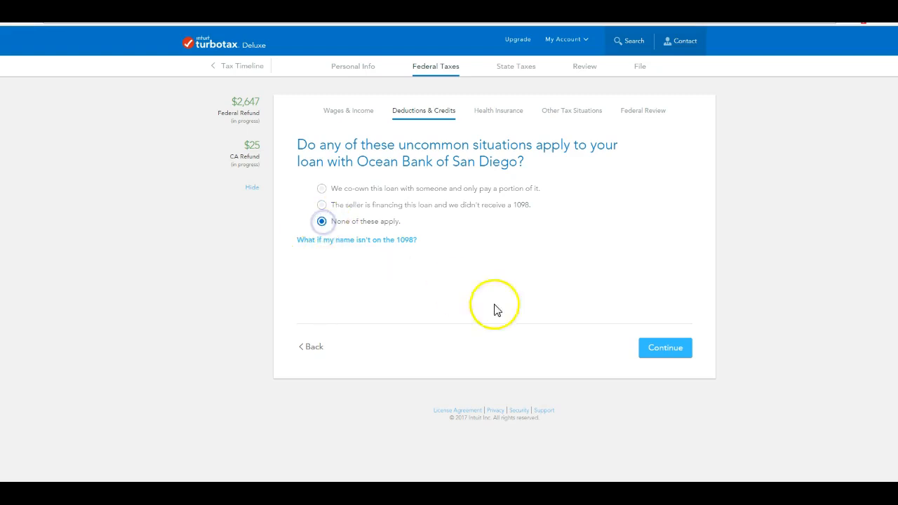
pyautogui.click(656, 351)
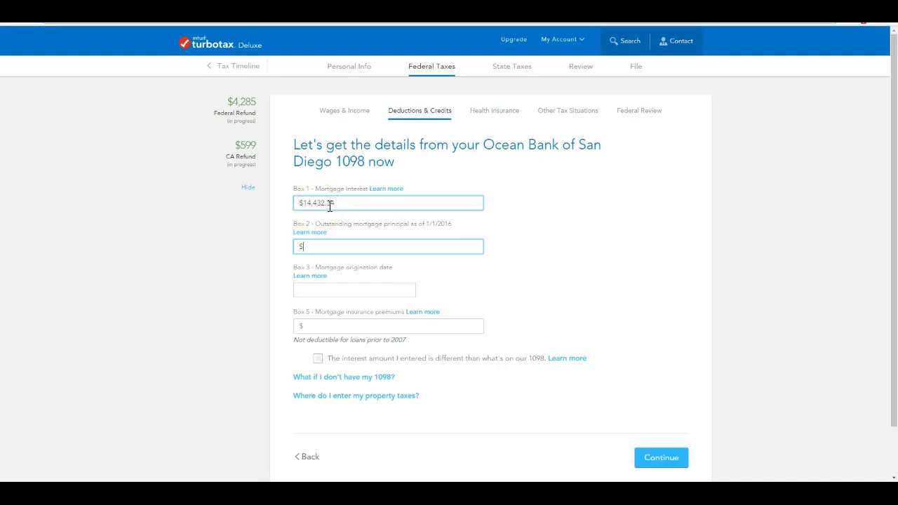
pyautogui.scroll(-1, 593, 290)
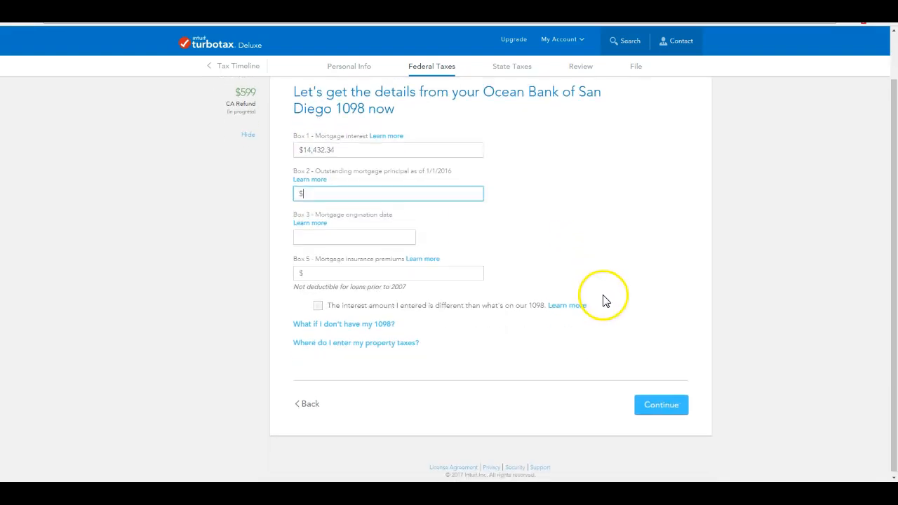
# Answer No to a 2016 loan and no new points, accepting the $14,432 mortgage deduction.
pyautogui.click(664, 405)
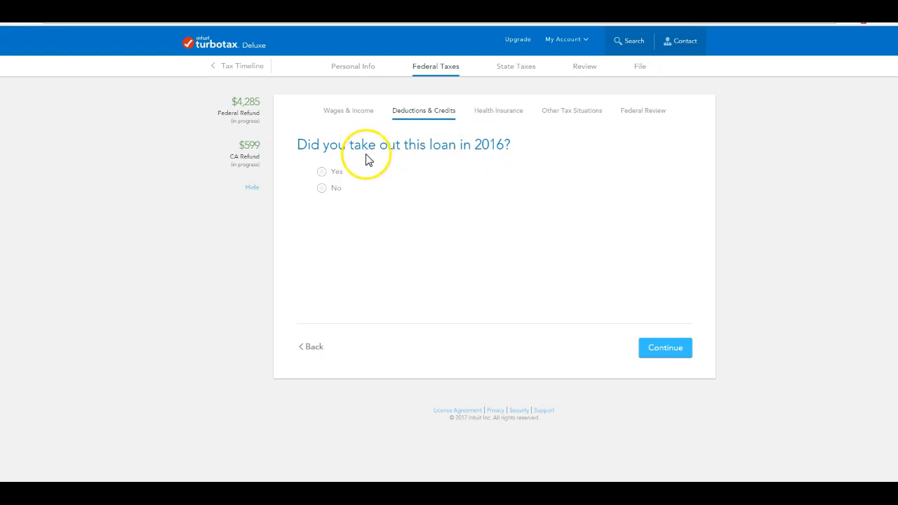
pyautogui.click(321, 189)
pyautogui.click(678, 352)
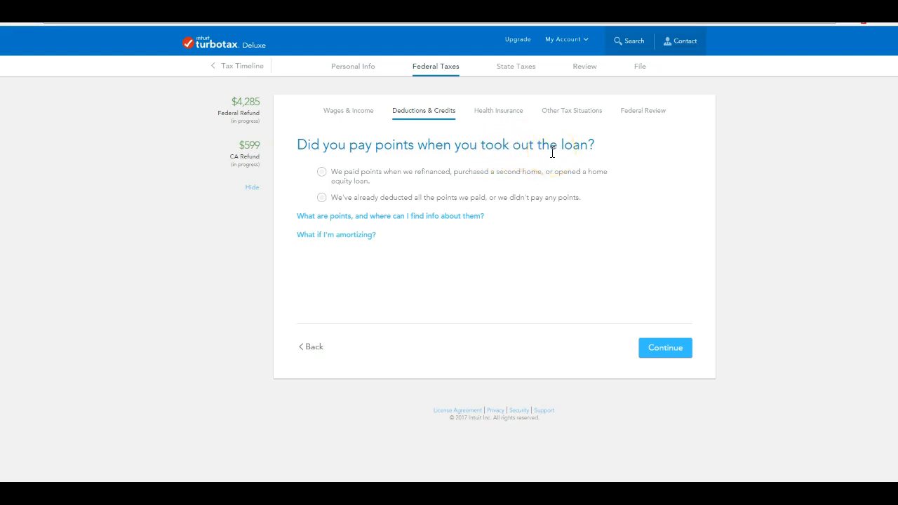
pyautogui.click(324, 199)
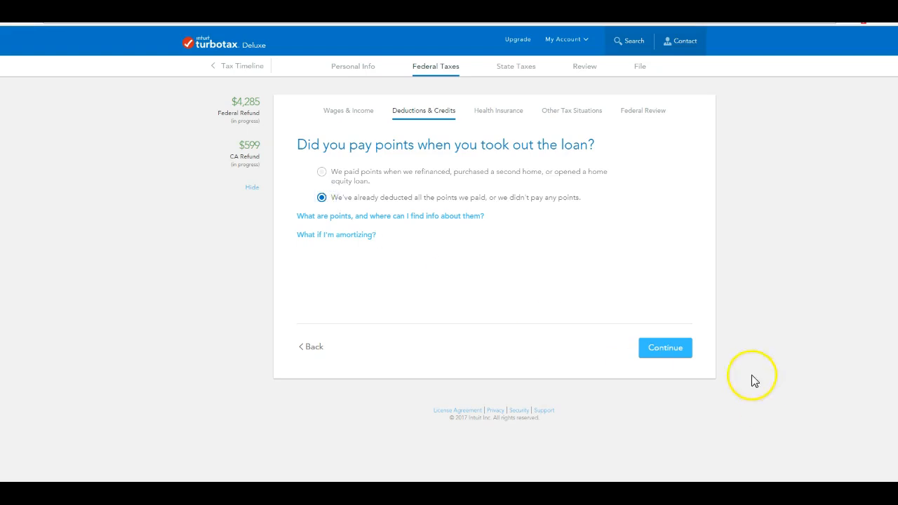
pyautogui.click(666, 350)
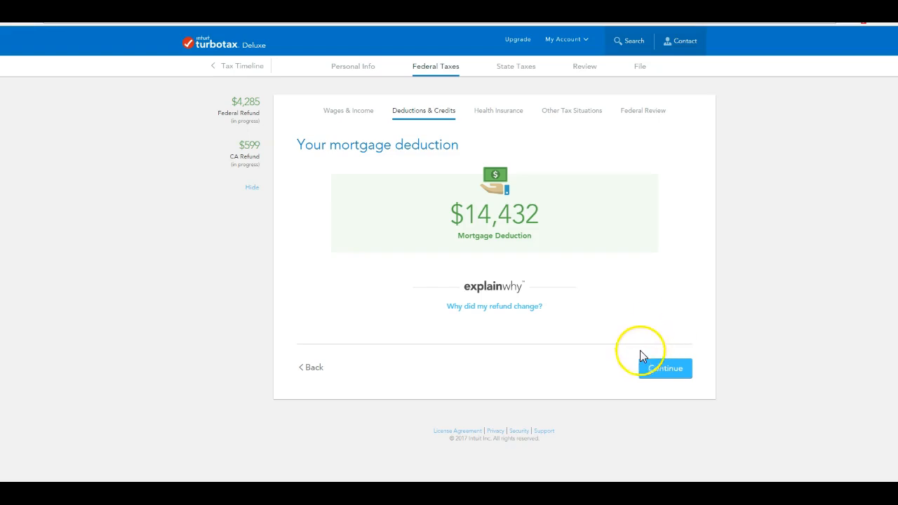
pyautogui.click(672, 370)
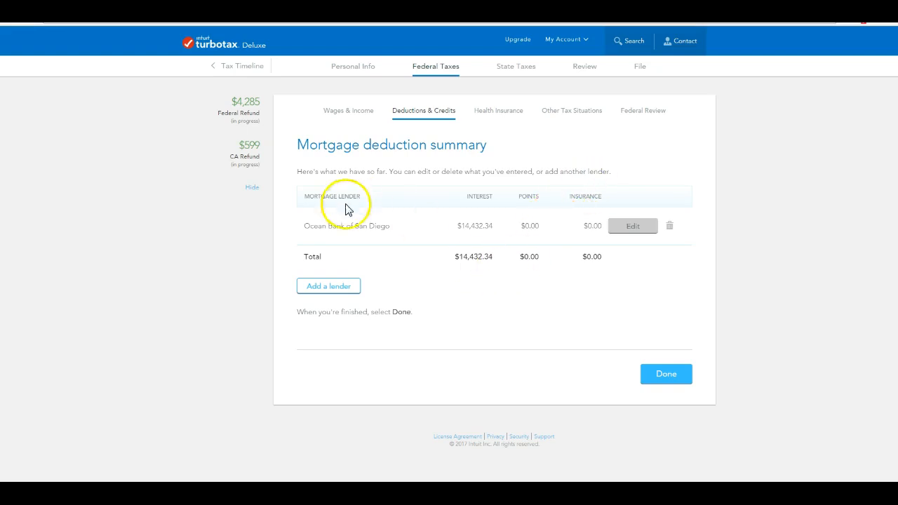
pyautogui.click(671, 376)
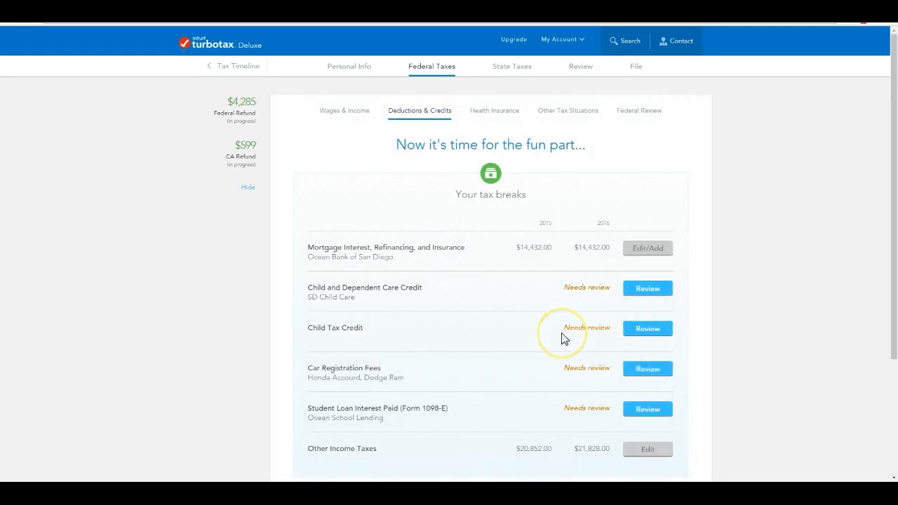
# Answer Yes to 2016 dependent care and tick the age-8 dependent, reaching the SD Child Care provider list.
pyautogui.scroll(-3, 565, 339)
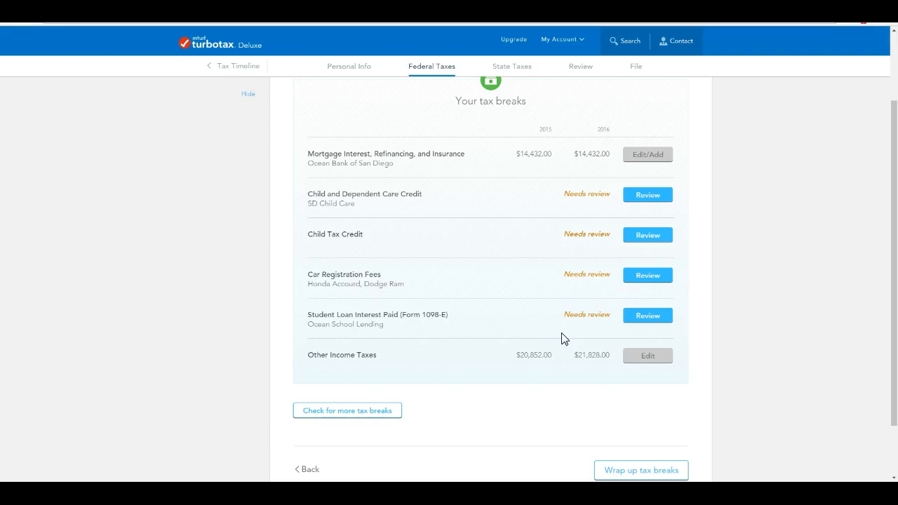
pyautogui.scroll(1, 565, 338)
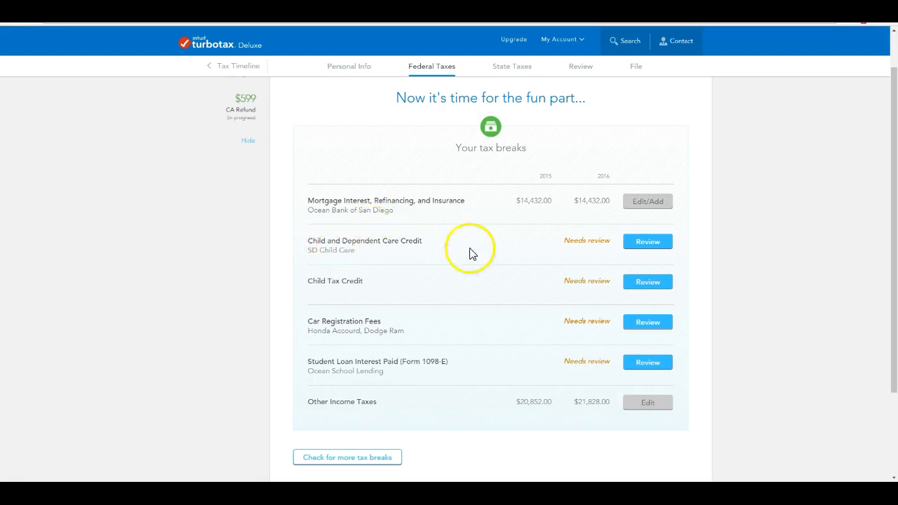
pyautogui.click(650, 246)
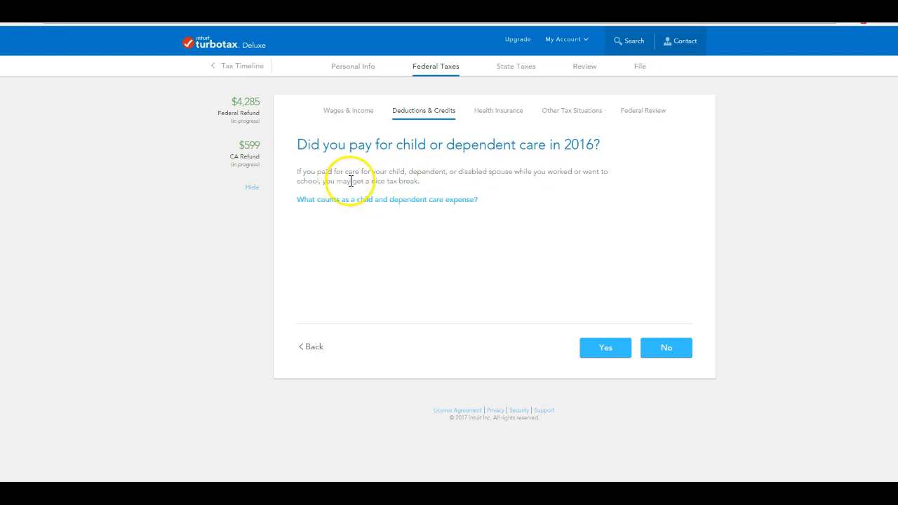
pyautogui.click(605, 347)
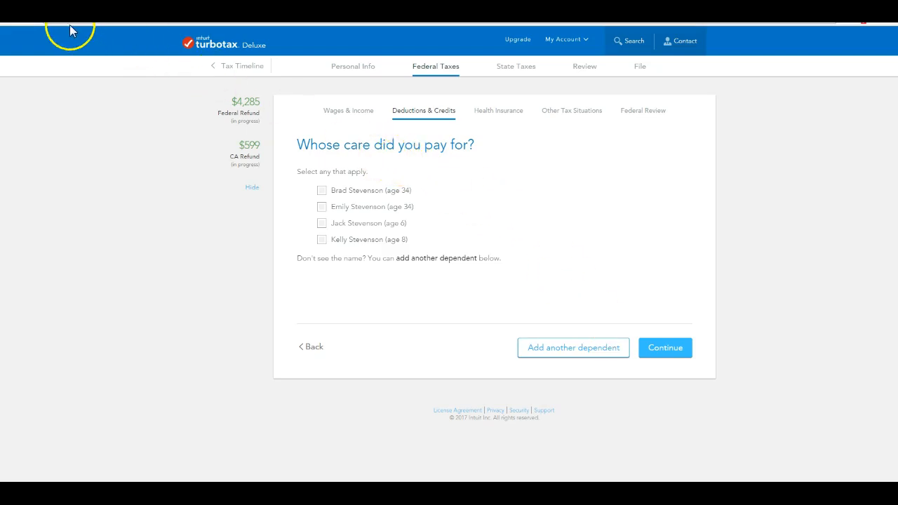
pyautogui.click(322, 240)
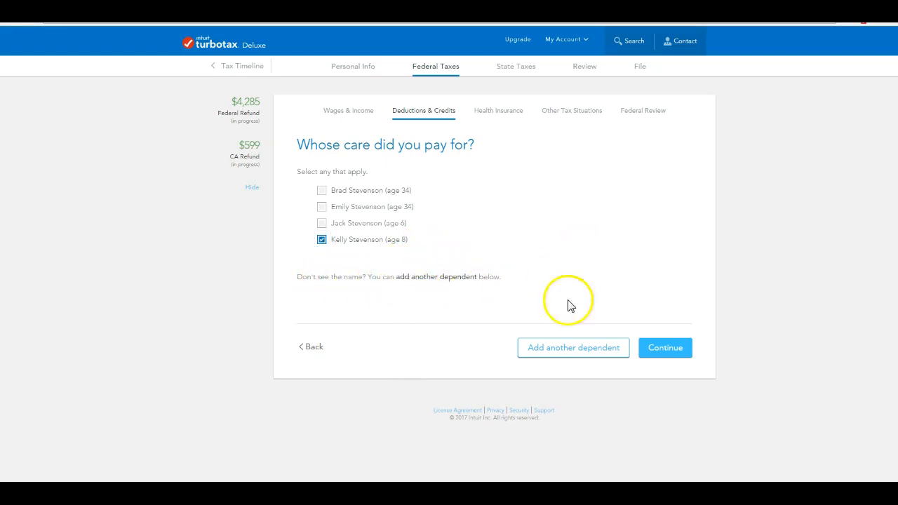
pyautogui.click(666, 349)
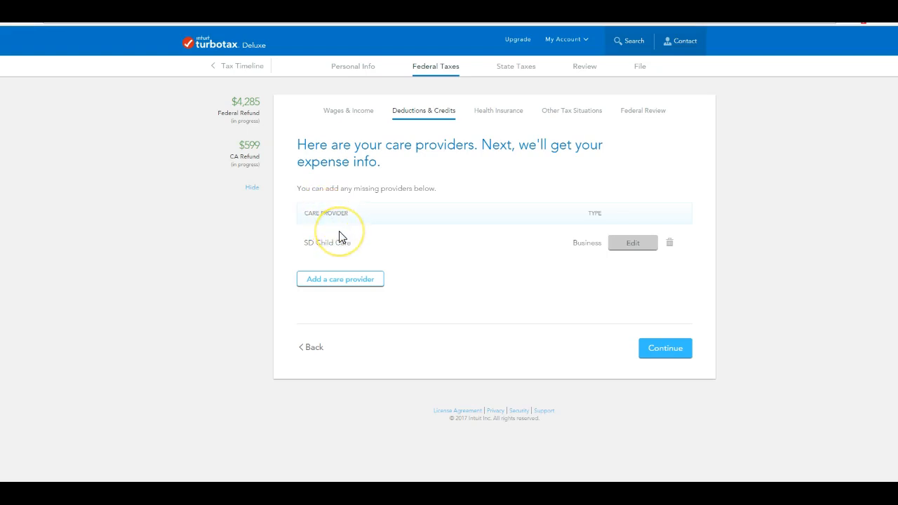
# Keep SD Child Care as an organization provider and enter its Employer Identification Number.
pyautogui.click(632, 246)
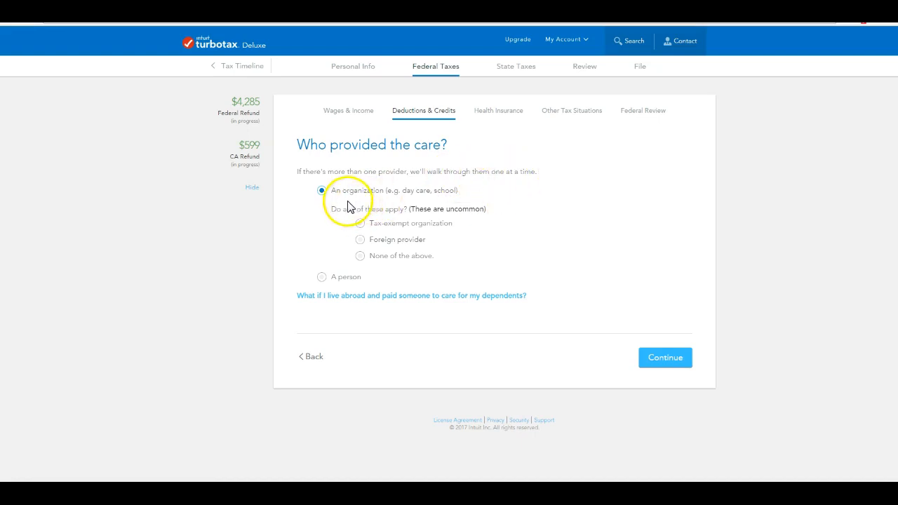
pyautogui.click(682, 357)
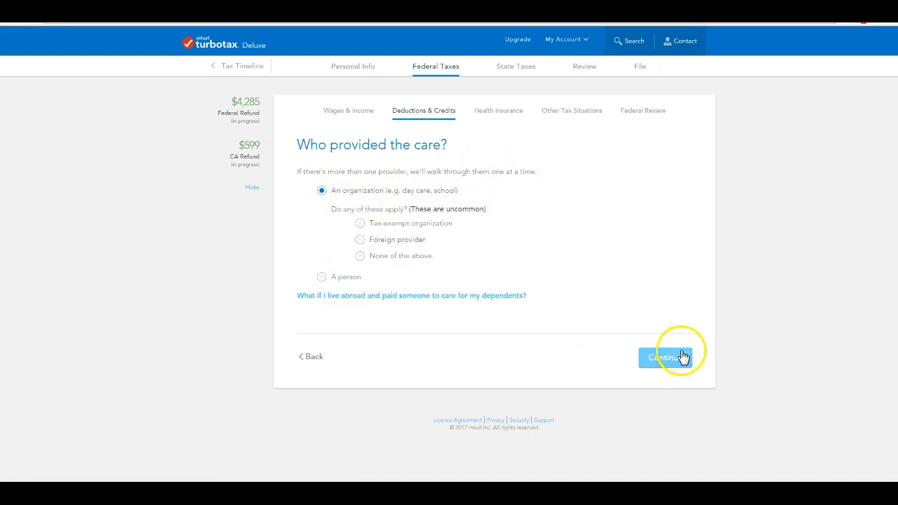
pyautogui.click(674, 362)
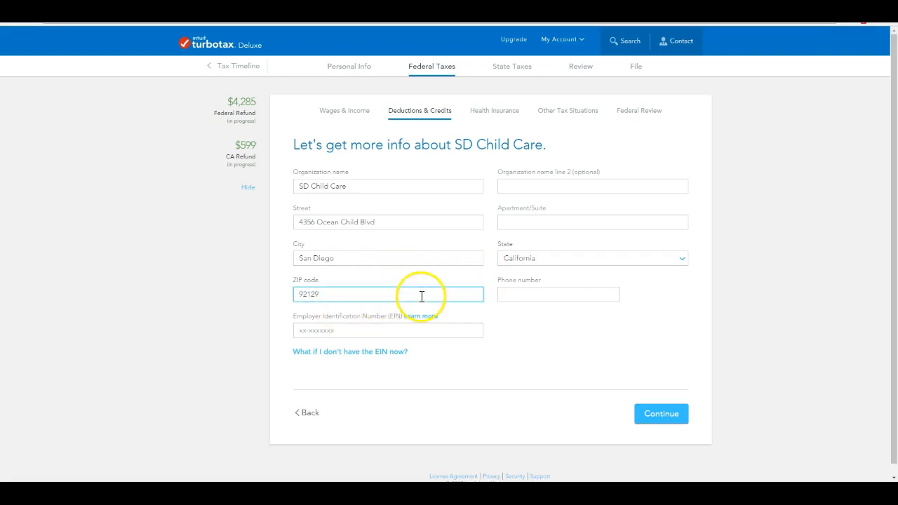
pyautogui.click(387, 333)
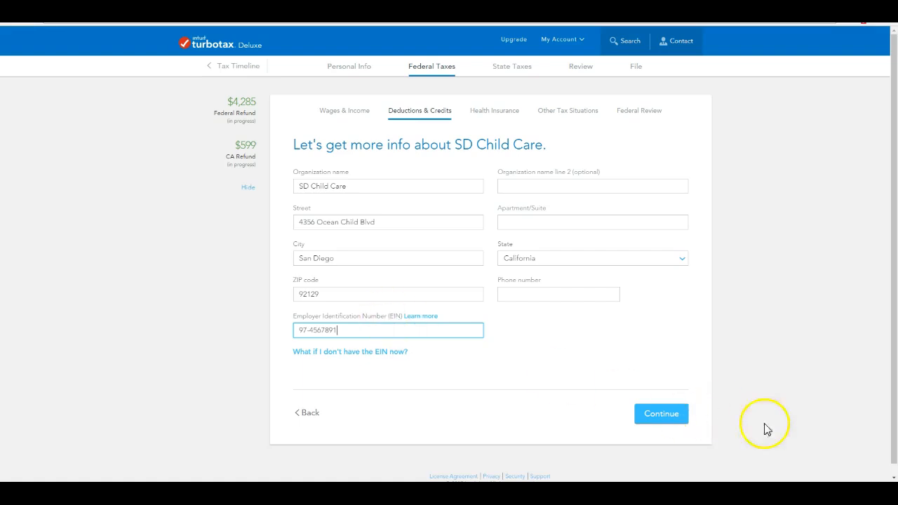
pyautogui.click(672, 415)
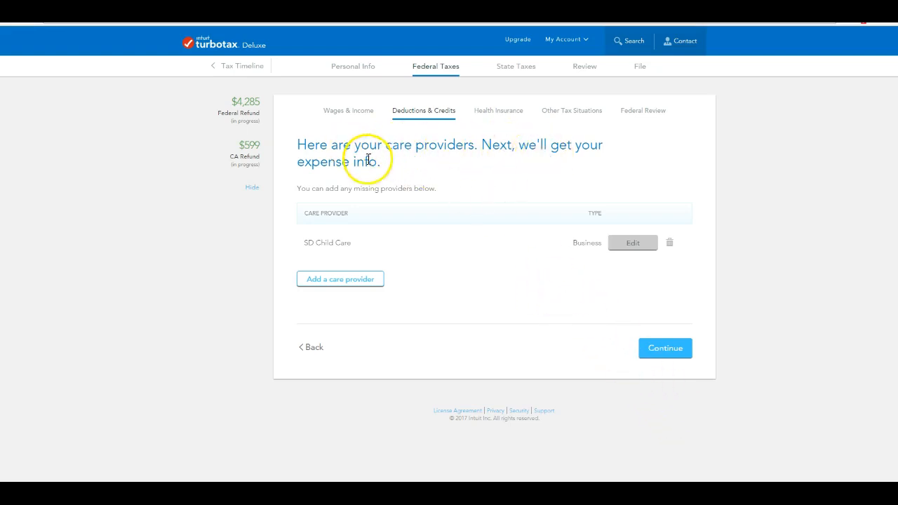
# Record $7,524 paid to SD Child Care in 2016 for the 8-year-old dependent.
pyautogui.click(672, 352)
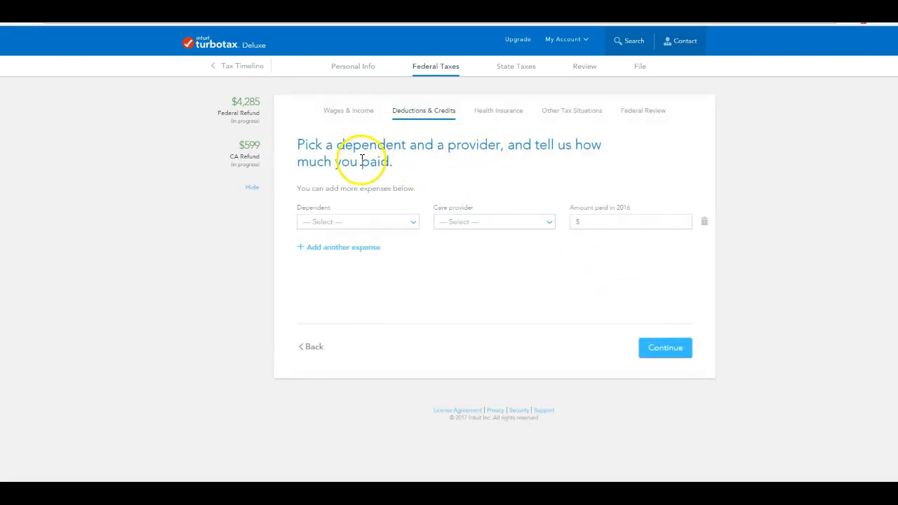
pyautogui.click(411, 223)
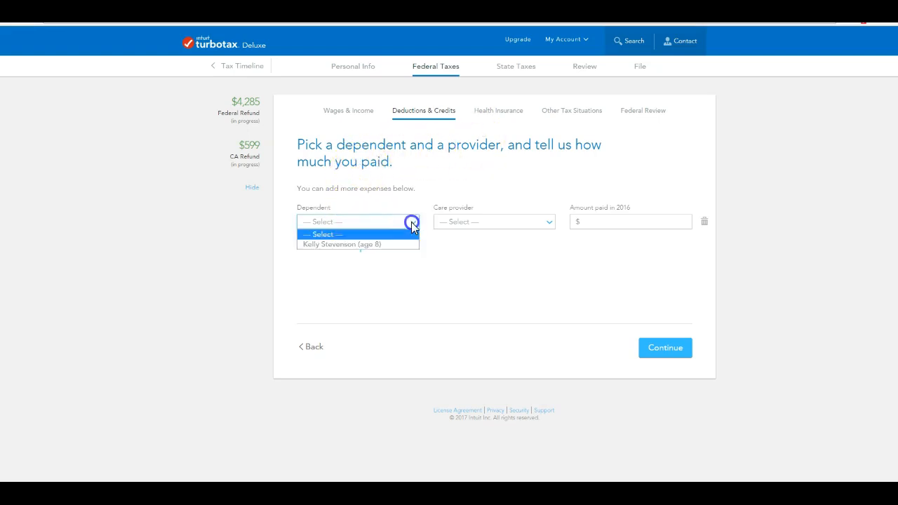
pyautogui.click(384, 245)
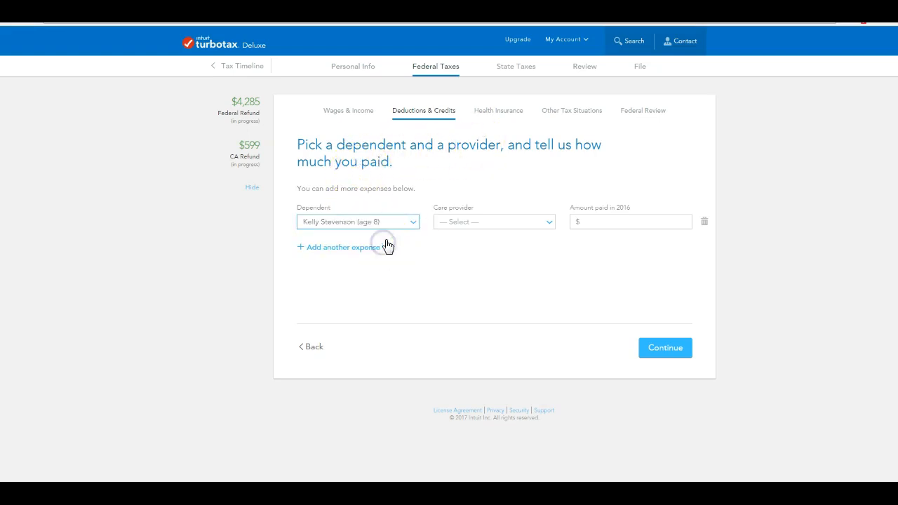
pyautogui.click(553, 223)
pyautogui.click(511, 243)
pyautogui.click(606, 221)
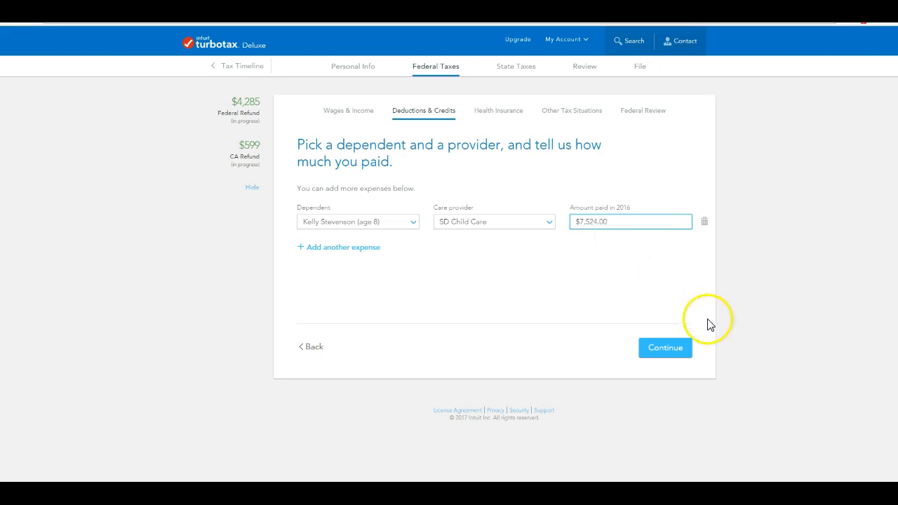
pyautogui.click(670, 347)
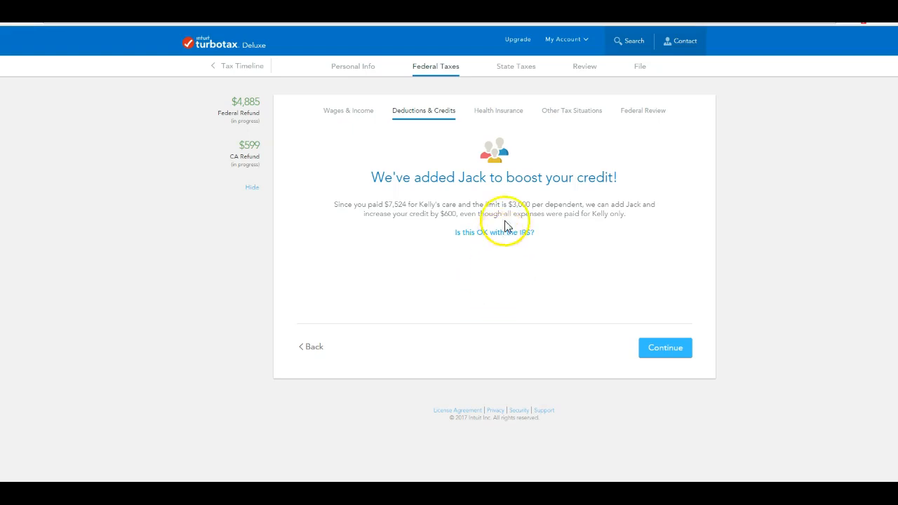
# Accept the second child added to the care credit, raising the federal refund to $5,485.
pyautogui.click(659, 351)
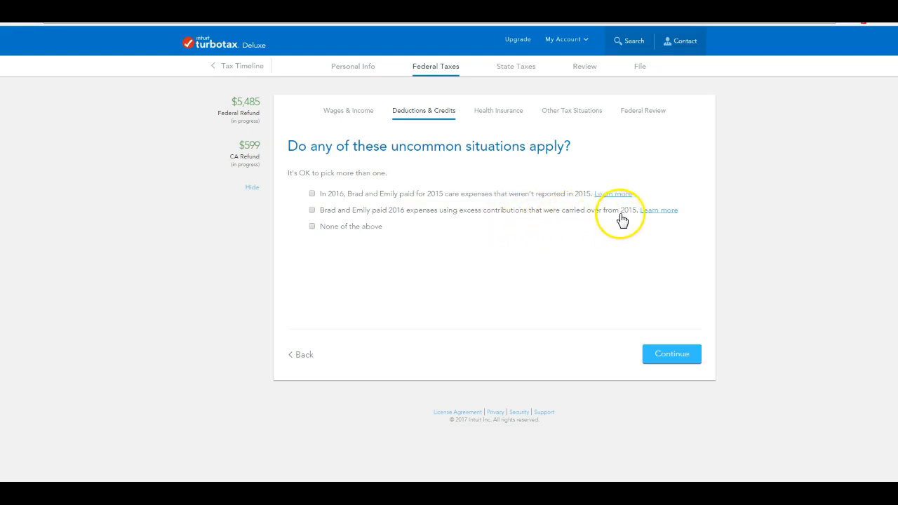
# Answer 'None of the above' to the uncommon care-expense situations question.
pyautogui.click(312, 226)
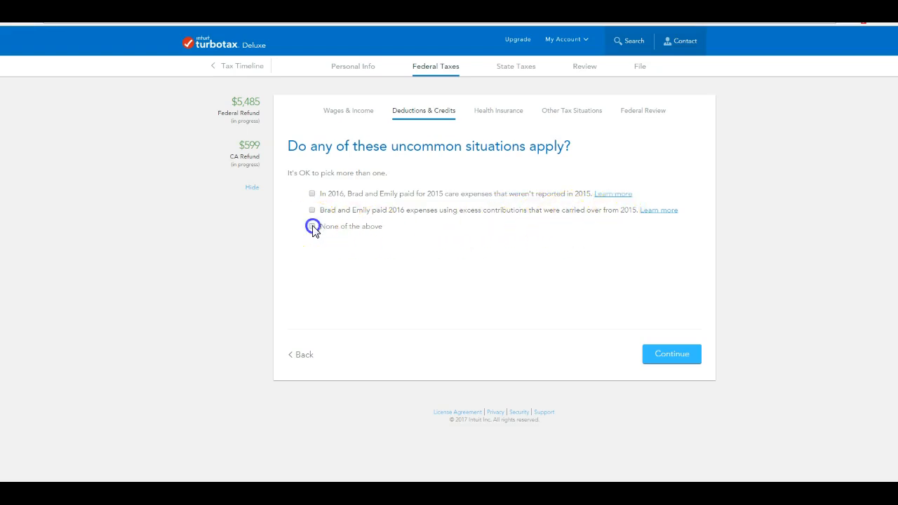
pyautogui.click(668, 359)
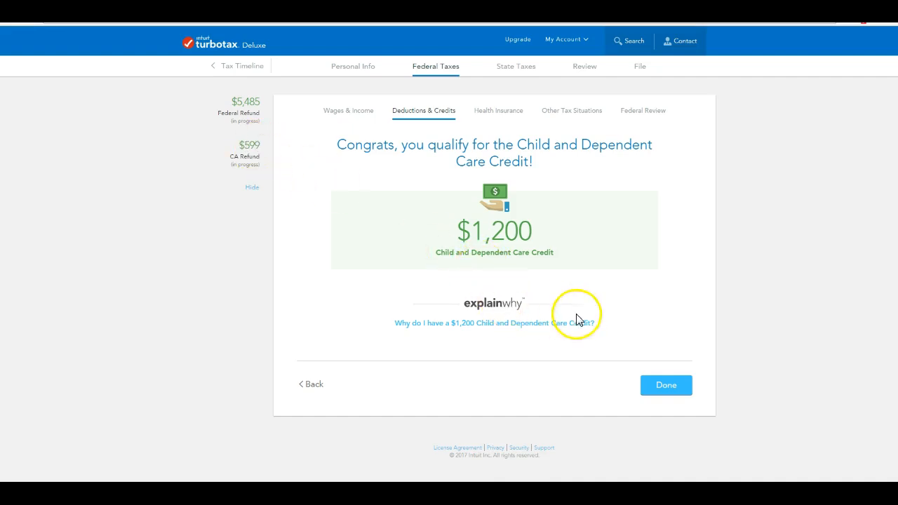
# Finish the $1,200 Child and Dependent Care Credit and return to the tax breaks list.
pyautogui.click(664, 387)
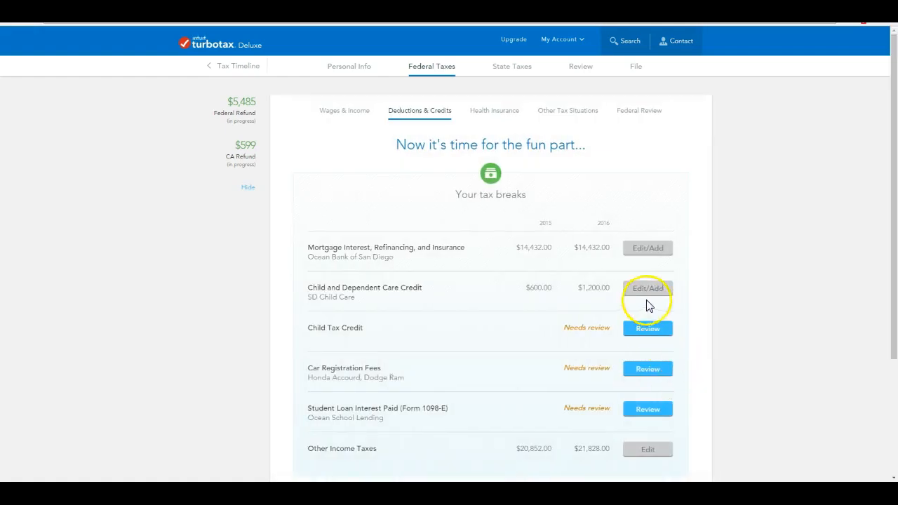
# Confirm the $1,200 Child Tax Credit so it is no longer flagged for review.
pyautogui.scroll(-1, 655, 311)
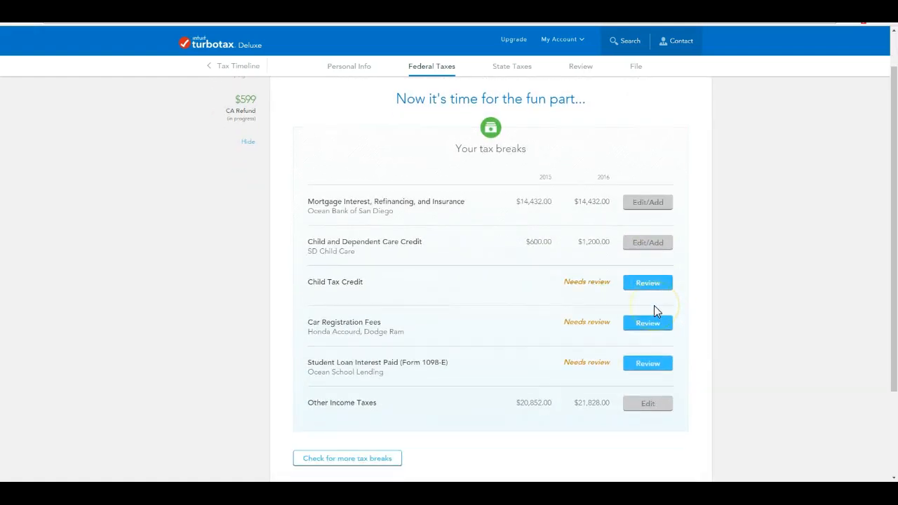
pyautogui.click(645, 293)
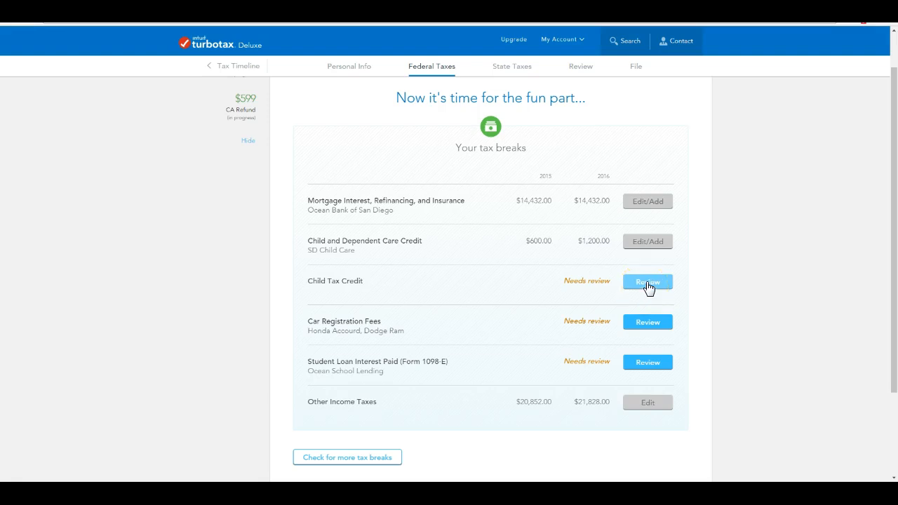
pyautogui.click(653, 282)
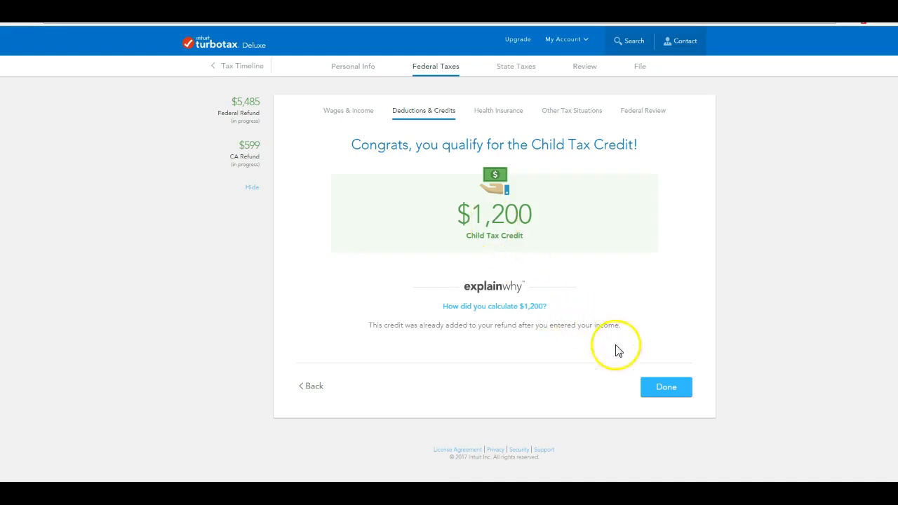
pyautogui.click(658, 385)
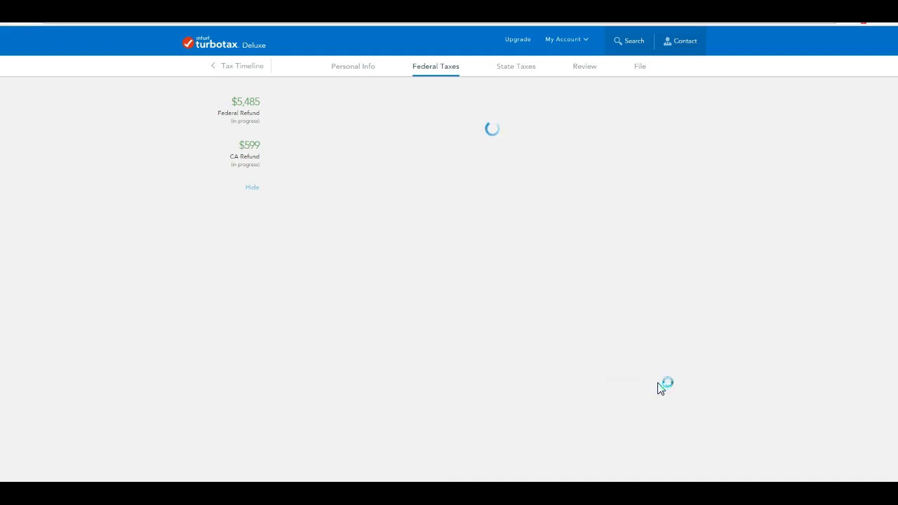
pyautogui.scroll(-1, 652, 352)
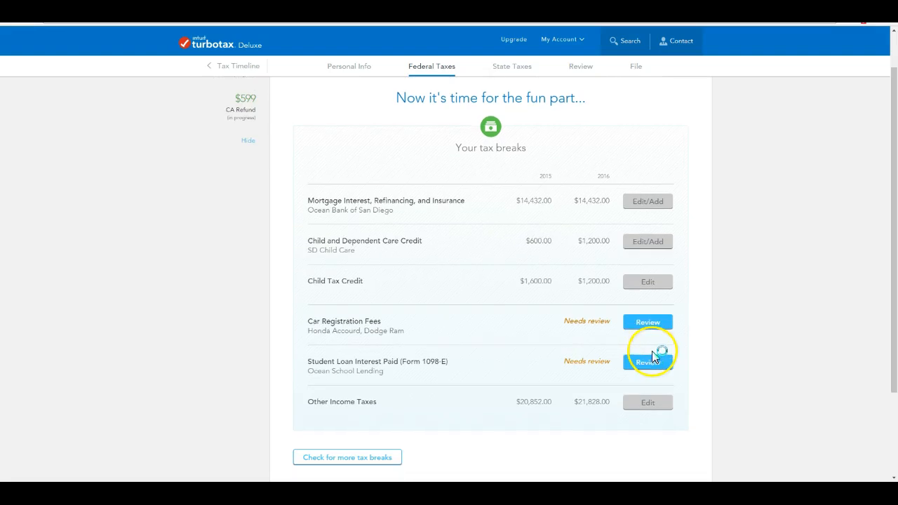
# Enter car registration fees of $342.30 (Honda Accord) and $432.32 (Dodge Ram), totalling $774.00.
pyautogui.click(638, 329)
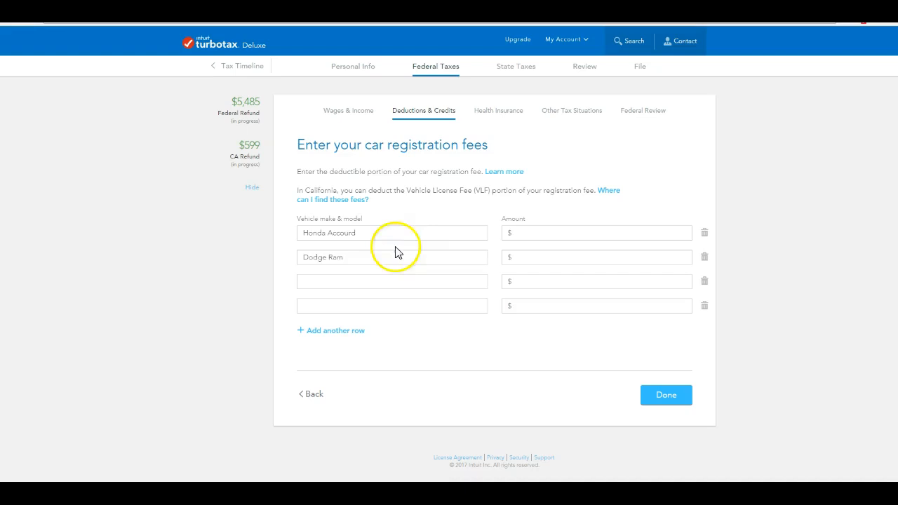
pyautogui.click(515, 232)
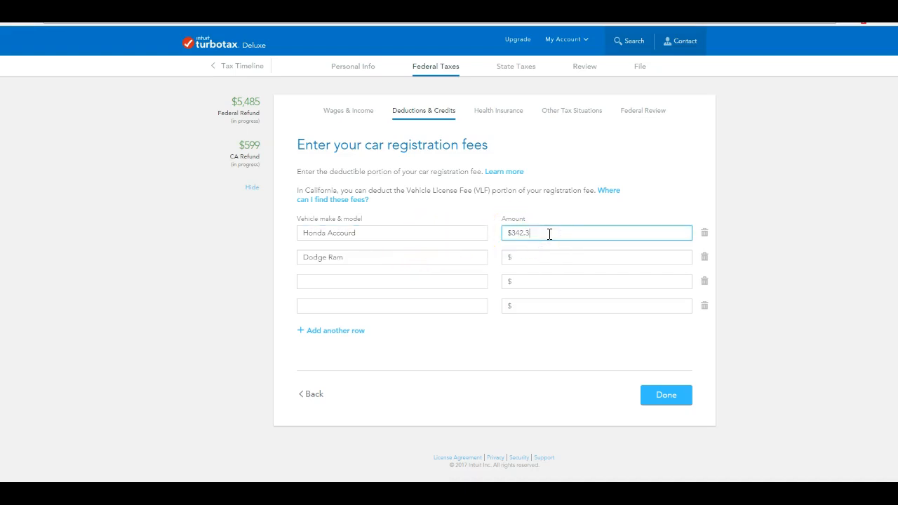
pyautogui.click(538, 257)
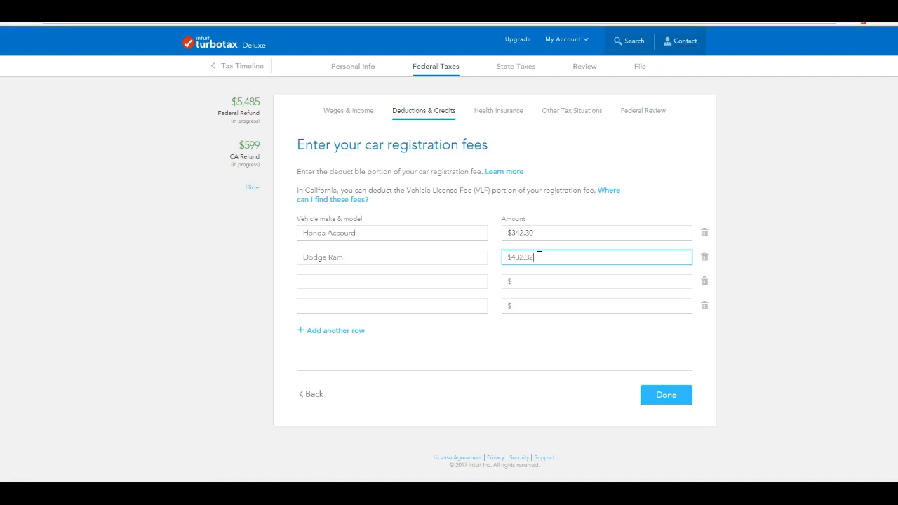
pyautogui.click(666, 396)
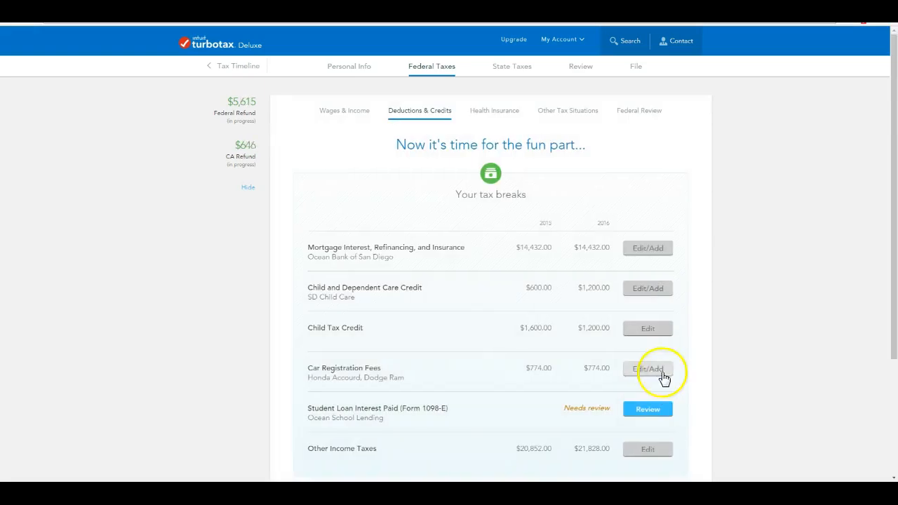
pyautogui.scroll(-2, 665, 379)
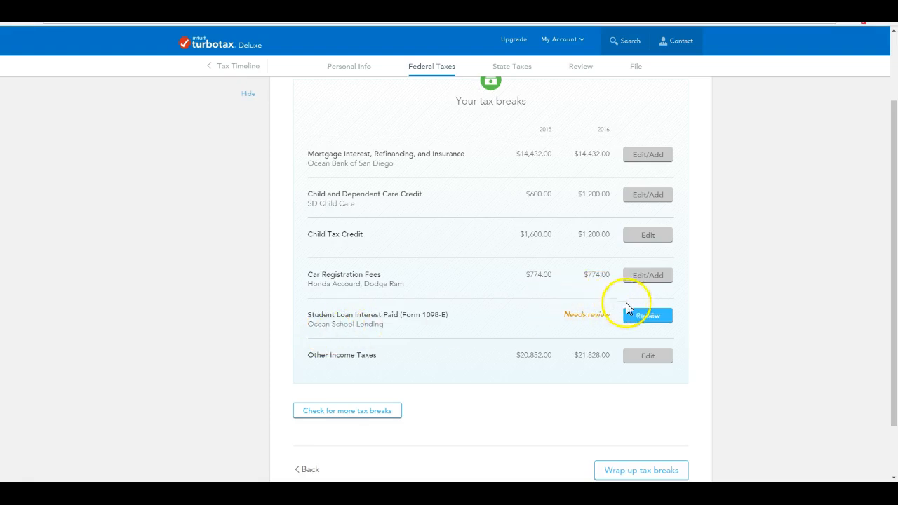
# Edit the Ocean School Lending 1098-E to show $3,235 in Box 1, giving a $2,500 deduction.
pyautogui.click(645, 316)
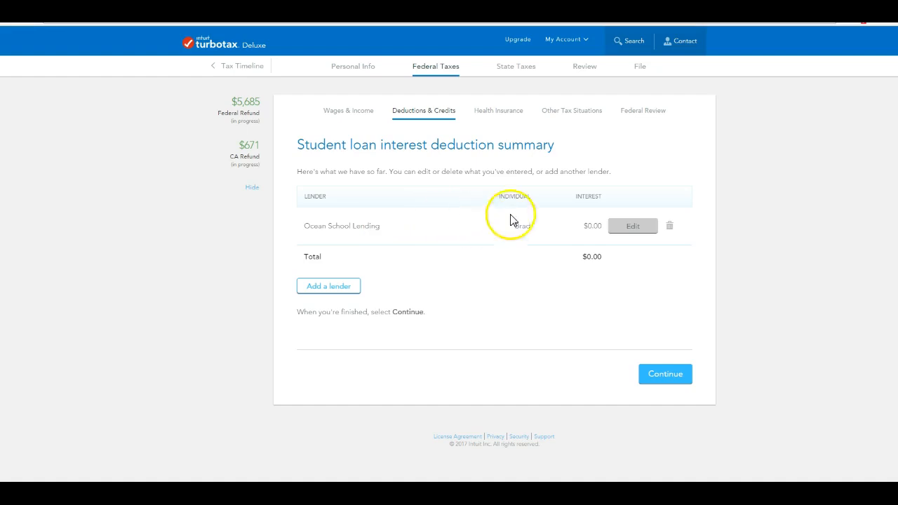
pyautogui.click(634, 228)
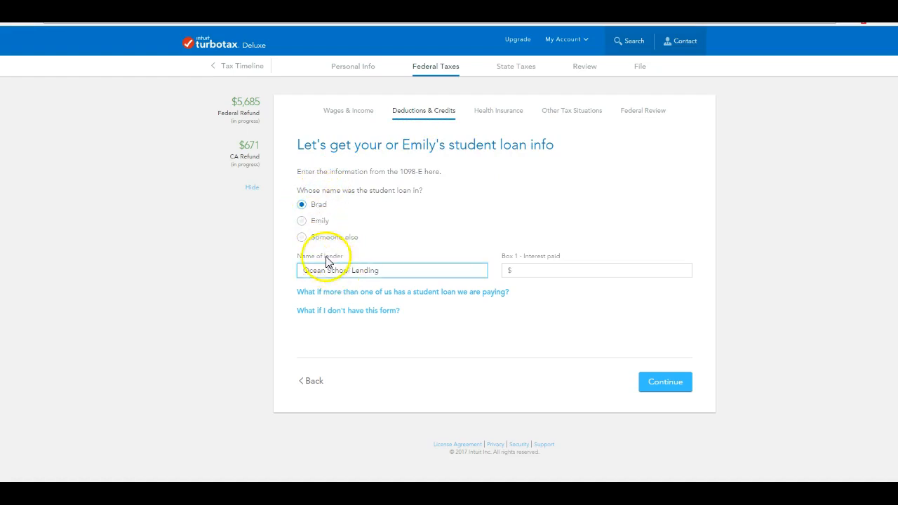
pyautogui.click(544, 270)
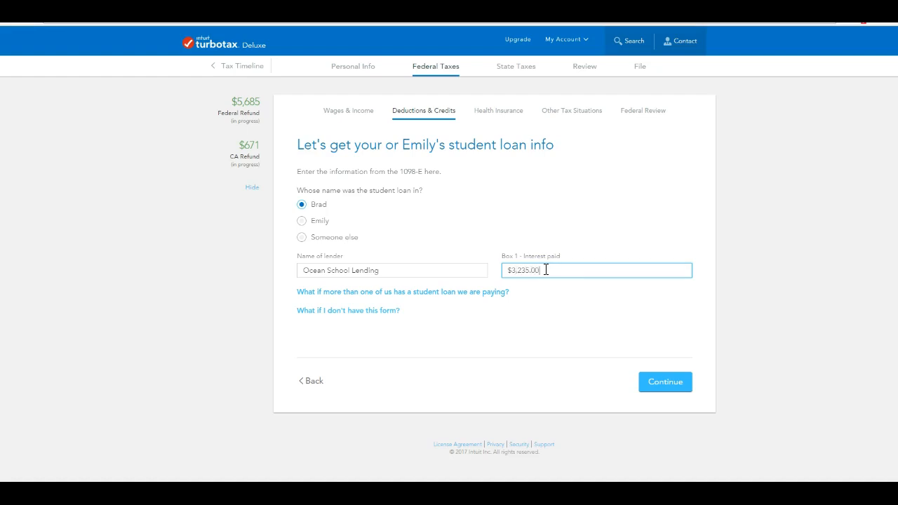
pyautogui.click(659, 381)
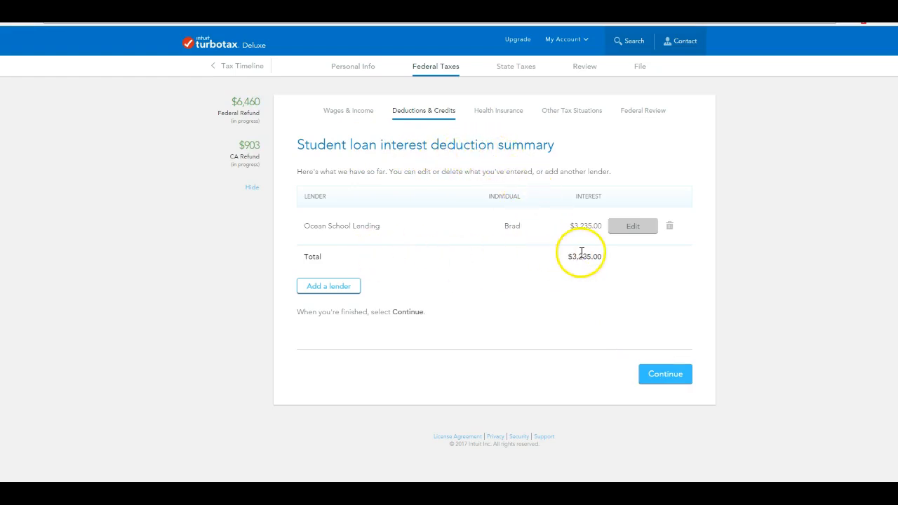
pyautogui.click(678, 376)
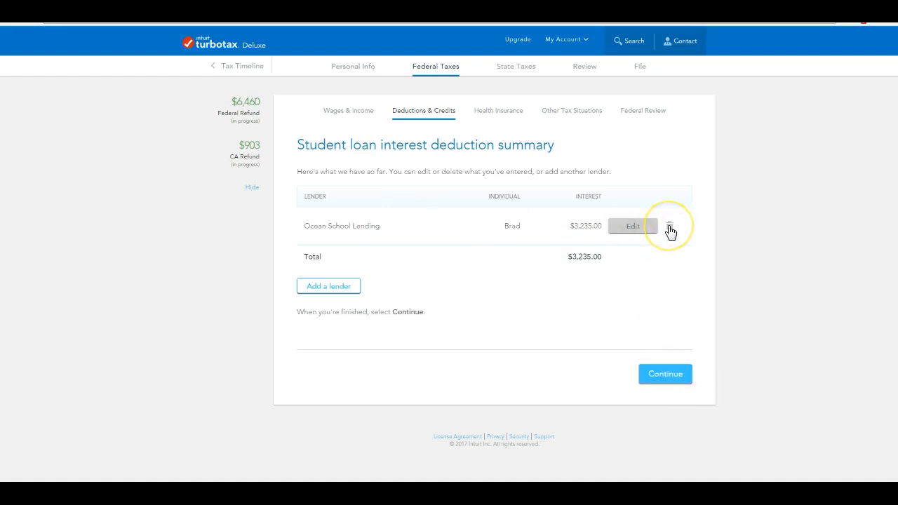
pyautogui.click(641, 375)
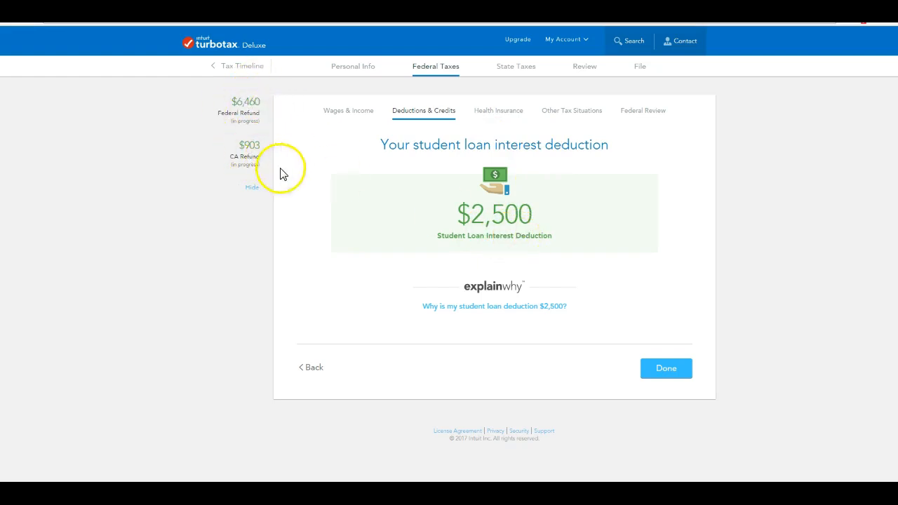
pyautogui.click(667, 371)
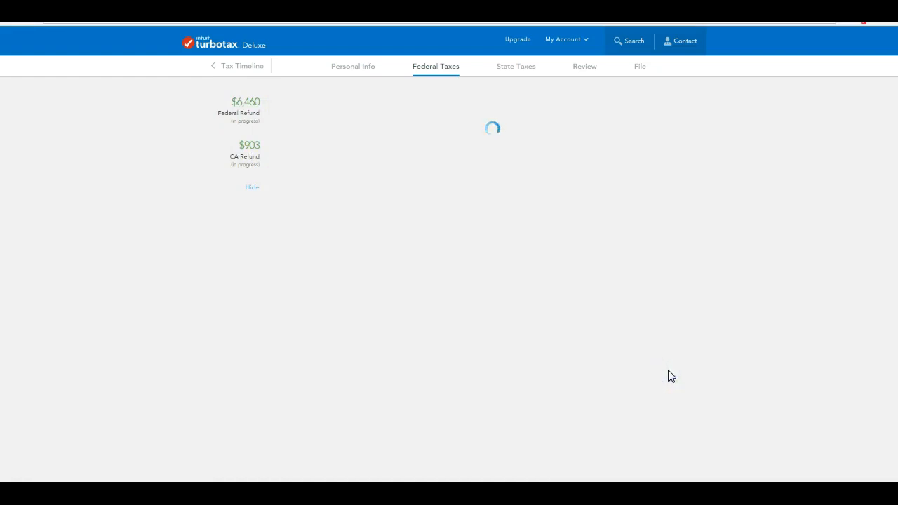
pyautogui.scroll(-2, 668, 376)
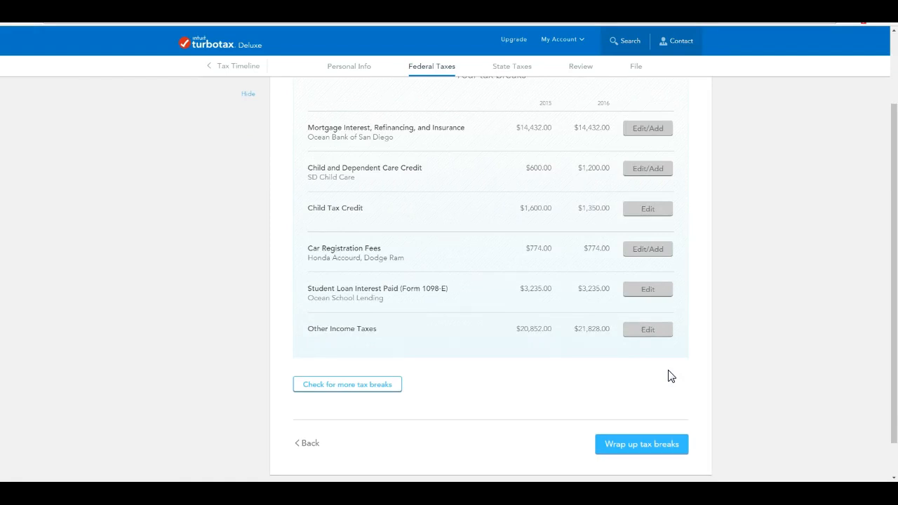
# Finish the tax breaks review and continue past the double-check results.
pyautogui.click(636, 443)
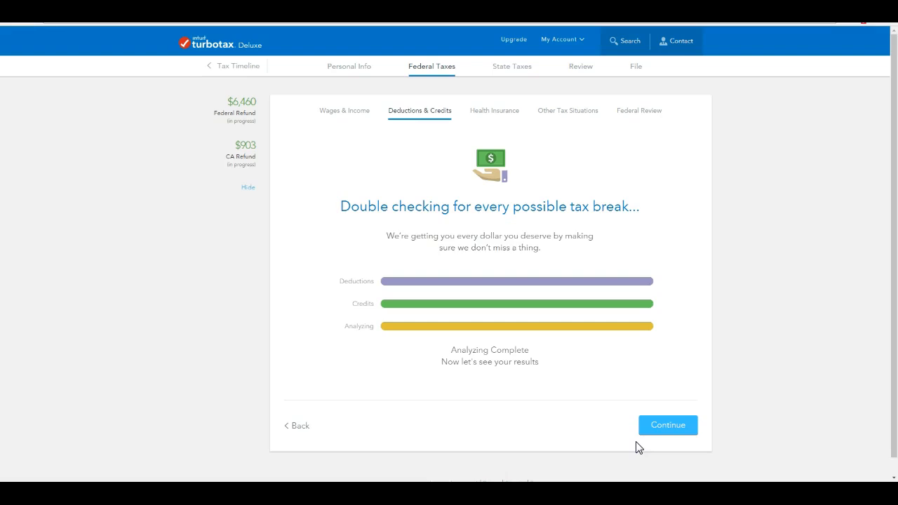
pyautogui.click(652, 430)
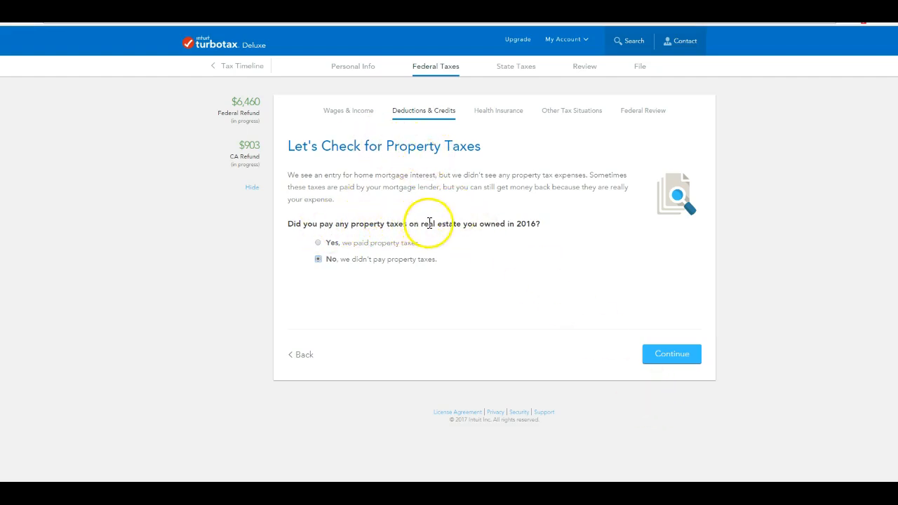
# Answer yes to 2016 property taxes and enter the main home amount for a $287 deduction.
pyautogui.click(319, 242)
pyautogui.click(669, 353)
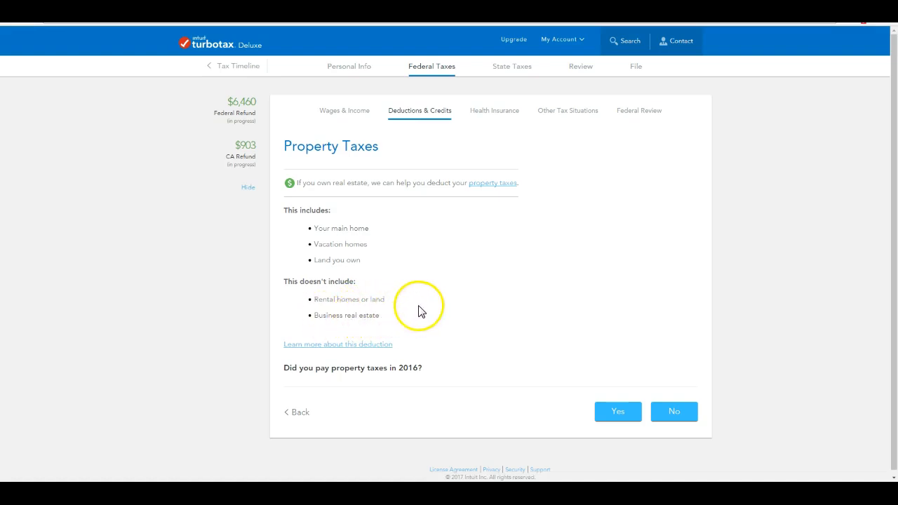
pyautogui.scroll(-1, 421, 311)
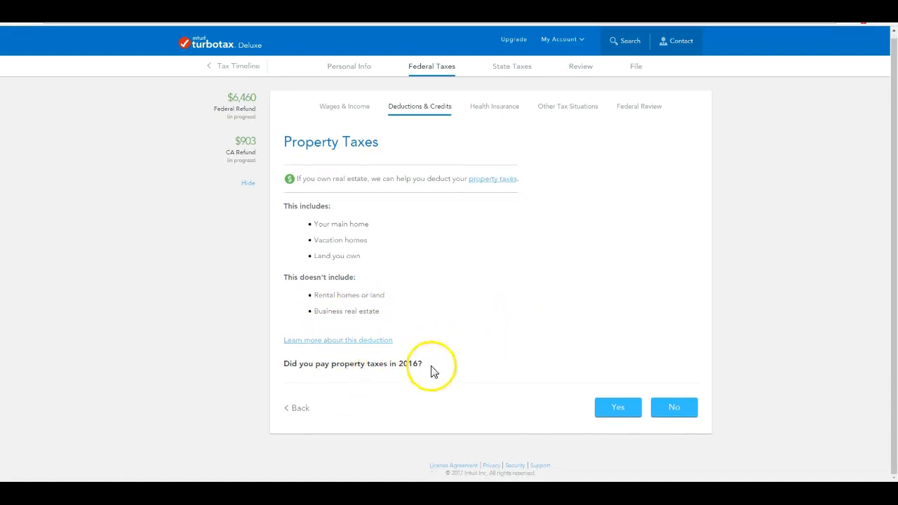
pyautogui.click(620, 406)
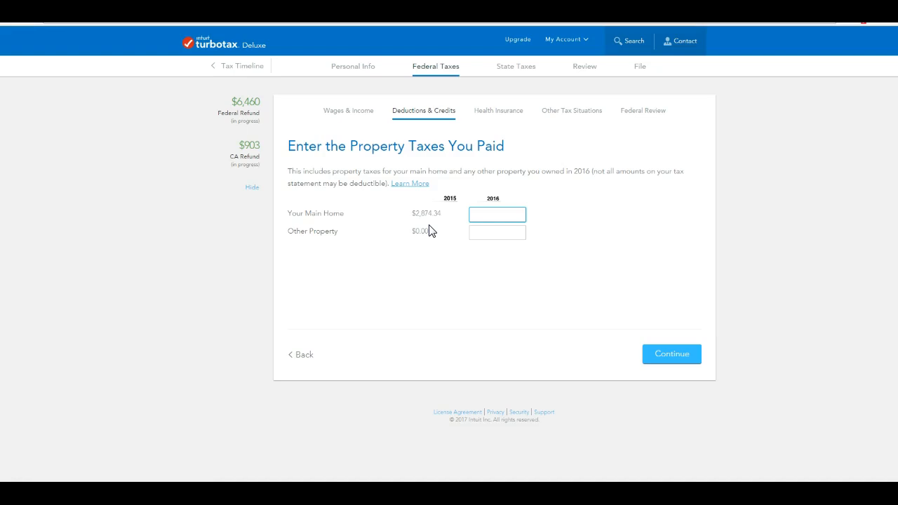
pyautogui.click(504, 214)
pyautogui.click(671, 354)
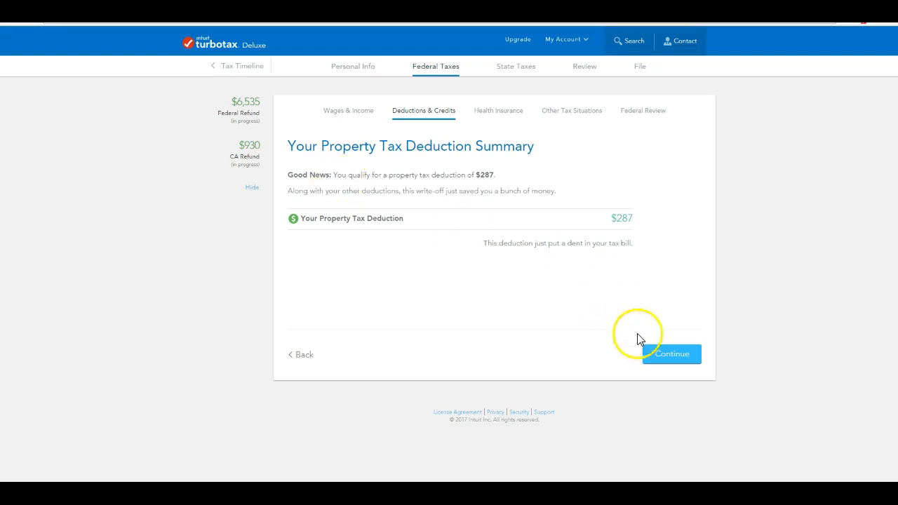
pyautogui.click(673, 353)
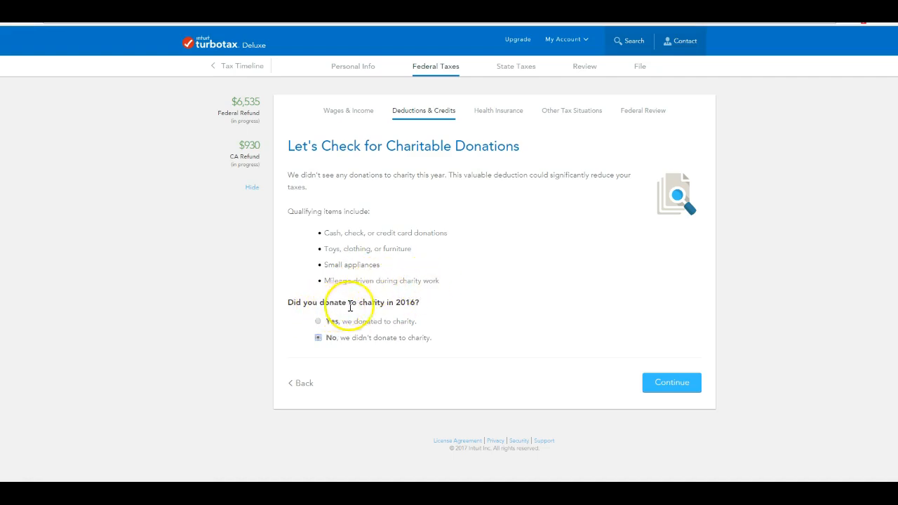
# Import the $2,348.00 MAKES Foundation donation from ItsDeductible Online and accept the charity list.
pyautogui.click(317, 321)
pyautogui.click(660, 390)
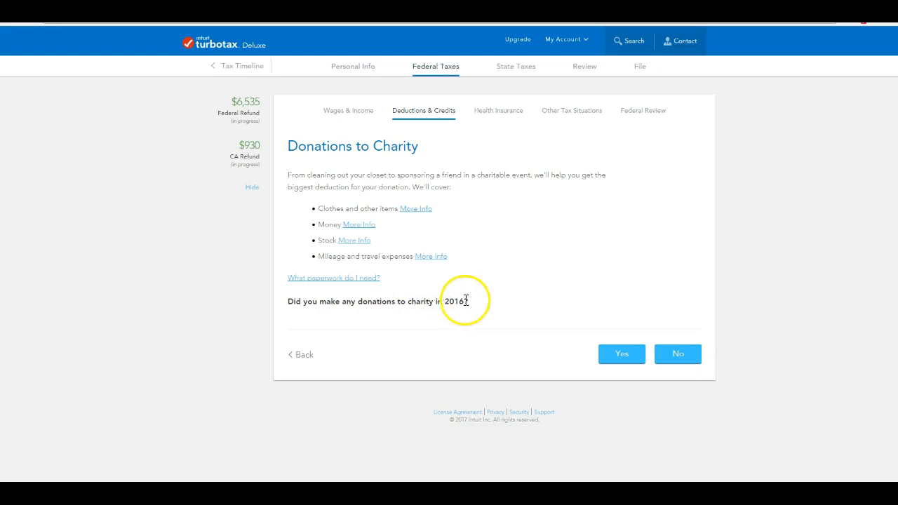
pyautogui.click(622, 355)
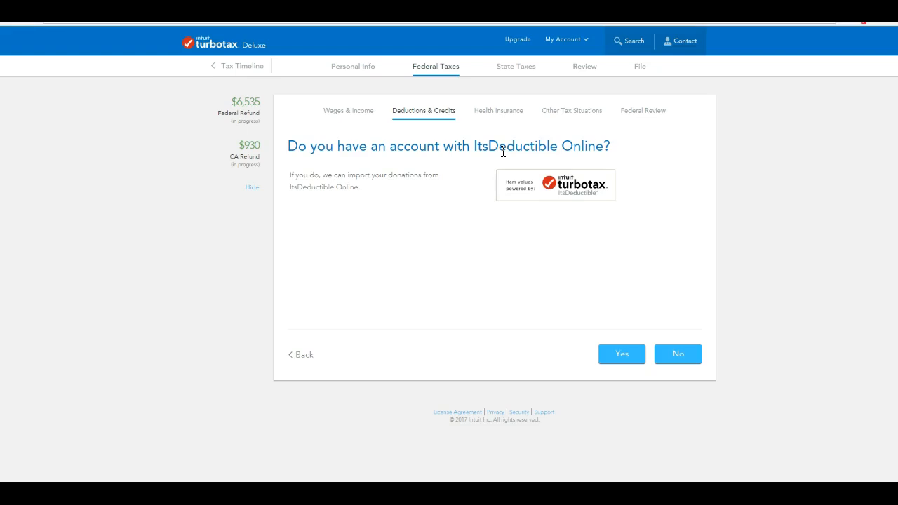
pyautogui.click(624, 354)
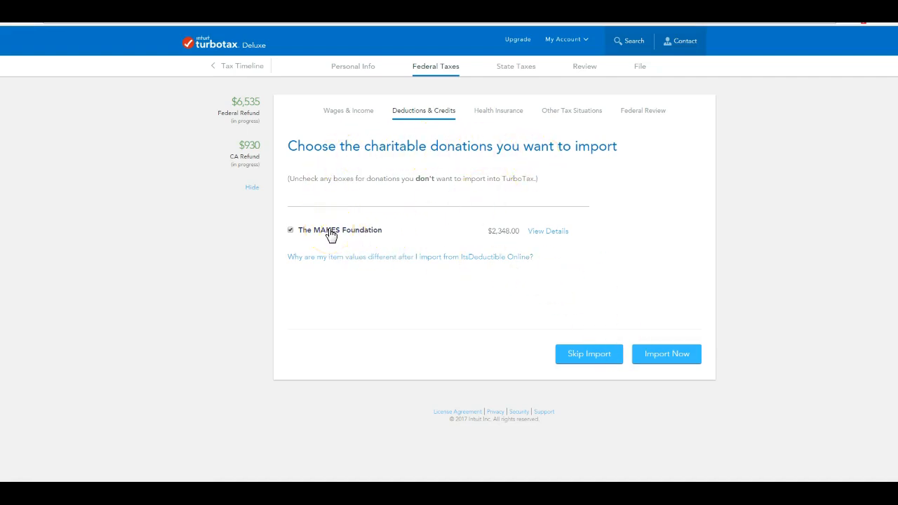
pyautogui.click(678, 357)
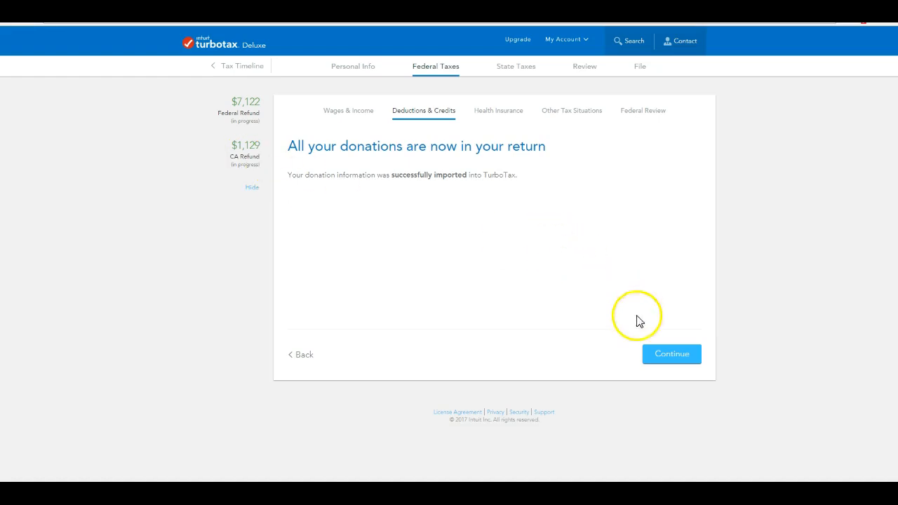
pyautogui.click(672, 354)
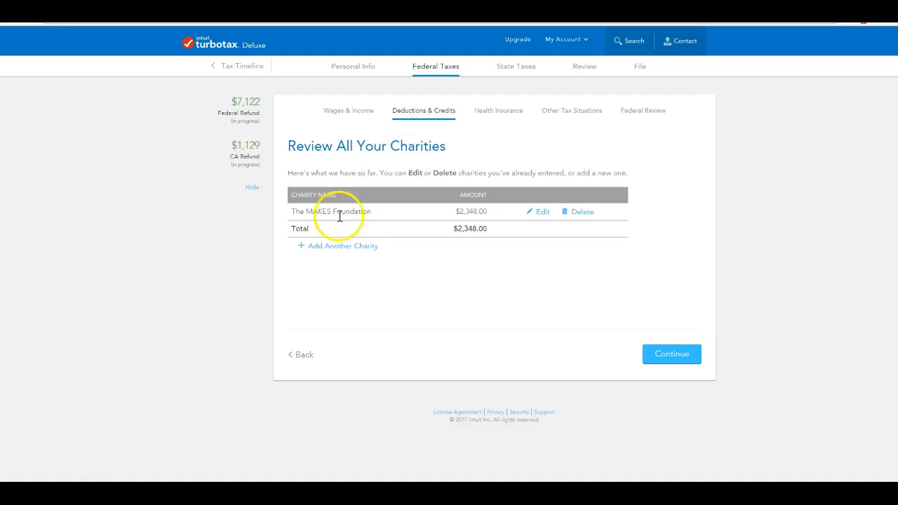
pyautogui.click(674, 354)
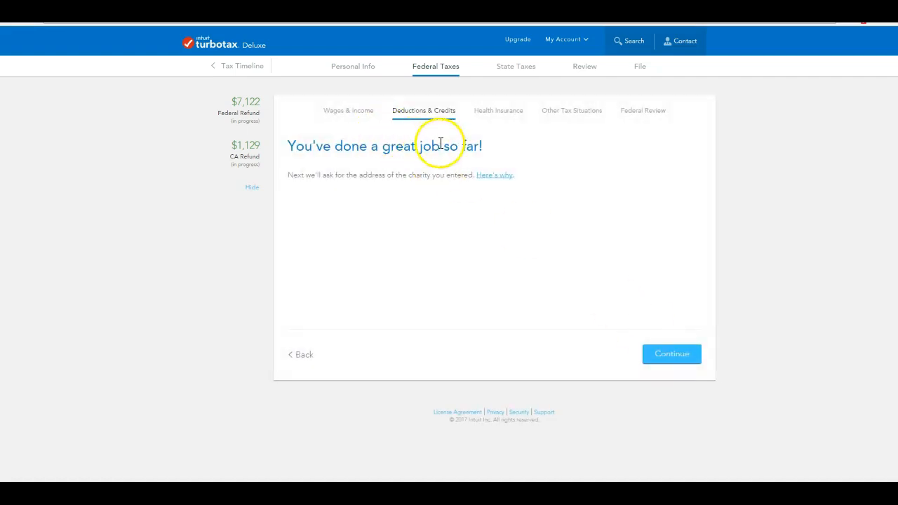
# Fill in The MAKES Foundation's street address and city, then report no charitable carryovers.
pyautogui.click(657, 348)
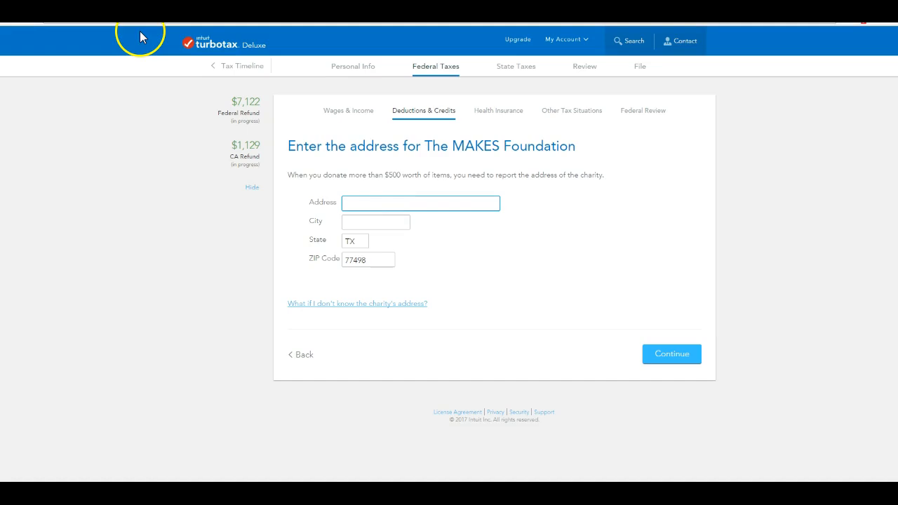
pyautogui.write('11569 HWY 6 S #347')
pyautogui.press('Tab')
pyautogui.write('Sugarland')
pyautogui.click(672, 358)
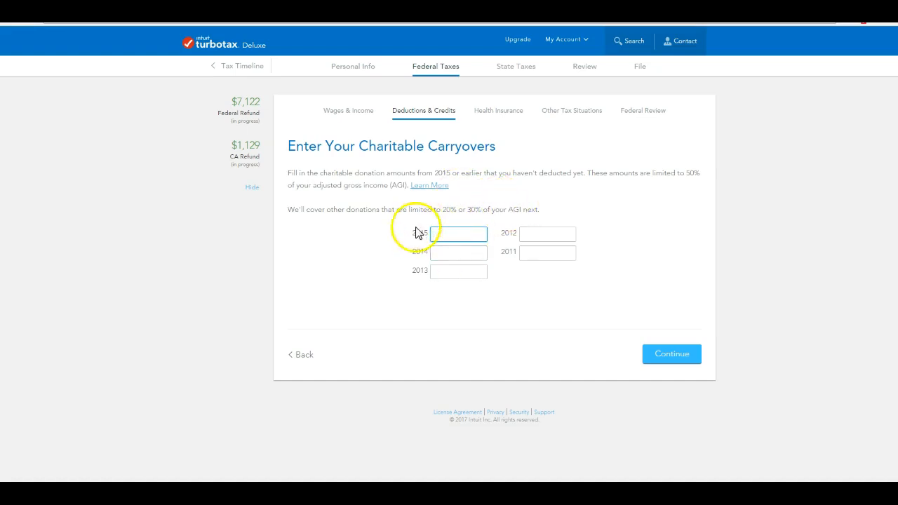
pyautogui.click(678, 356)
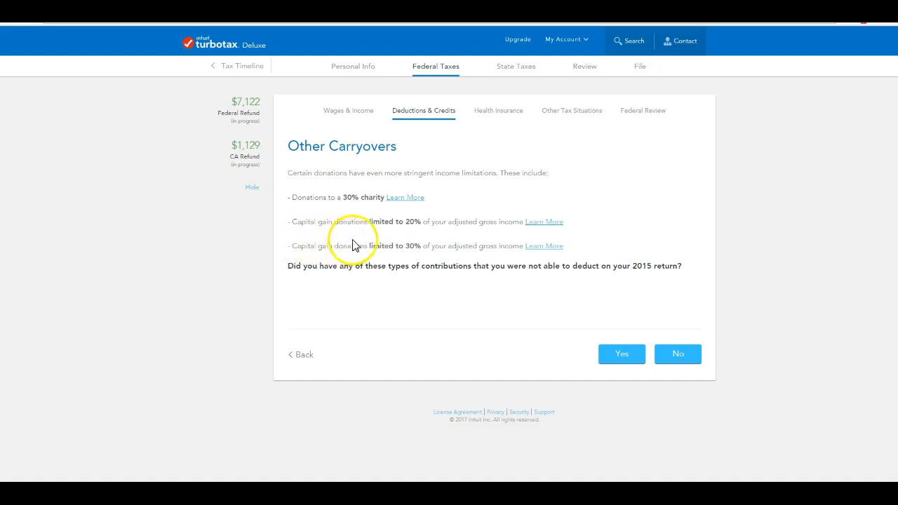
pyautogui.click(691, 357)
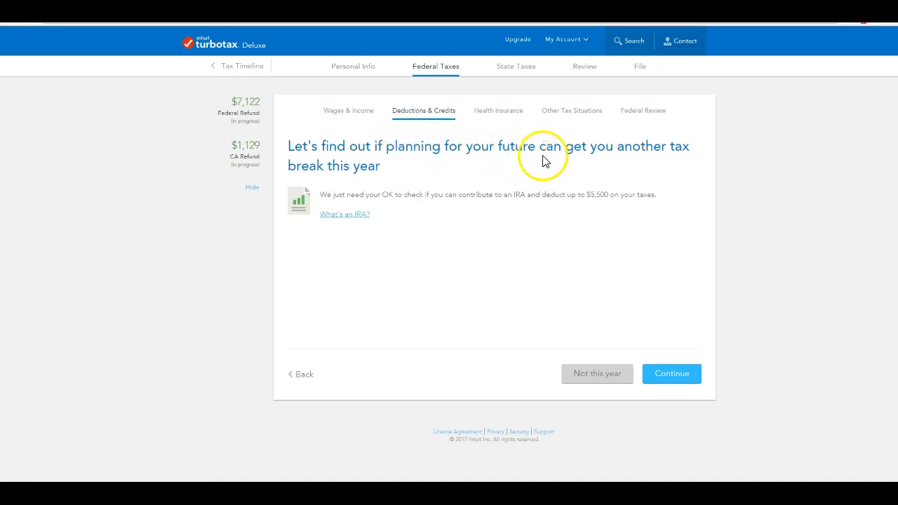
# Choose 'Not this year' on the IRA tax-break eligibility consent form.
pyautogui.click(694, 378)
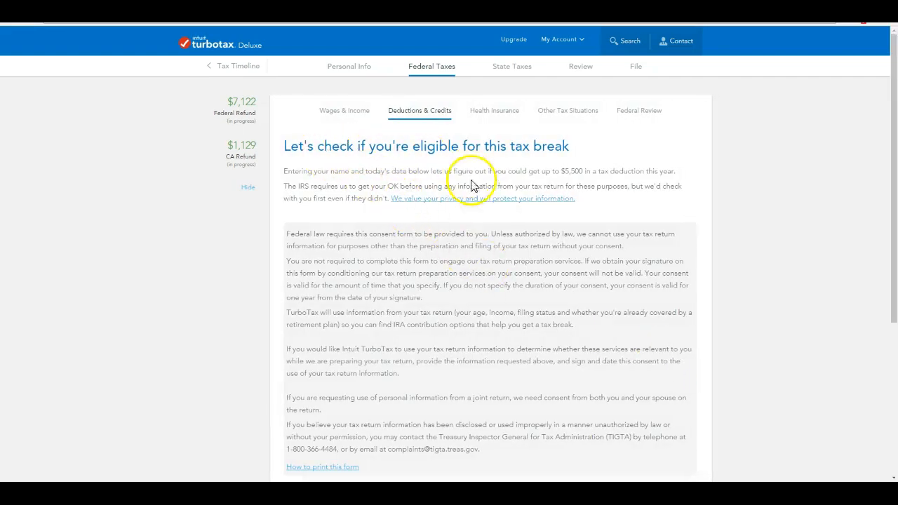
pyautogui.scroll(-2, 512, 234)
pyautogui.scroll(-1, 515, 233)
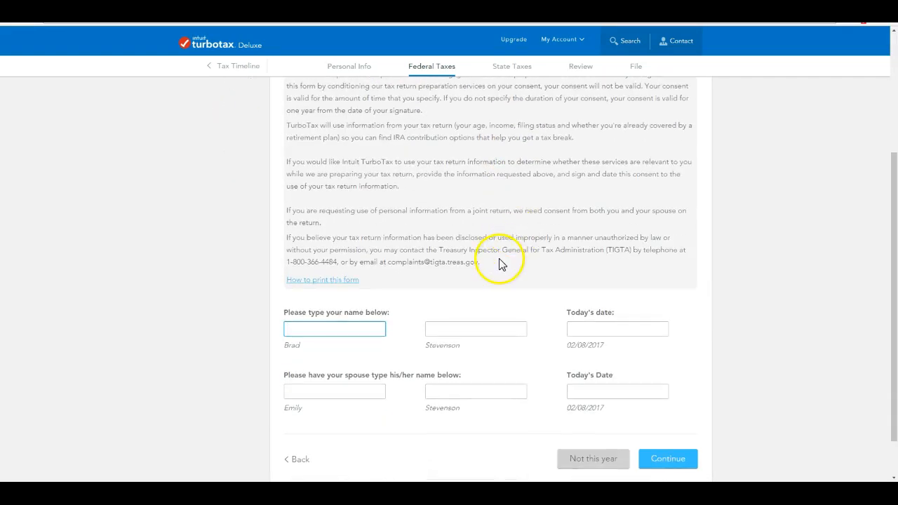
pyautogui.scroll(-1, 499, 263)
pyautogui.scroll(4, 499, 263)
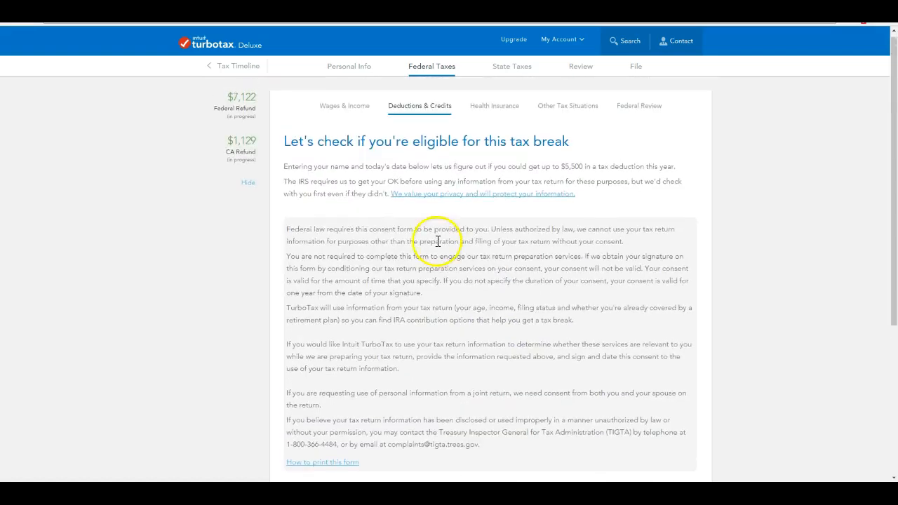
pyautogui.scroll(-3, 359, 215)
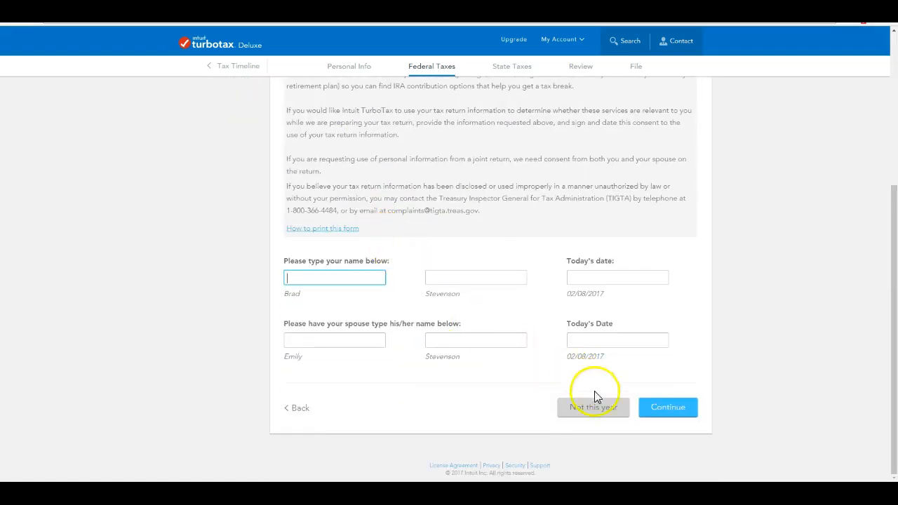
pyautogui.click(602, 407)
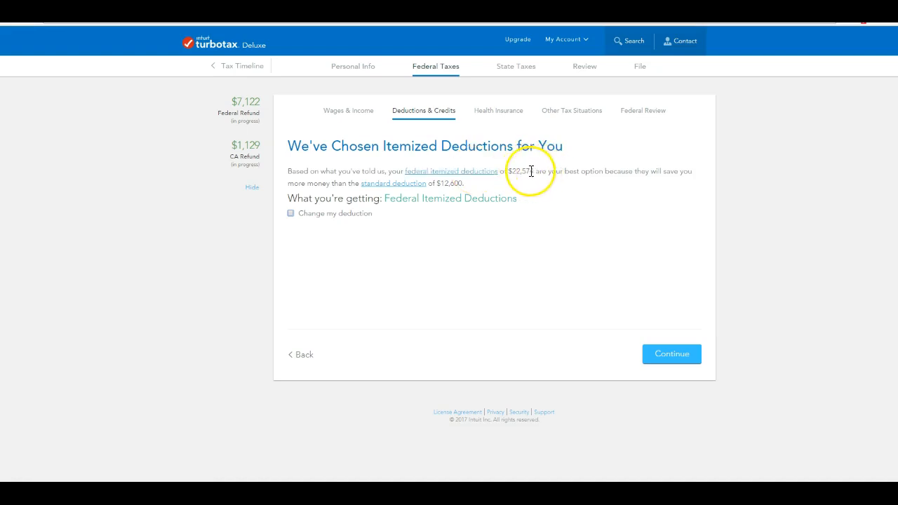
# Accept itemized deductions, report all-year health coverage with no less common plans, and finish Health.
pyautogui.click(686, 358)
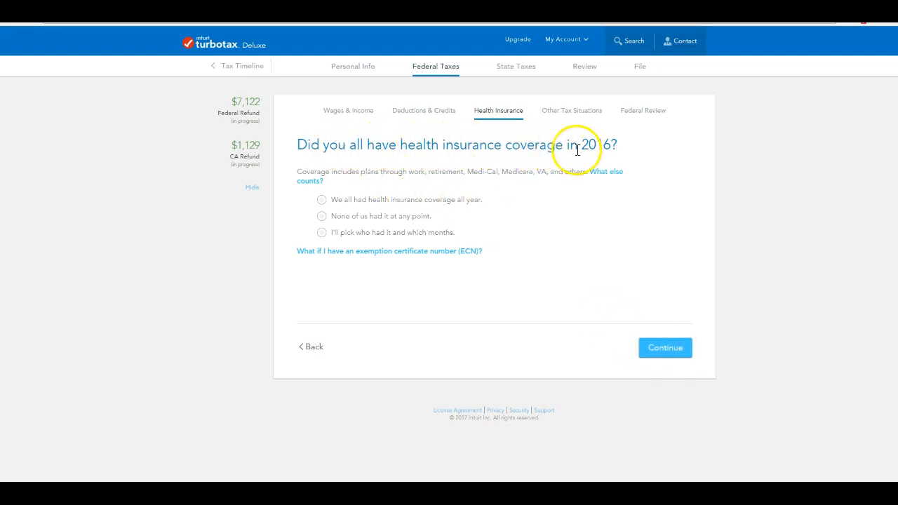
pyautogui.click(322, 200)
pyautogui.click(672, 350)
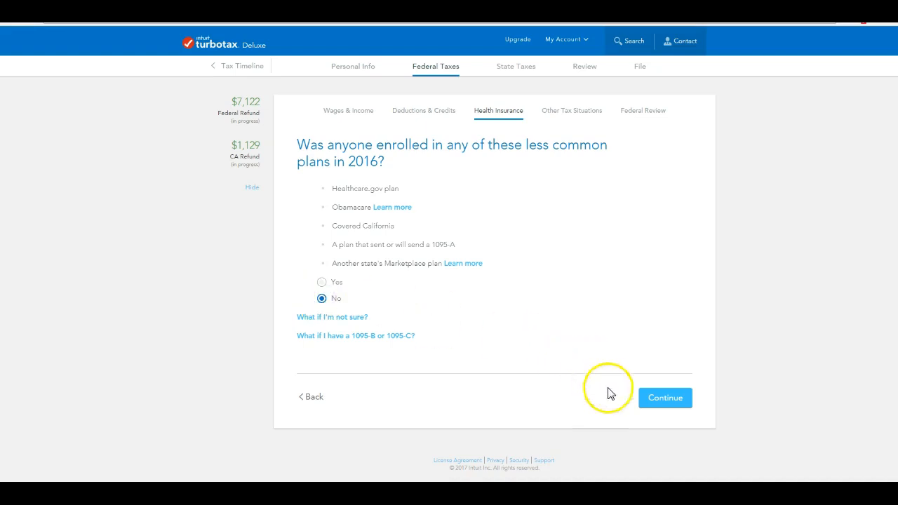
pyautogui.click(672, 403)
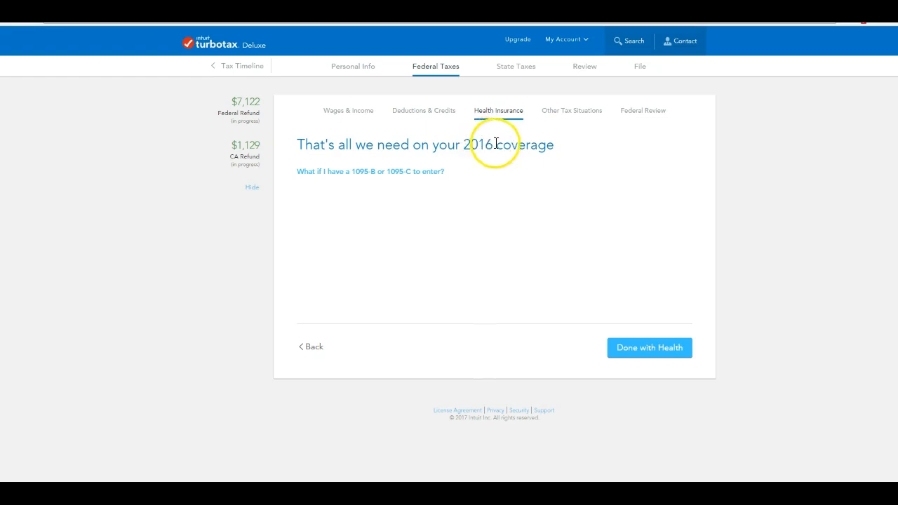
pyautogui.click(655, 350)
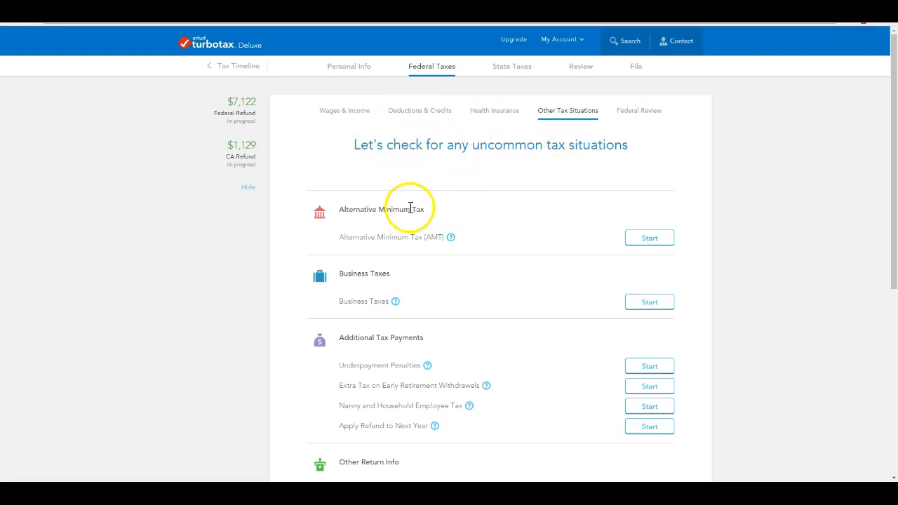
# Leave every Other Tax Situations item unstarted and mark the section done.
pyautogui.scroll(-1, 411, 211)
pyautogui.scroll(-1, 395, 229)
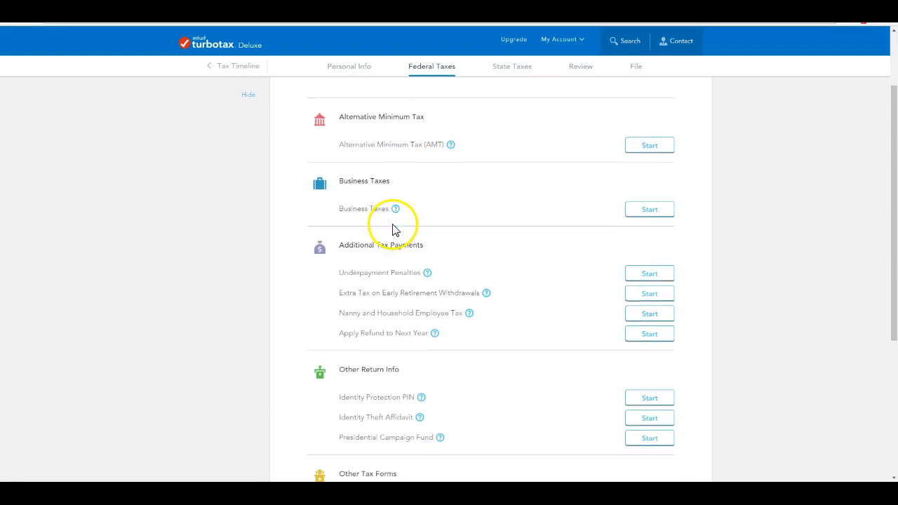
pyautogui.scroll(-1, 407, 249)
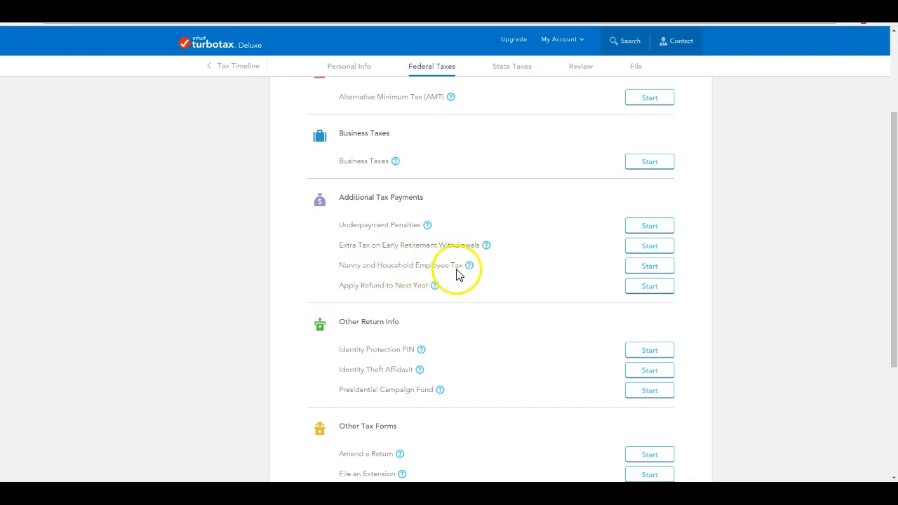
pyautogui.scroll(-1, 449, 273)
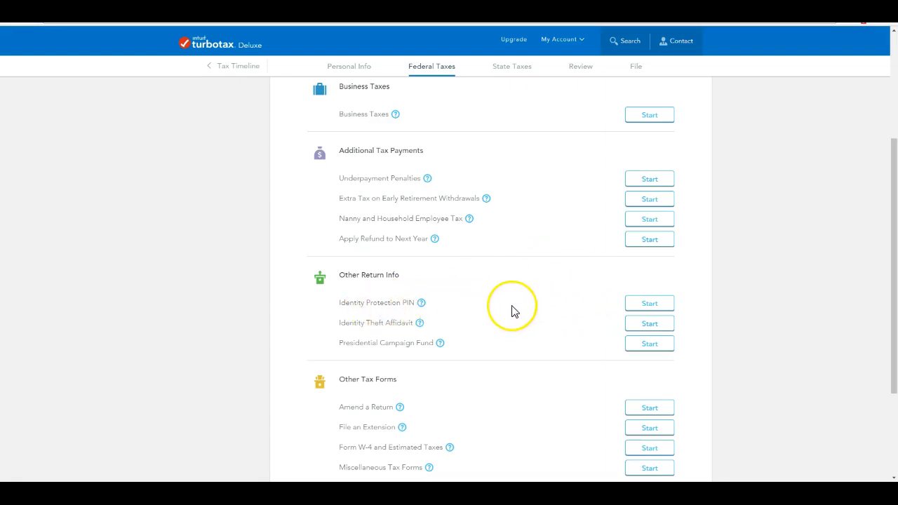
pyautogui.scroll(-1, 513, 311)
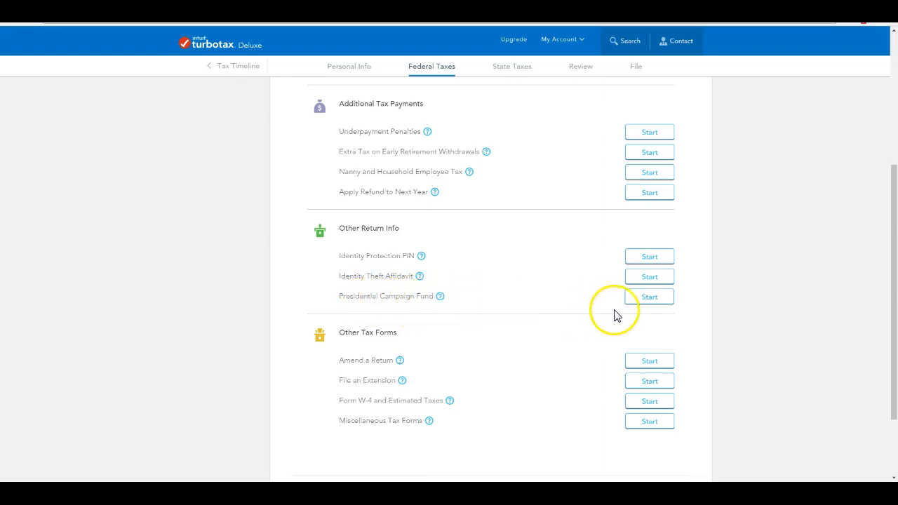
pyautogui.scroll(-3, 613, 315)
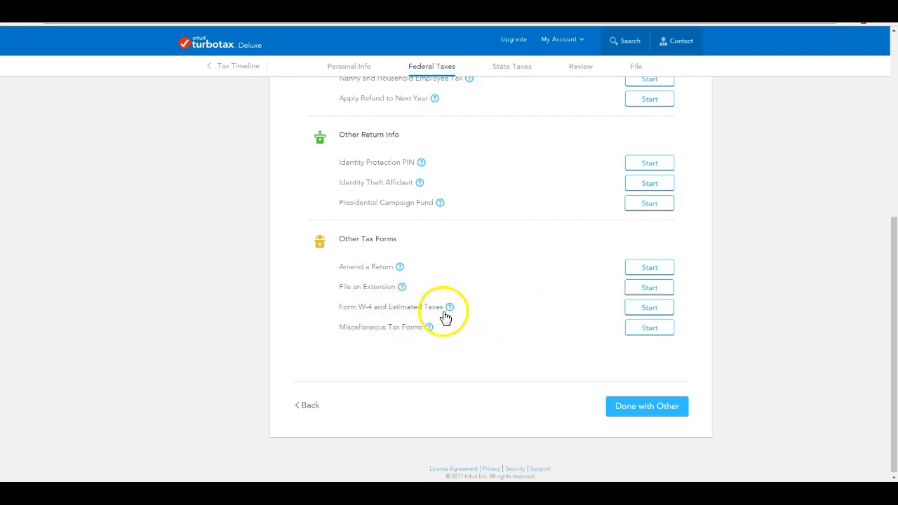
pyautogui.click(665, 413)
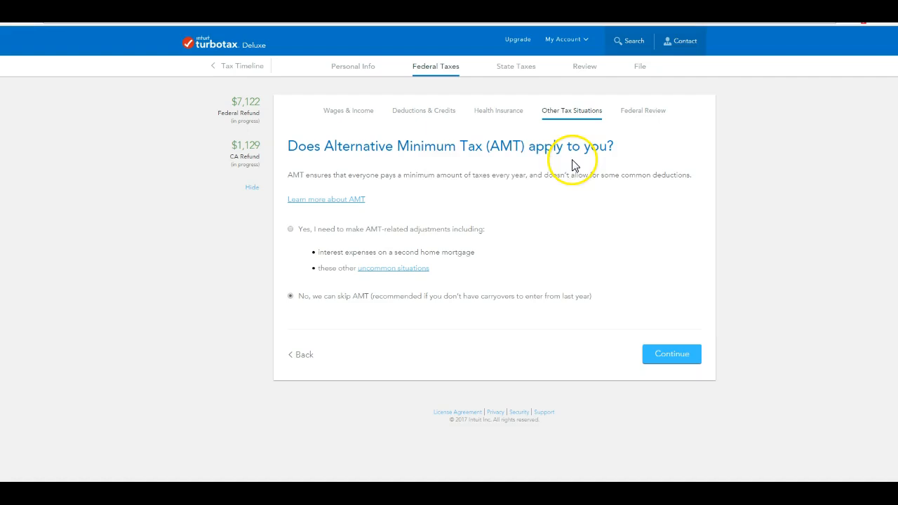
# Skip AMT, pass the federal accuracy review showing a $7,122 refund, and proceed to State Taxes.
pyautogui.click(676, 356)
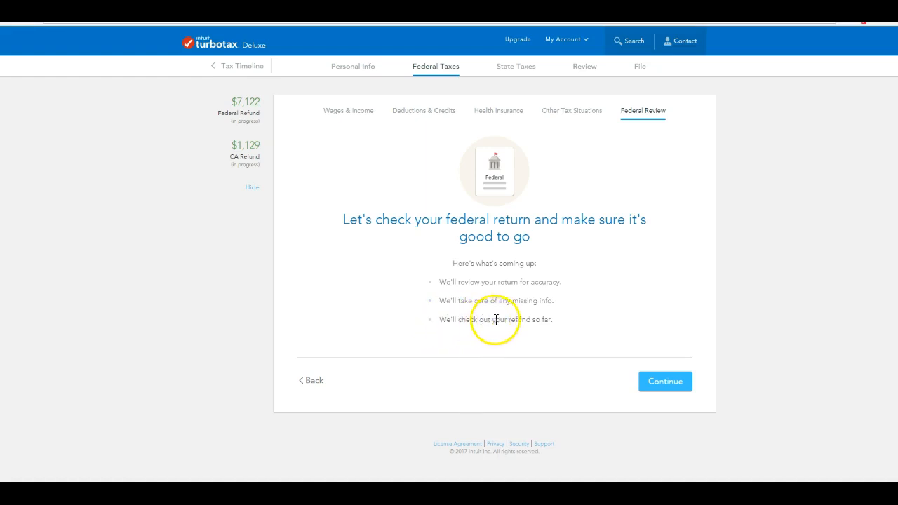
pyautogui.click(663, 382)
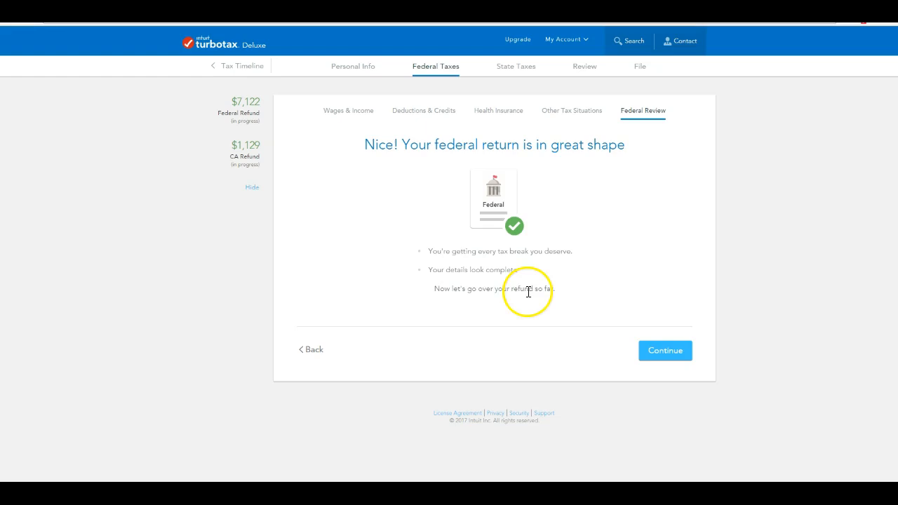
pyautogui.click(665, 352)
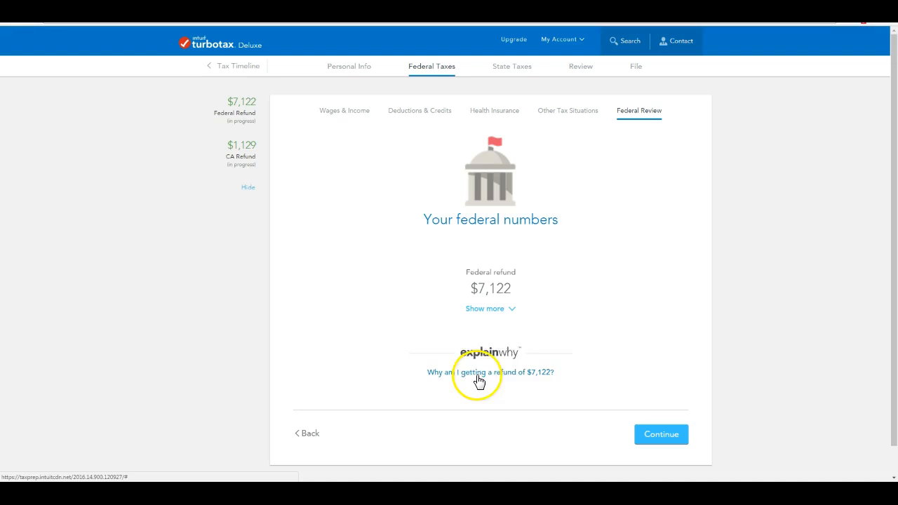
pyautogui.click(672, 435)
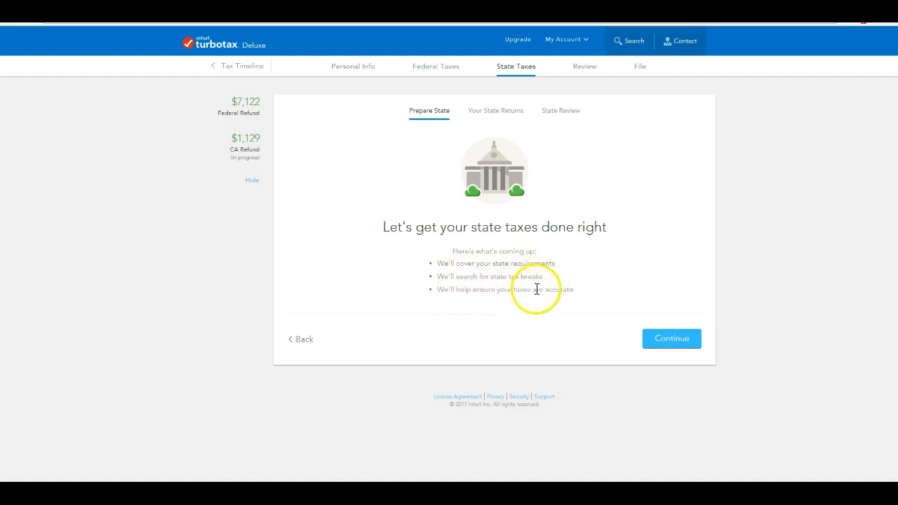
# Start the California return, confirm a 2015 California filing, and answer No to payments and dependents.
pyautogui.click(671, 342)
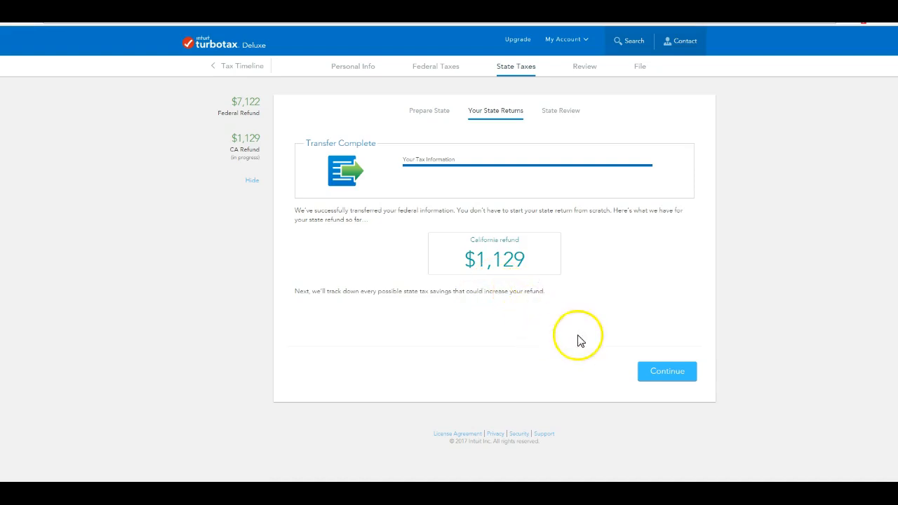
pyautogui.click(659, 370)
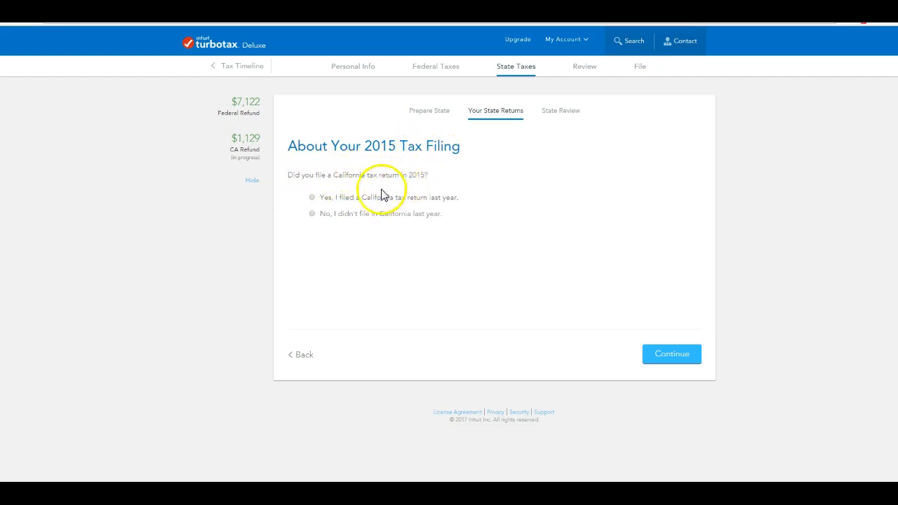
pyautogui.click(312, 198)
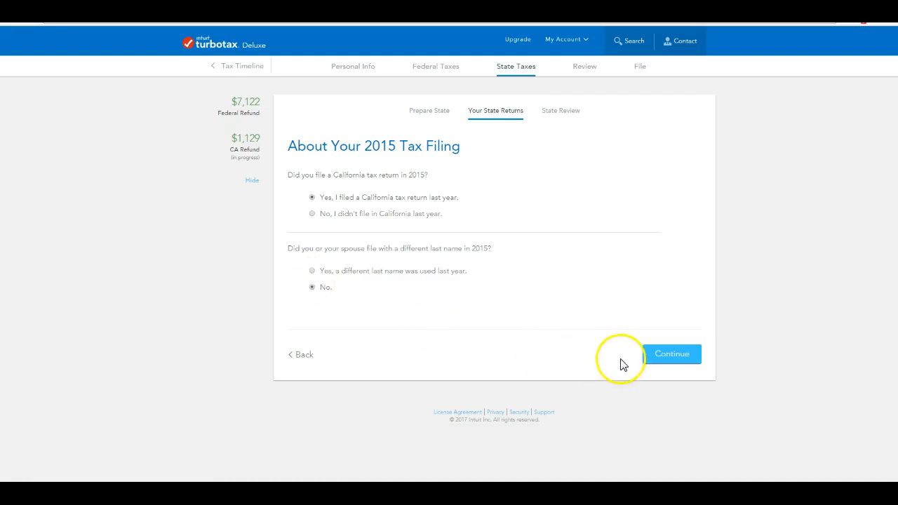
pyautogui.click(670, 354)
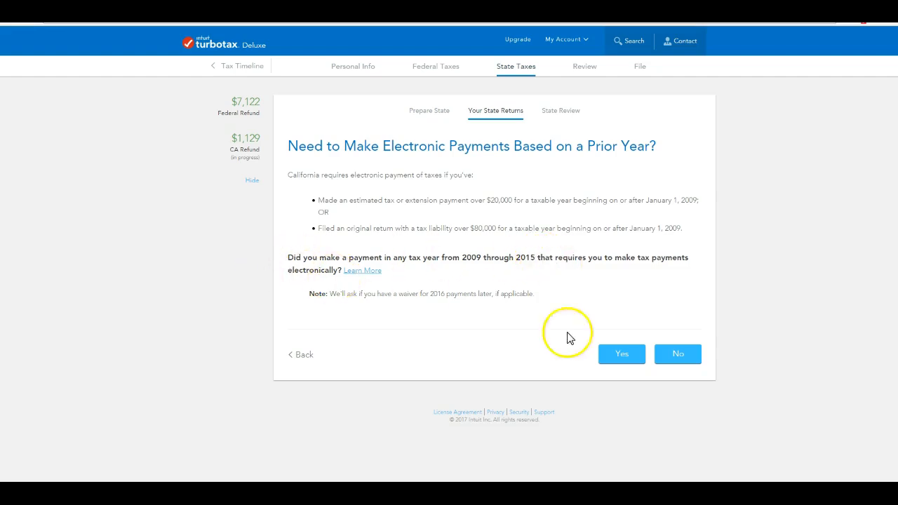
pyautogui.click(682, 357)
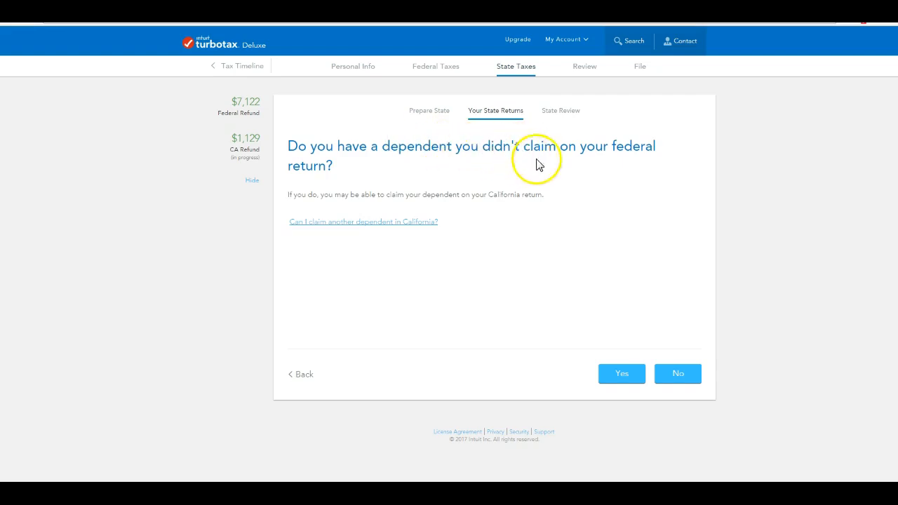
pyautogui.click(684, 381)
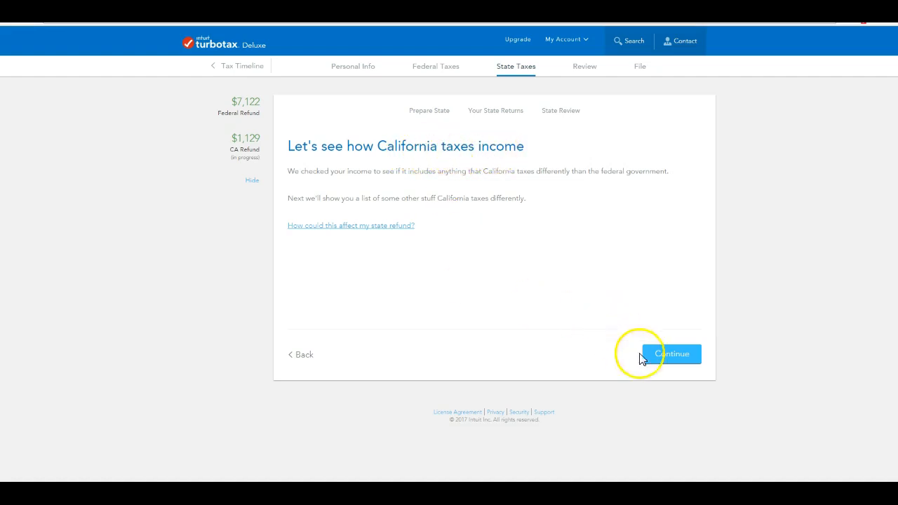
# Review California adjustments ($1,500 ride-sharing benefits, $500 utility-loan interest) and mark adjustments done.
pyautogui.click(673, 357)
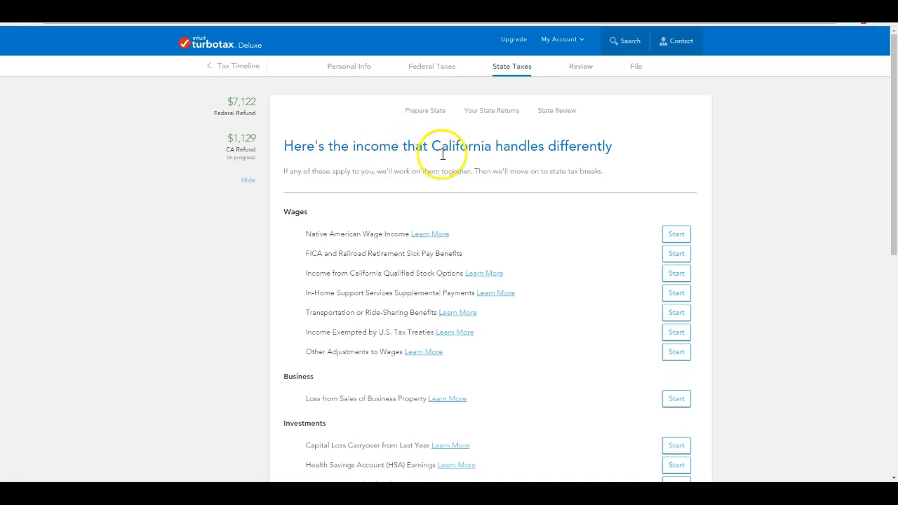
pyautogui.scroll(-1, 432, 186)
pyautogui.scroll(-1, 432, 186)
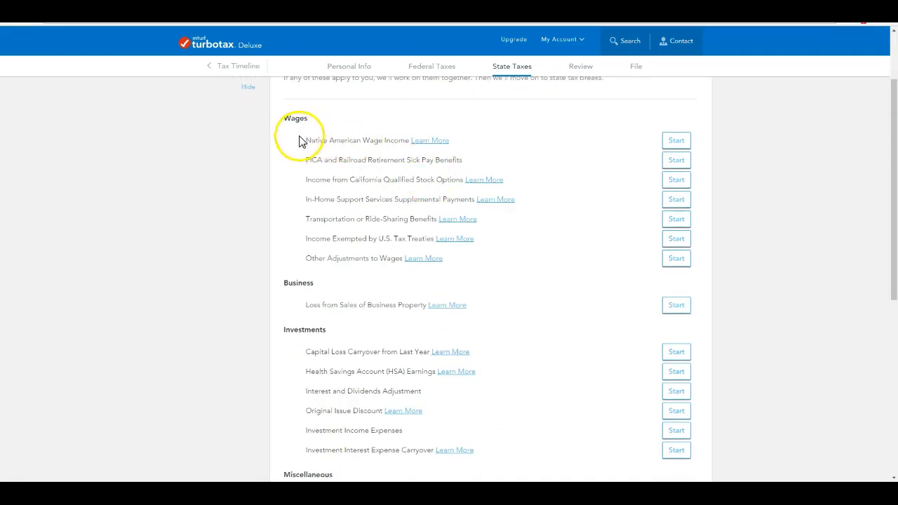
pyautogui.scroll(-2, 368, 349)
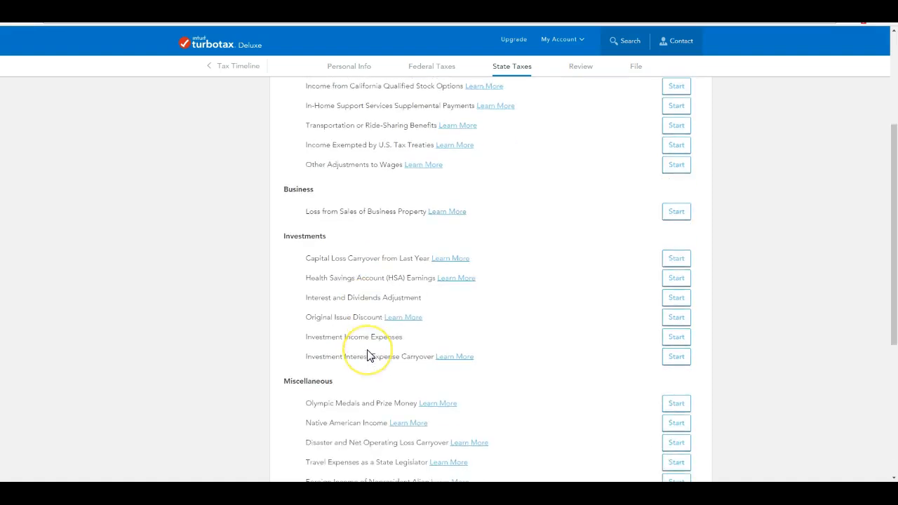
pyautogui.scroll(-6, 368, 356)
pyautogui.scroll(1, 367, 349)
pyautogui.scroll(6, 367, 351)
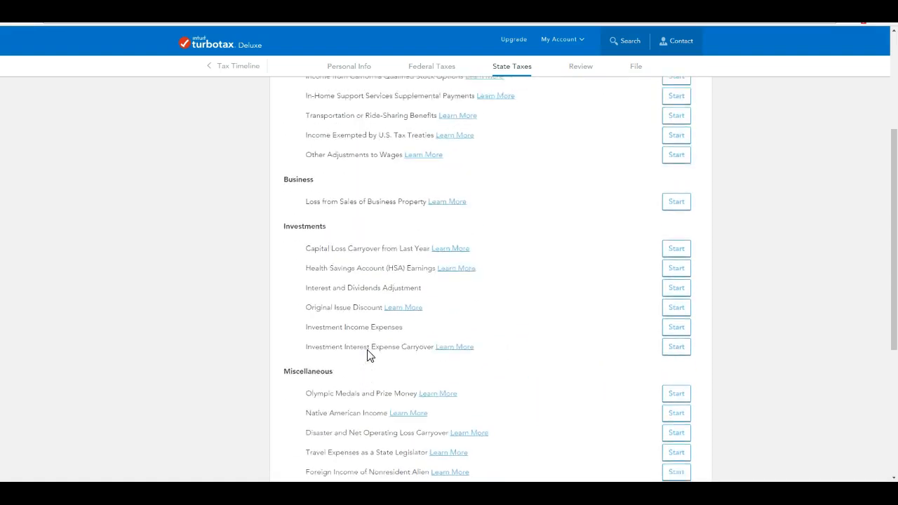
pyautogui.scroll(2, 367, 355)
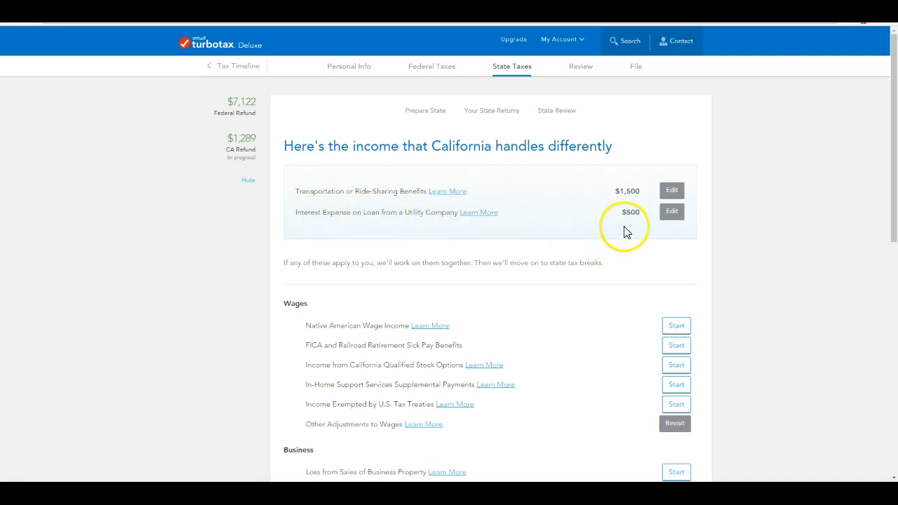
pyautogui.scroll(-2, 551, 260)
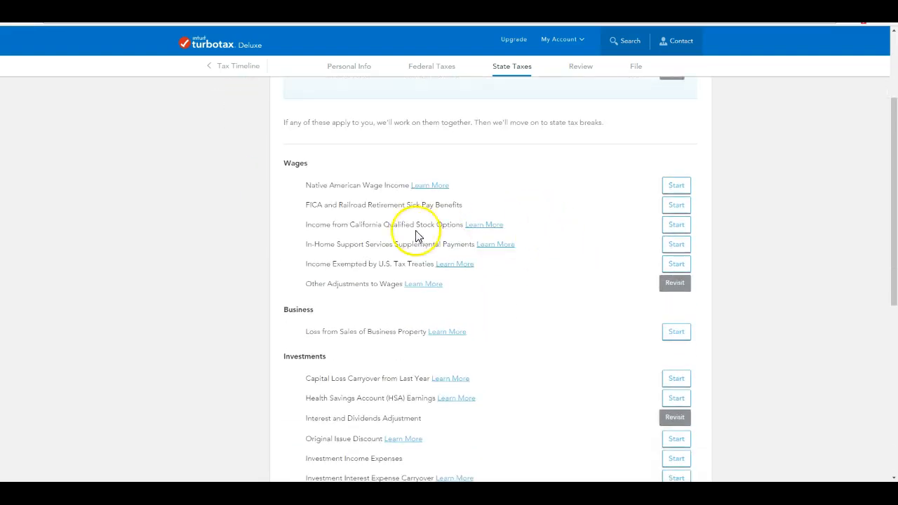
pyautogui.scroll(-1, 413, 224)
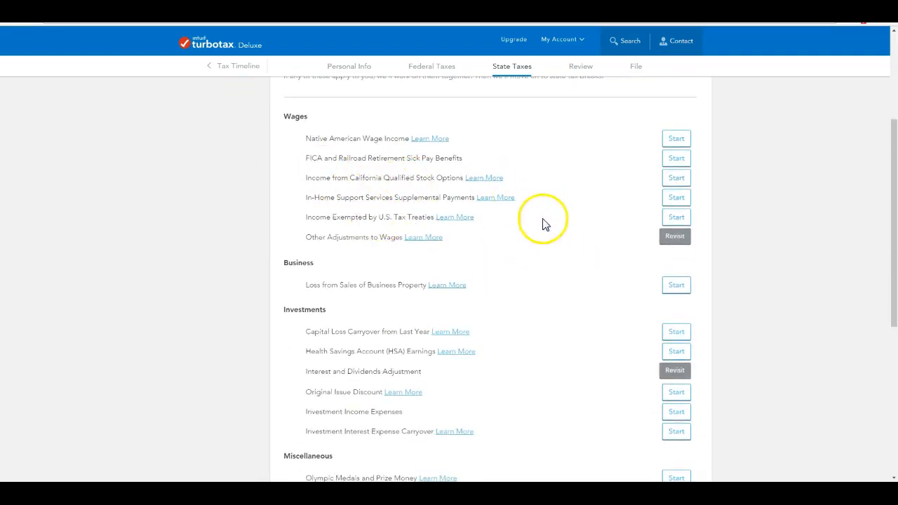
pyautogui.scroll(-2, 559, 263)
pyautogui.scroll(-2, 398, 351)
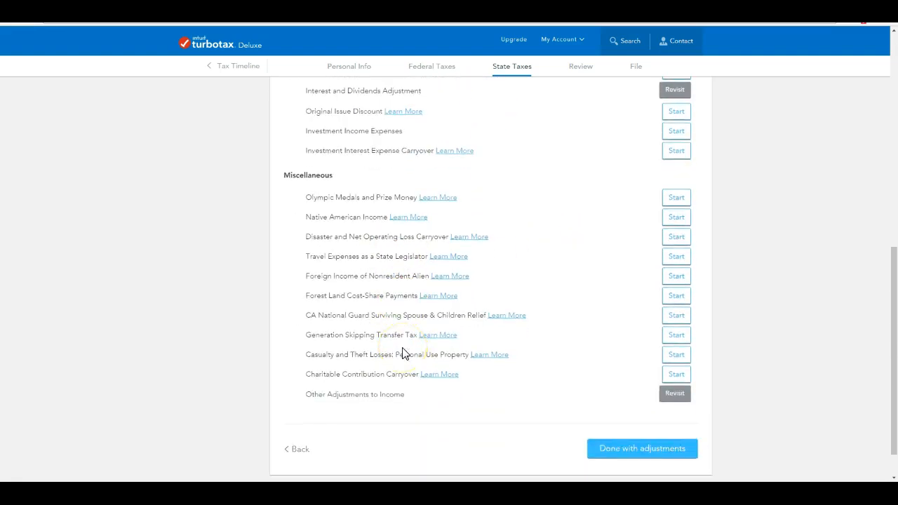
pyautogui.scroll(-1, 404, 353)
pyautogui.scroll(8, 404, 350)
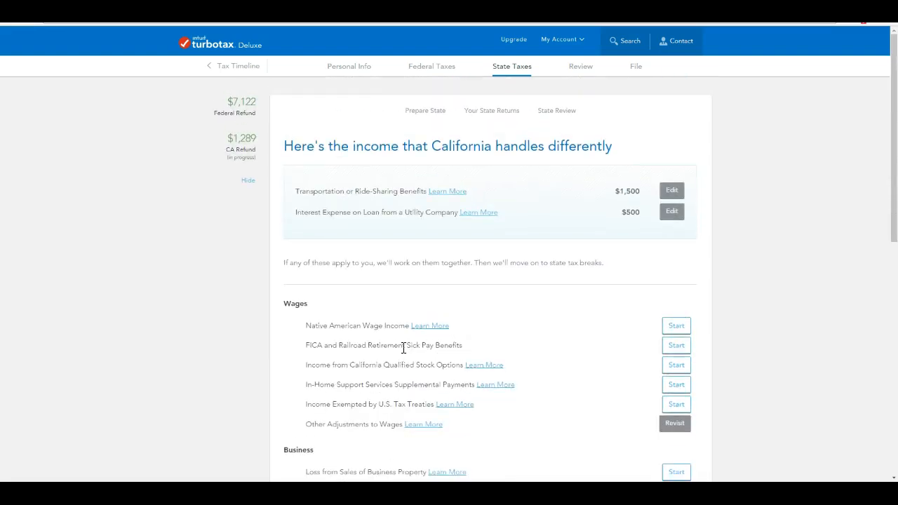
pyautogui.scroll(-10, 402, 347)
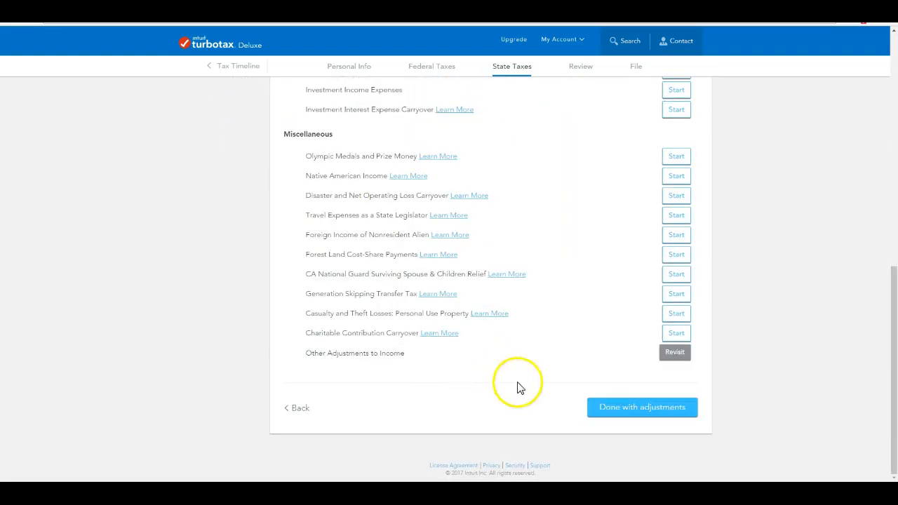
pyautogui.click(640, 410)
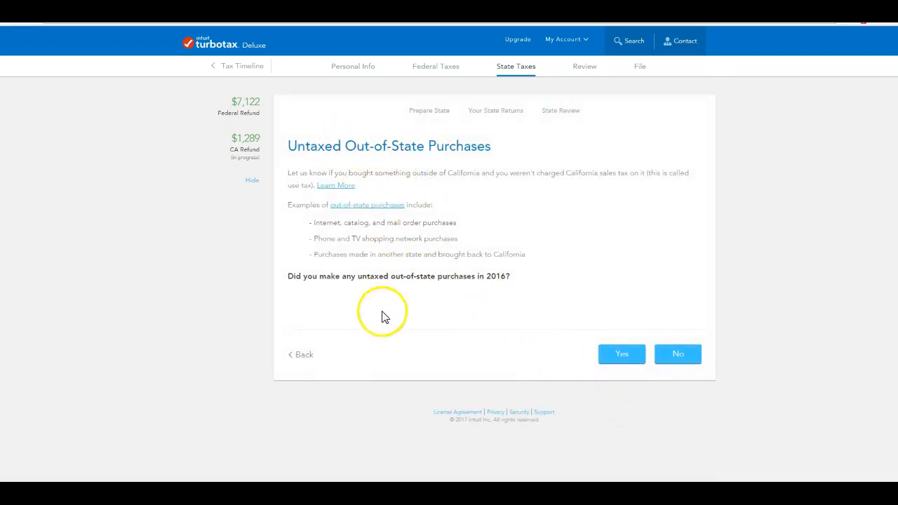
# Report no untaxed out-of-state purchases and move on to the California credits list.
pyautogui.click(693, 362)
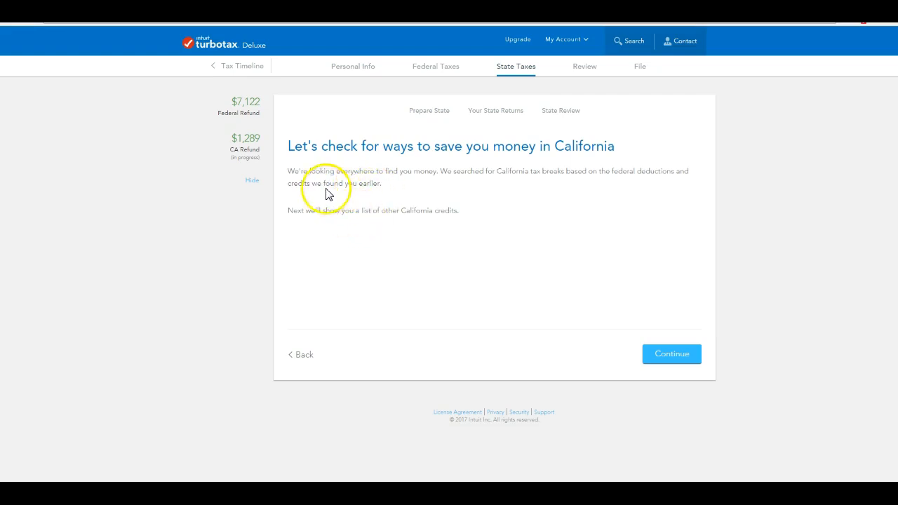
pyautogui.click(665, 353)
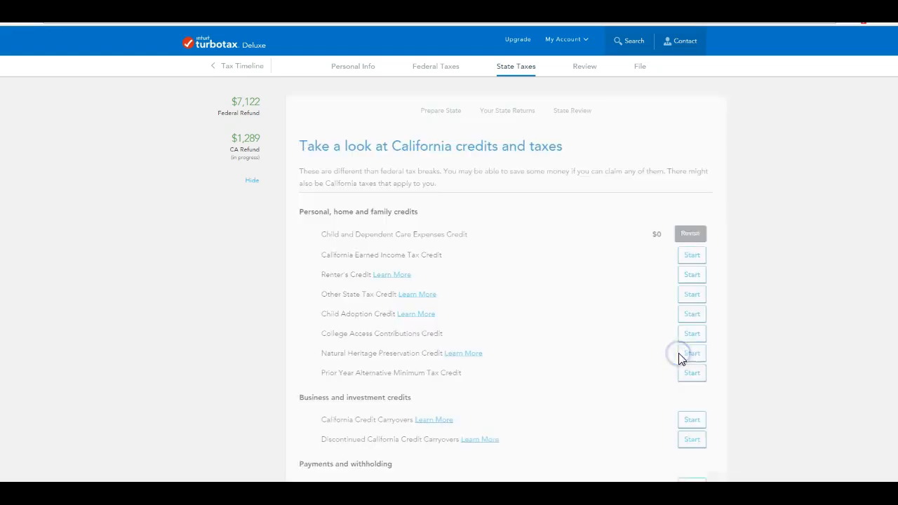
pyautogui.scroll(-1, 502, 288)
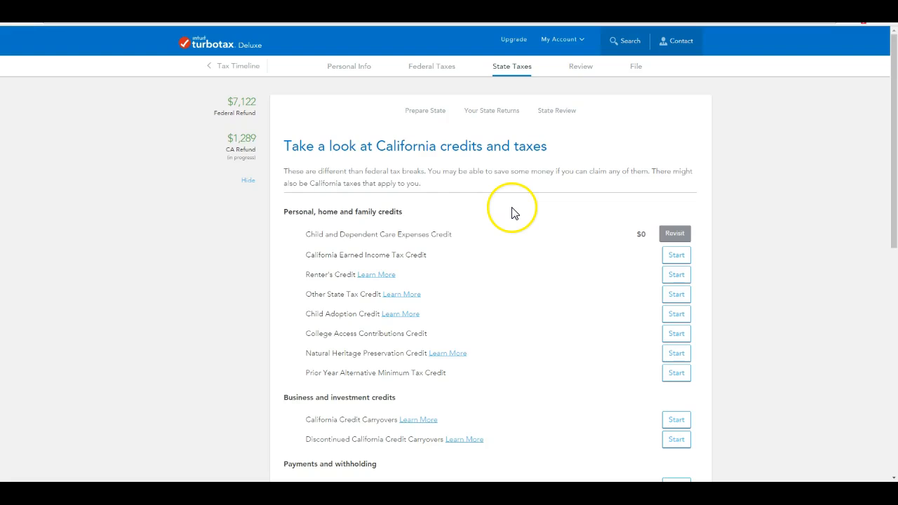
pyautogui.scroll(-1, 513, 210)
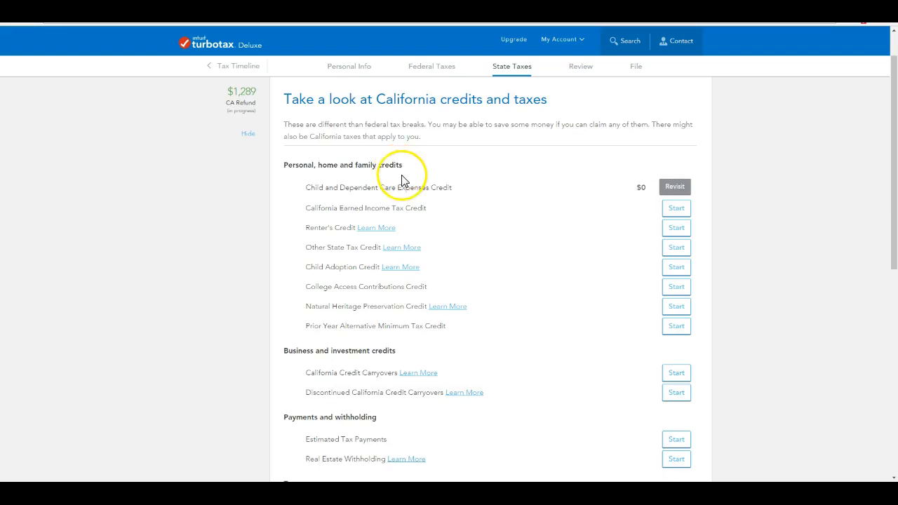
pyautogui.scroll(-1, 402, 179)
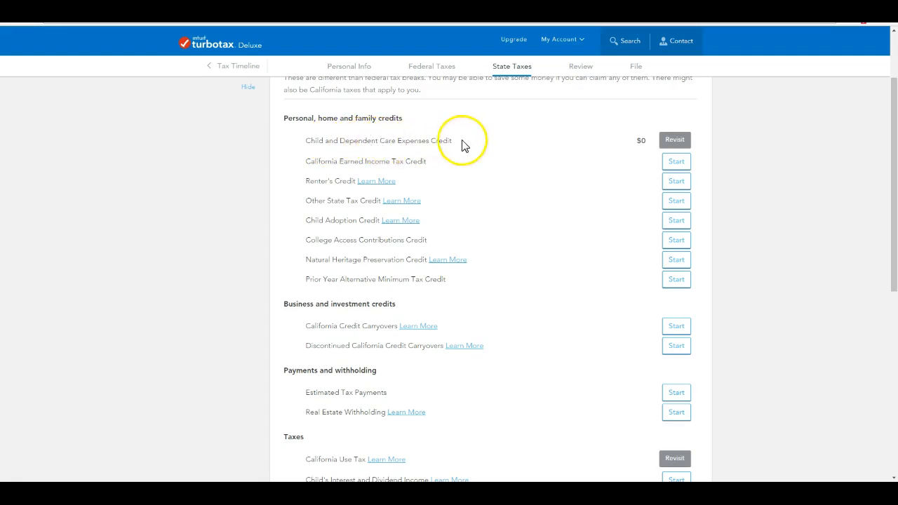
# Revisit the Child and Dependent Care credit and acknowledge it's unavailable because AGI exceeds $100,000.
pyautogui.click(676, 143)
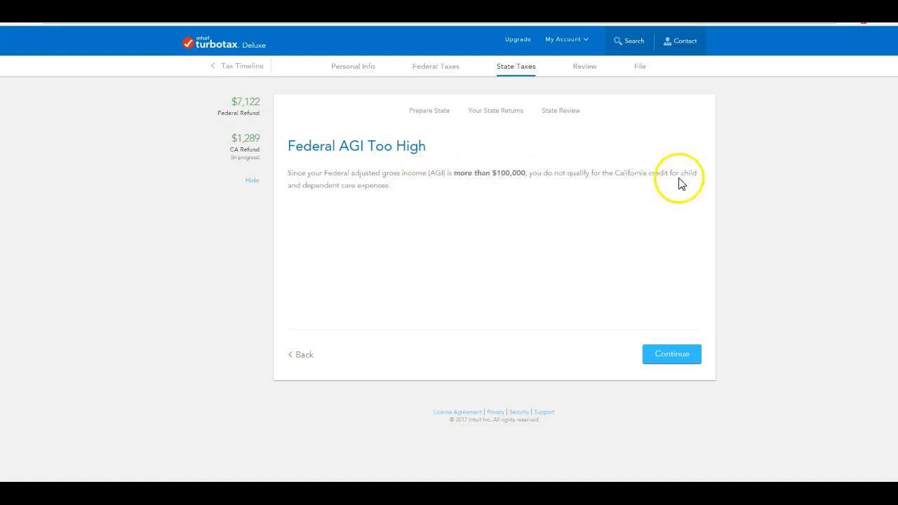
pyautogui.click(680, 358)
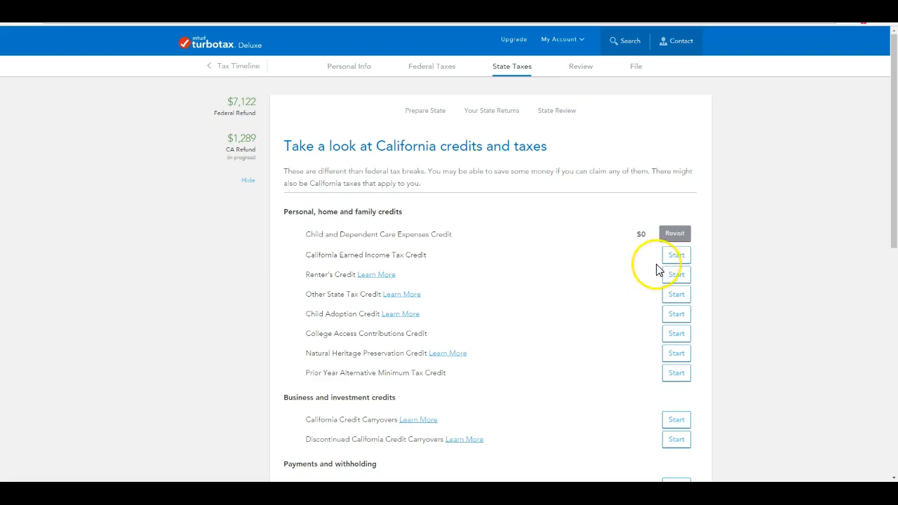
pyautogui.scroll(-3, 416, 314)
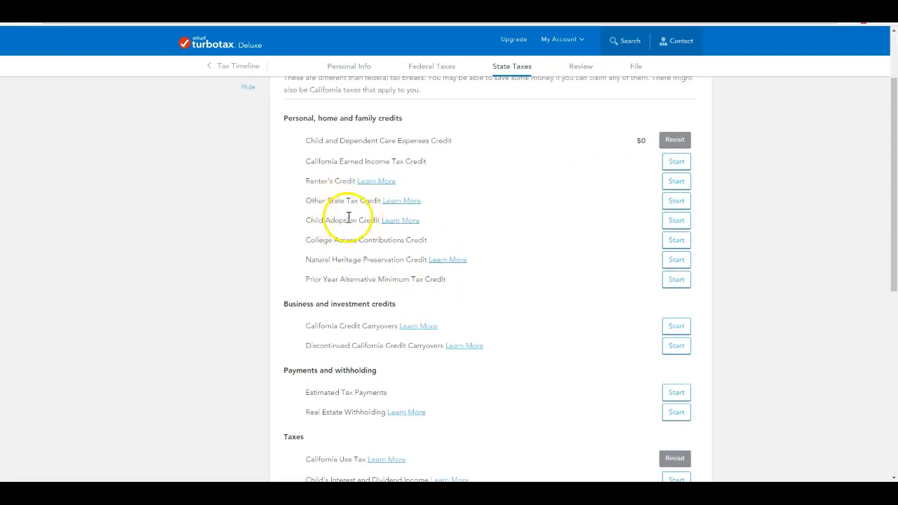
pyautogui.scroll(-9, 377, 241)
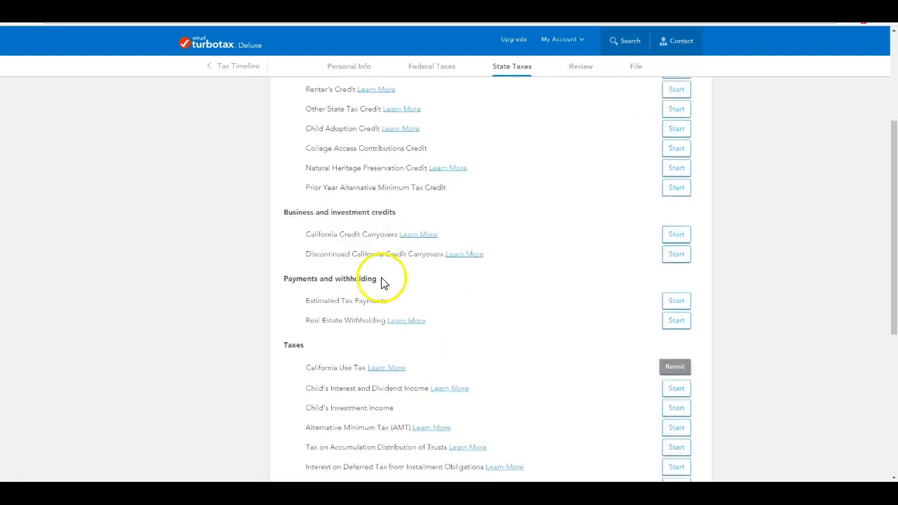
pyautogui.scroll(-4, 382, 280)
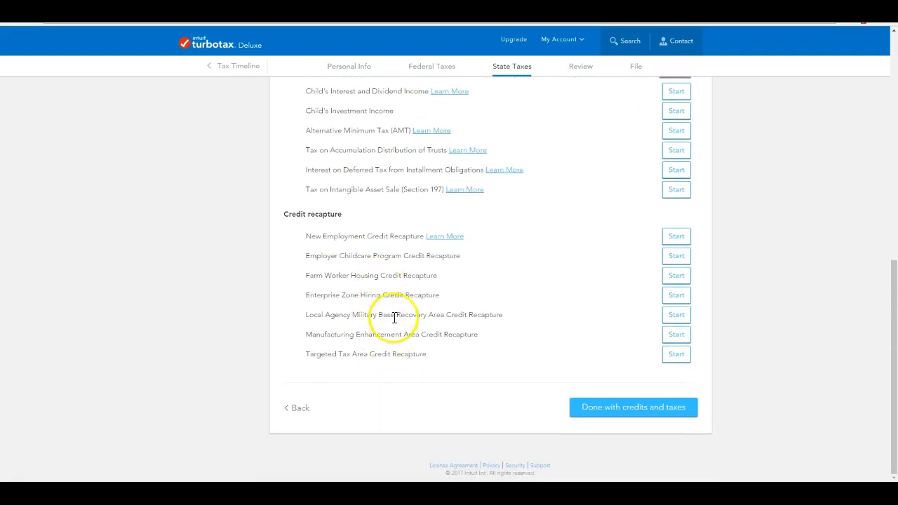
pyautogui.scroll(10, 393, 316)
pyautogui.scroll(5, 469, 305)
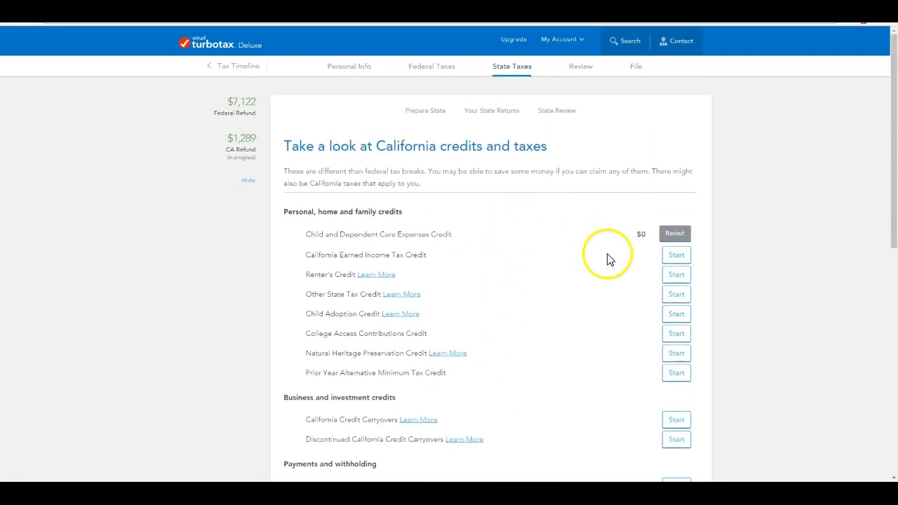
pyautogui.scroll(-1, 603, 305)
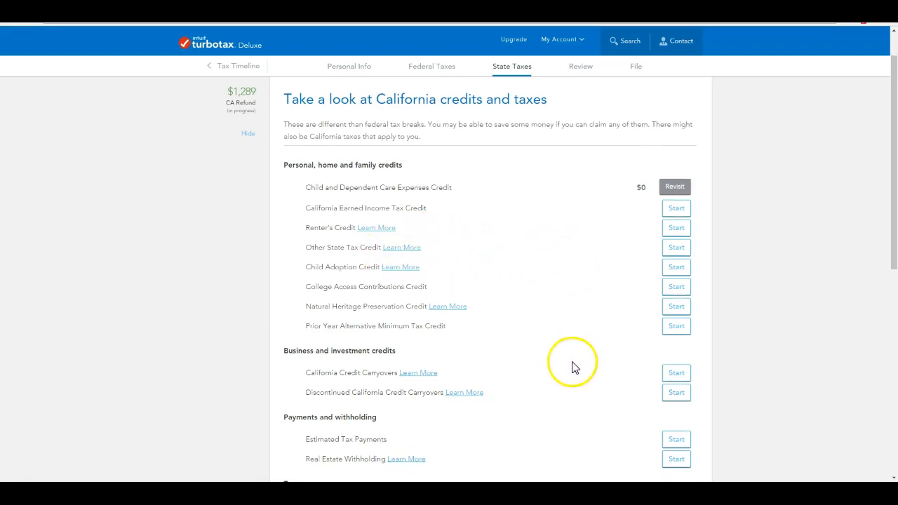
pyautogui.scroll(-6, 454, 309)
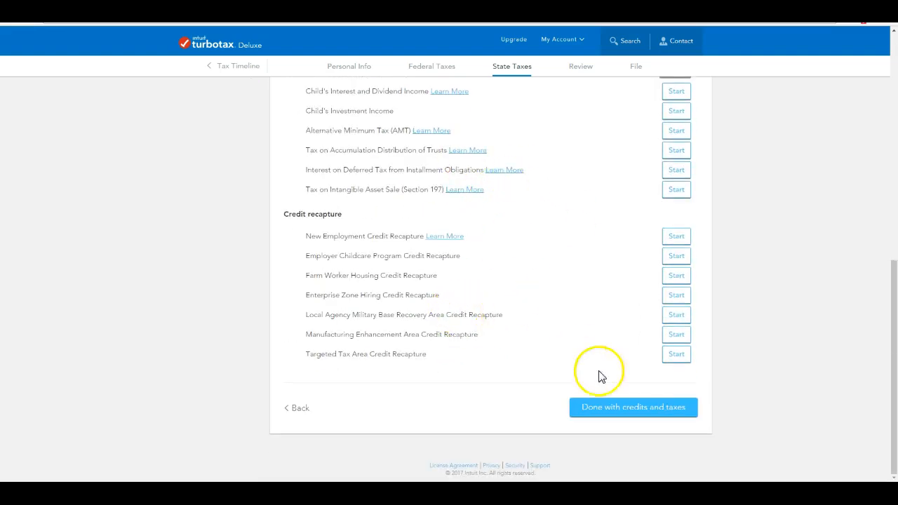
# Finish California credits and other tax situations, then run the state check, which flags one item.
pyautogui.click(629, 413)
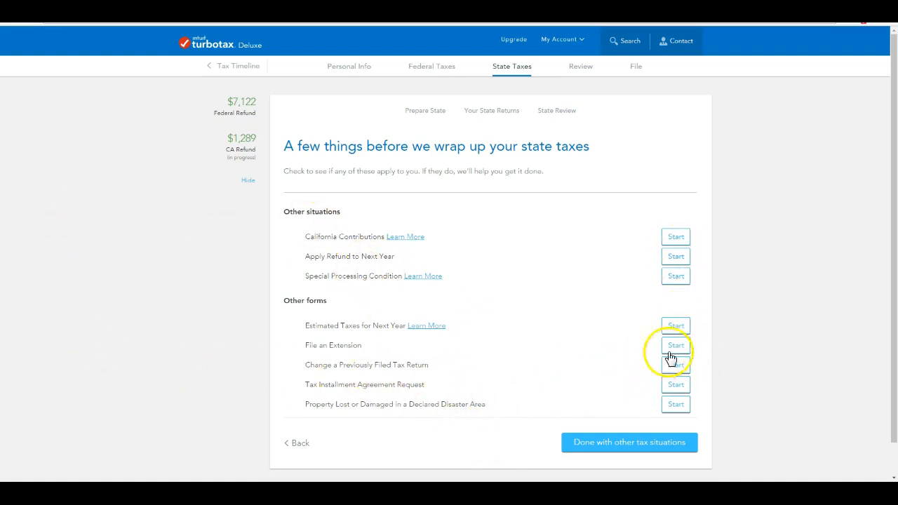
pyautogui.click(625, 442)
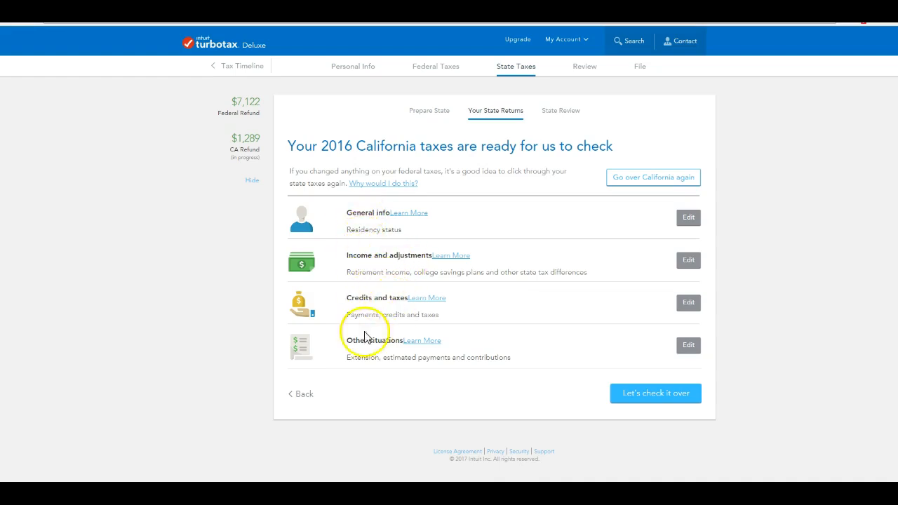
pyautogui.click(658, 401)
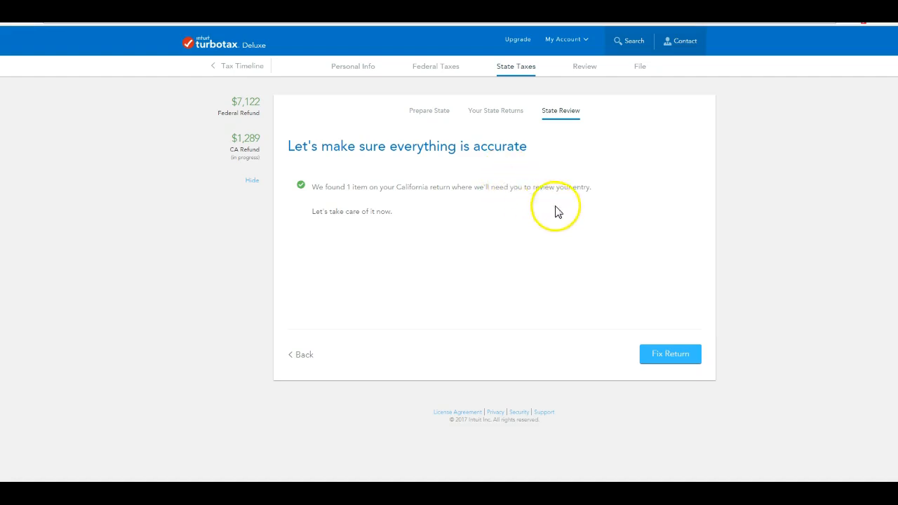
# Open the flagged Form 3506 entry, submit the care-provided state, and rerun the error check.
pyautogui.click(671, 356)
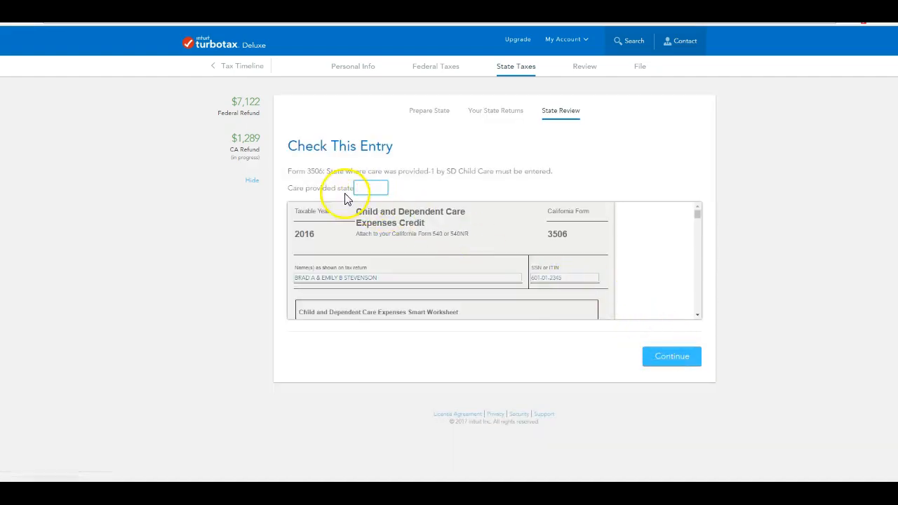
pyautogui.click(672, 357)
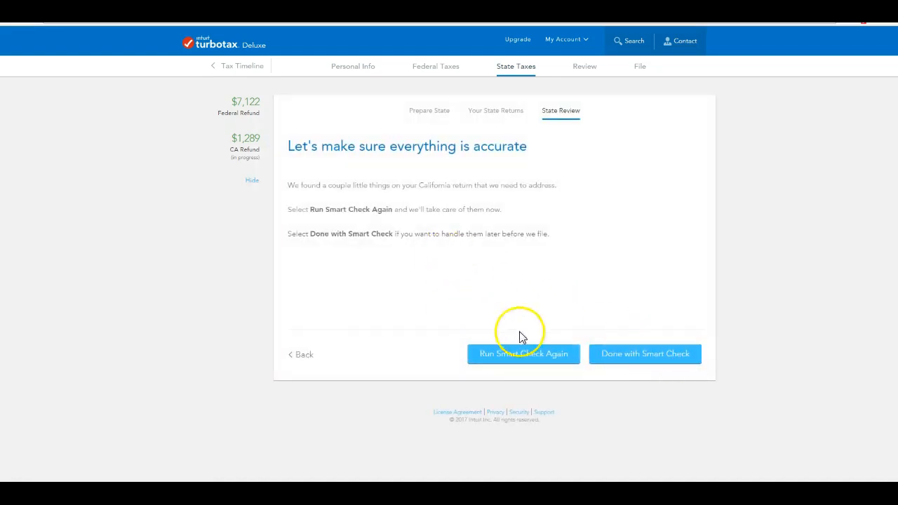
pyautogui.click(563, 354)
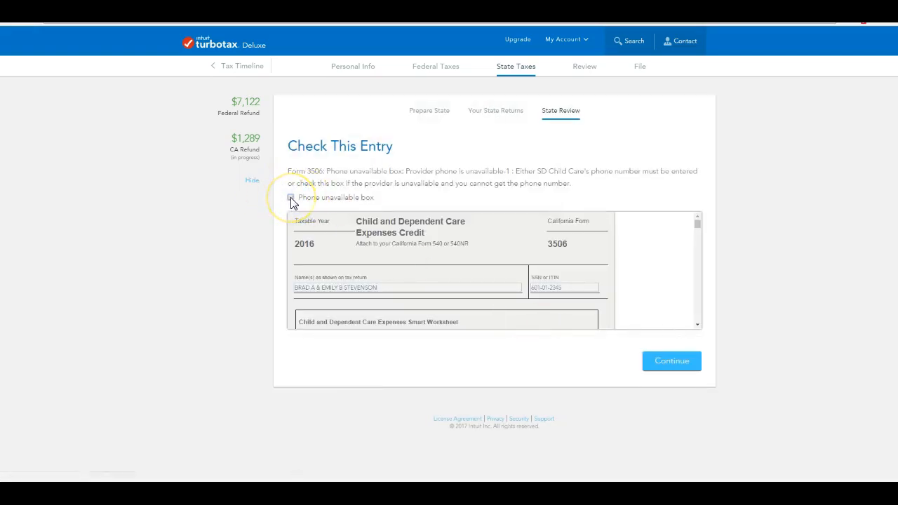
# Enter the provider's phone number, ZIP code, San Diego city and street address.
pyautogui.click(667, 360)
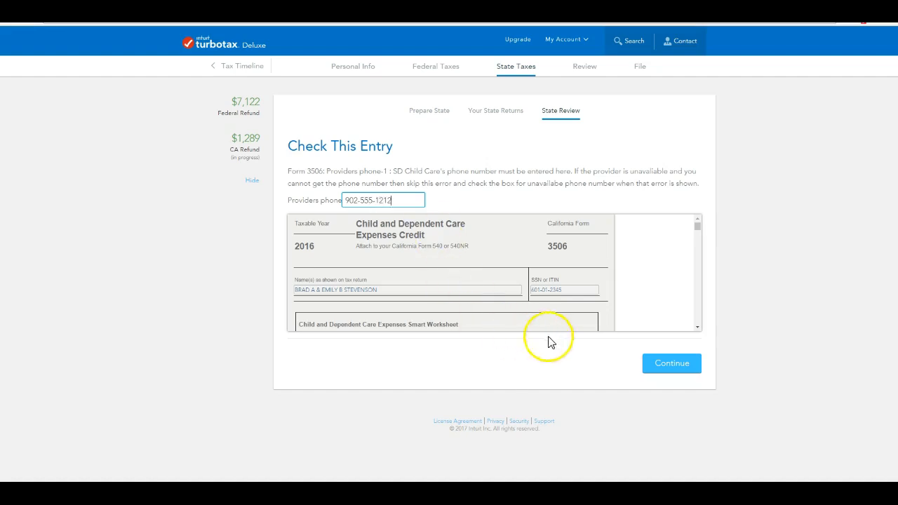
pyautogui.click(670, 359)
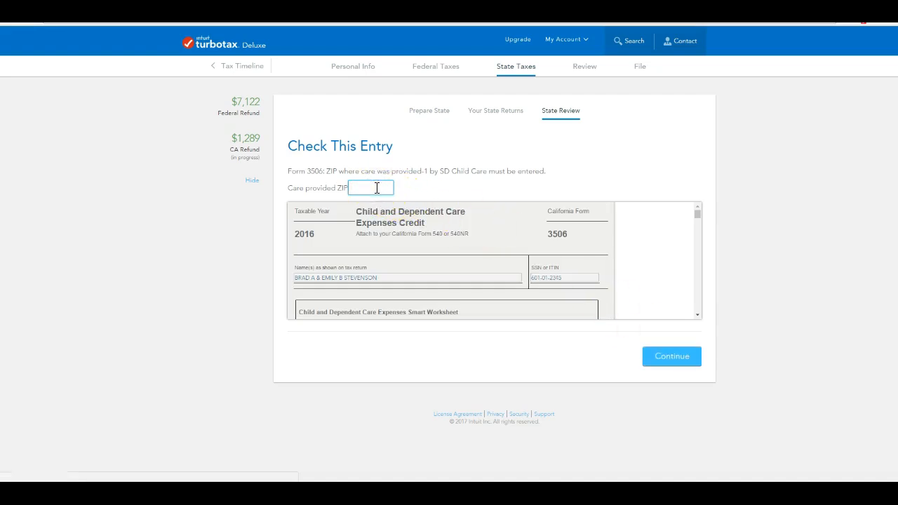
pyautogui.click(678, 359)
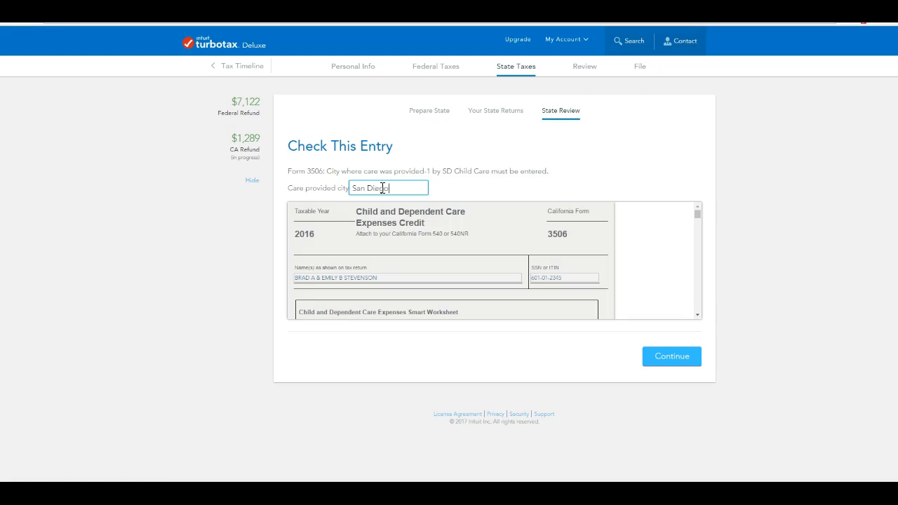
pyautogui.click(684, 359)
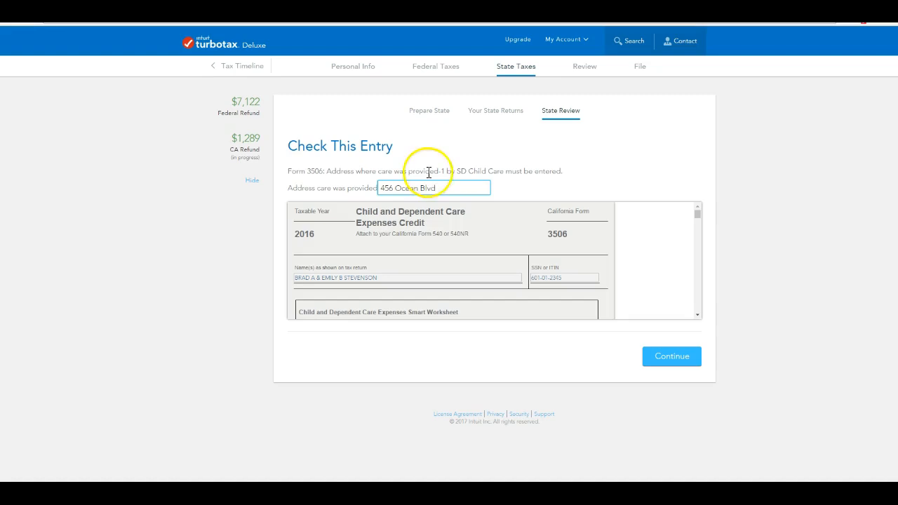
pyautogui.click(673, 357)
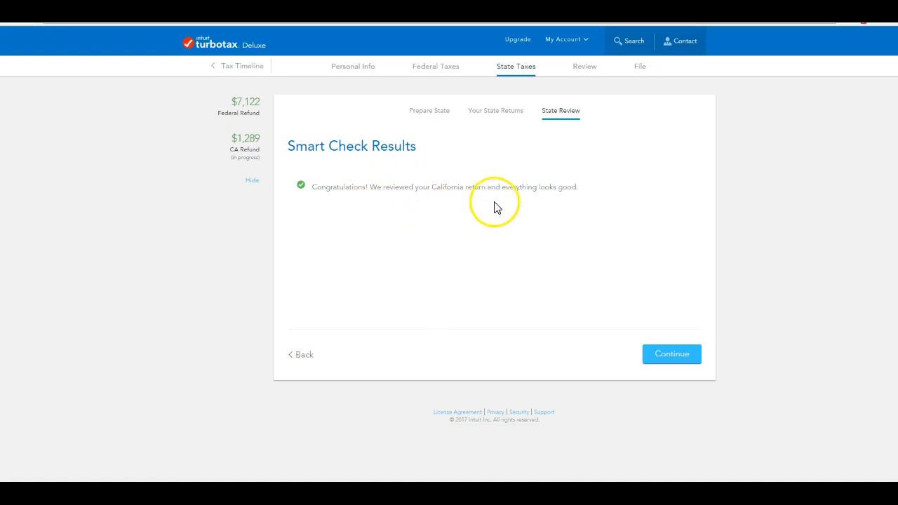
# Choose to file federal and state returns together and mark the California return done.
pyautogui.click(673, 355)
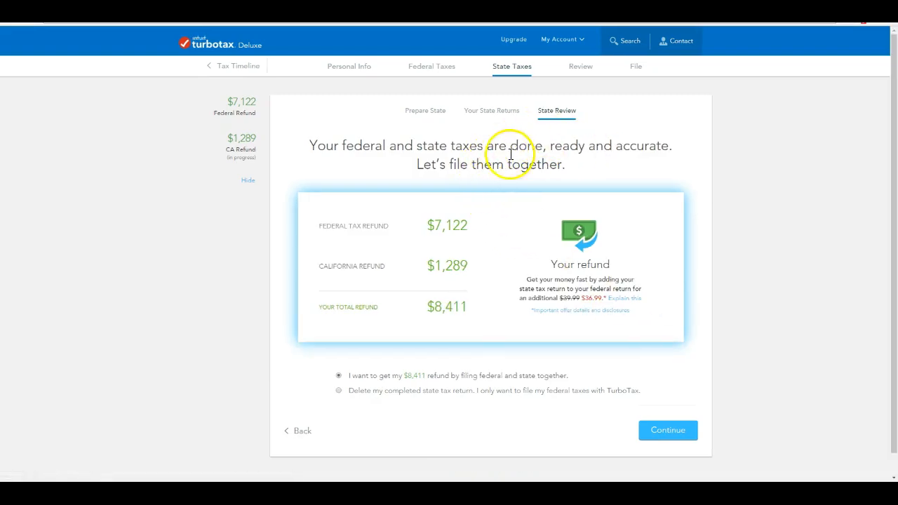
pyautogui.click(677, 434)
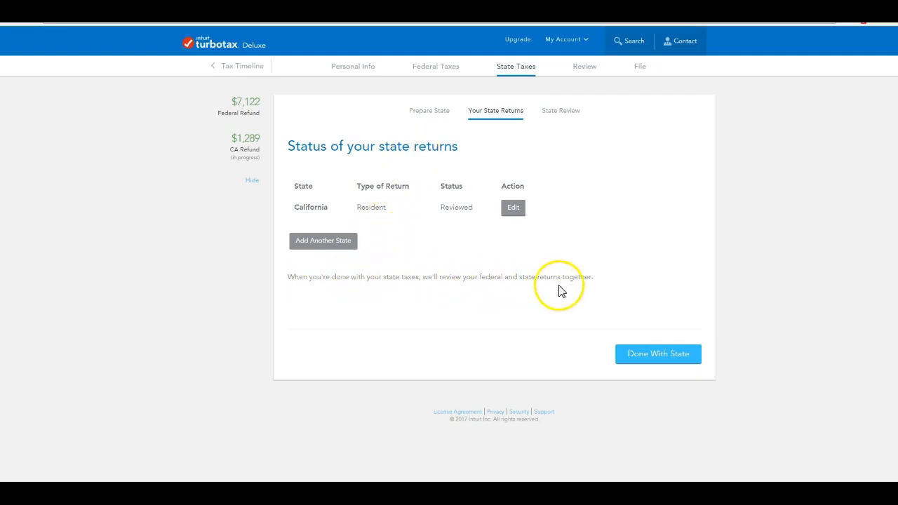
pyautogui.click(649, 357)
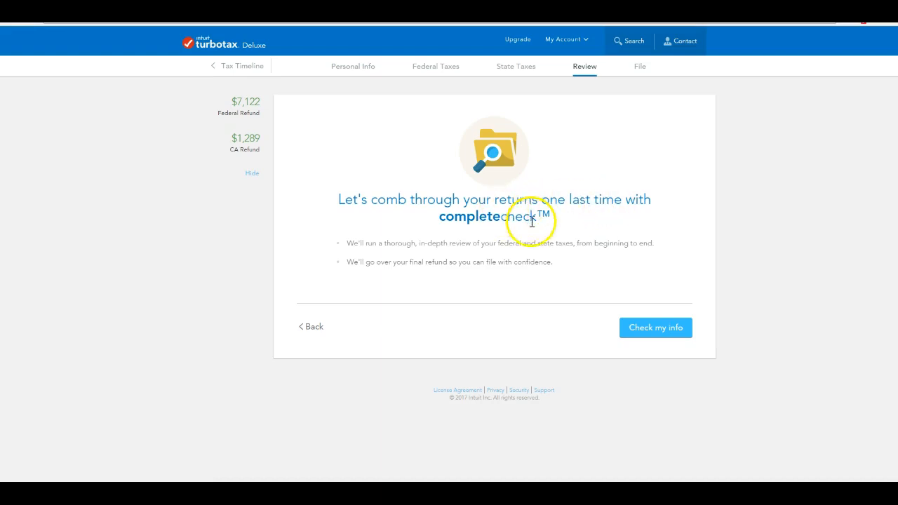
# Run CompleteCheck and accept the final numbers: $7,122 federal and $1,289 California refunds.
pyautogui.click(681, 331)
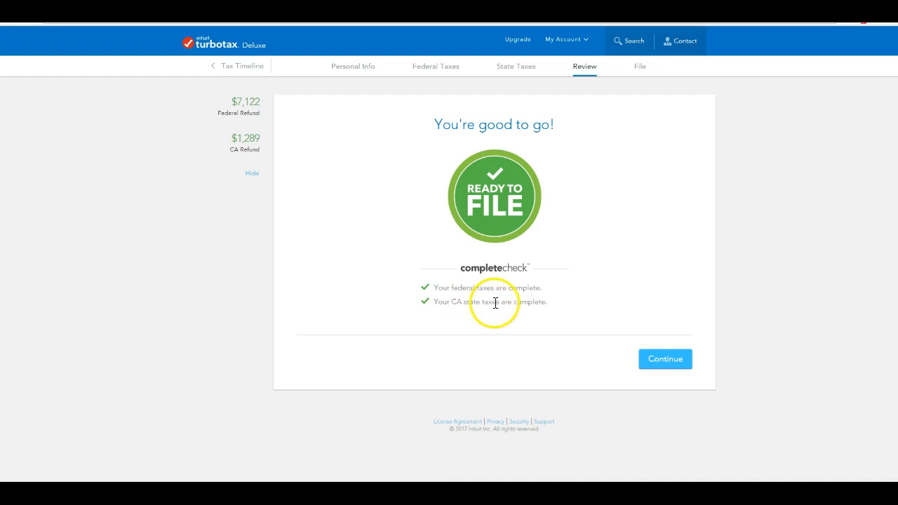
pyautogui.click(664, 359)
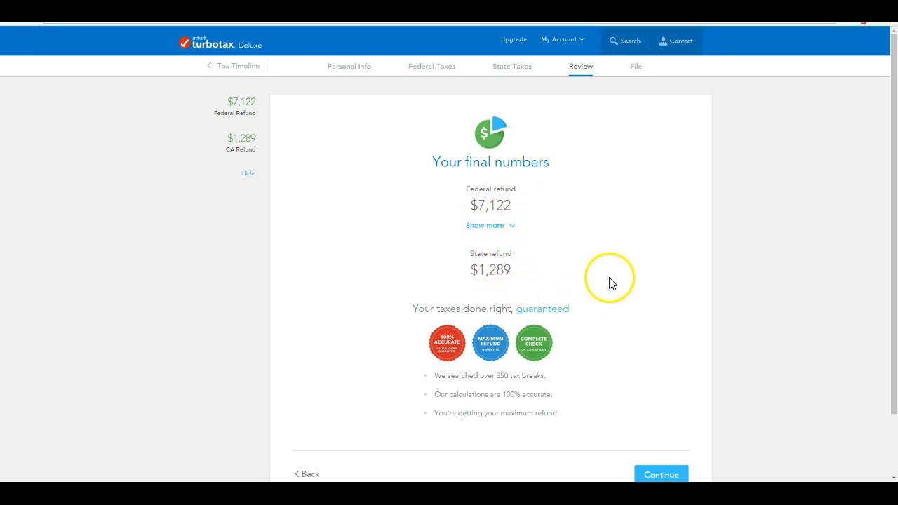
pyautogui.scroll(-2, 611, 282)
pyautogui.click(672, 402)
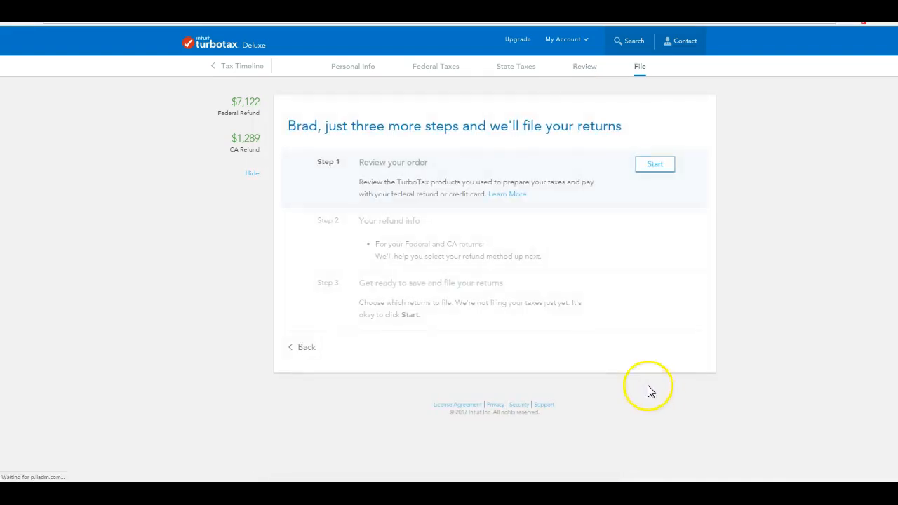
# Open the order review and look over the three items totalling 116.97.
pyautogui.click(654, 165)
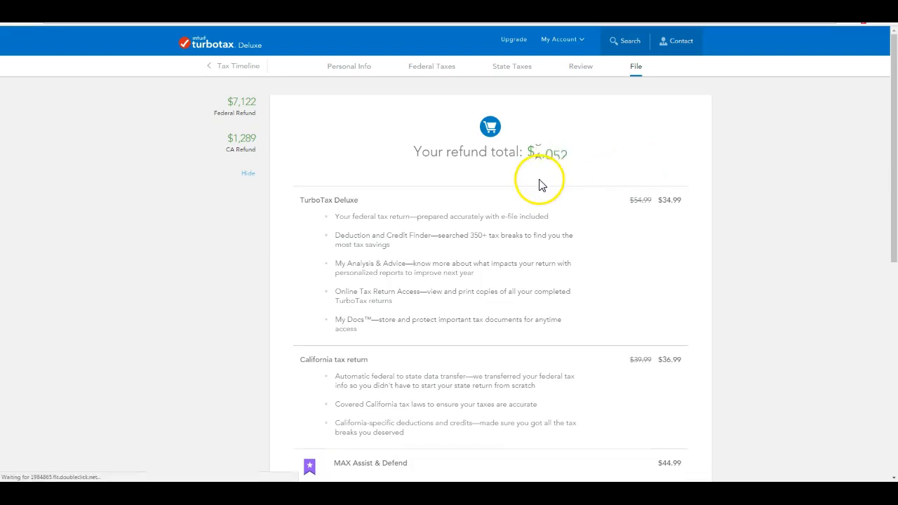
pyautogui.scroll(-2, 539, 185)
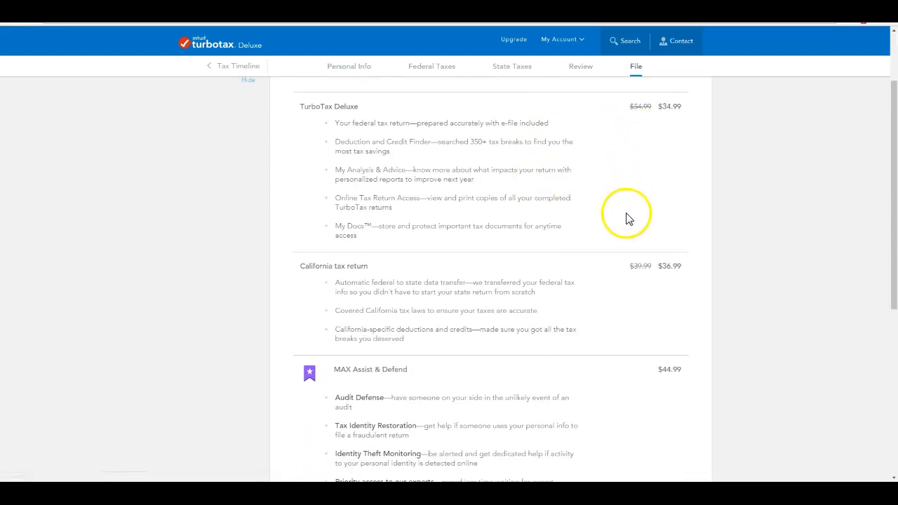
pyautogui.scroll(-5, 626, 219)
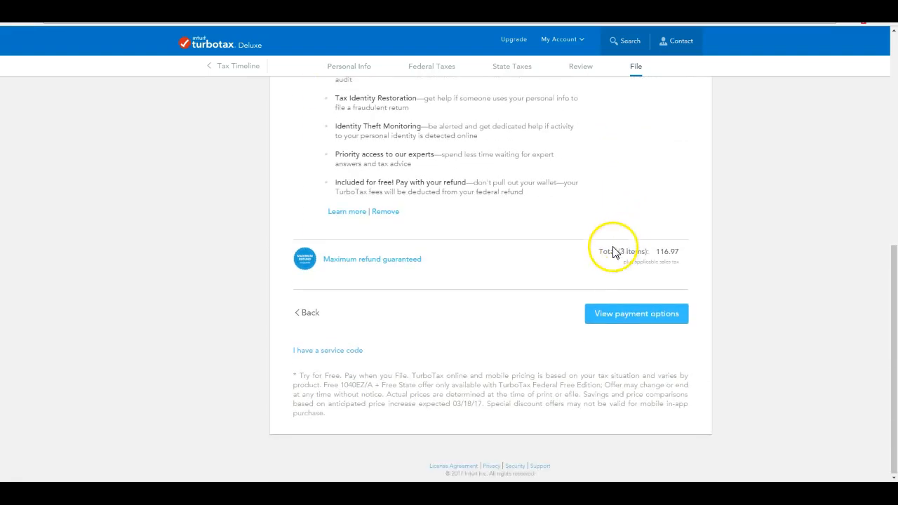
pyautogui.scroll(3, 634, 128)
pyautogui.scroll(-3, 633, 129)
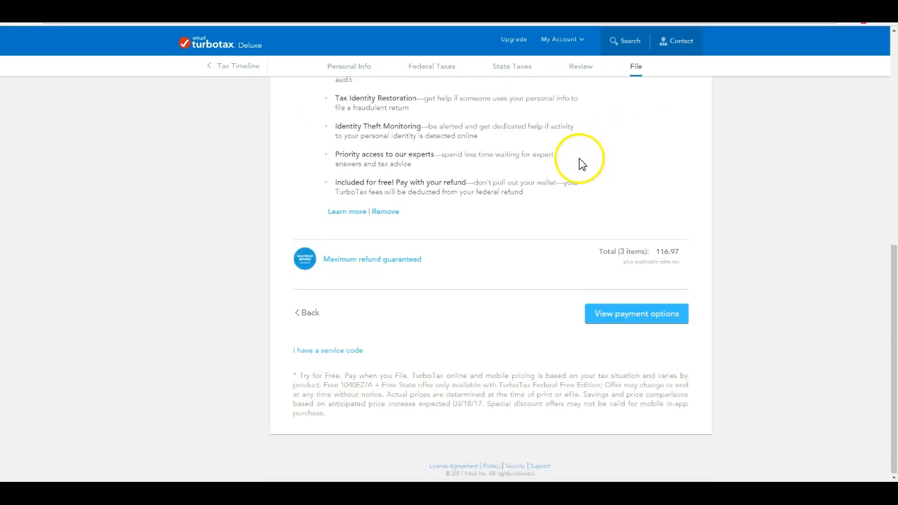
pyautogui.scroll(4, 569, 184)
pyautogui.scroll(2, 569, 186)
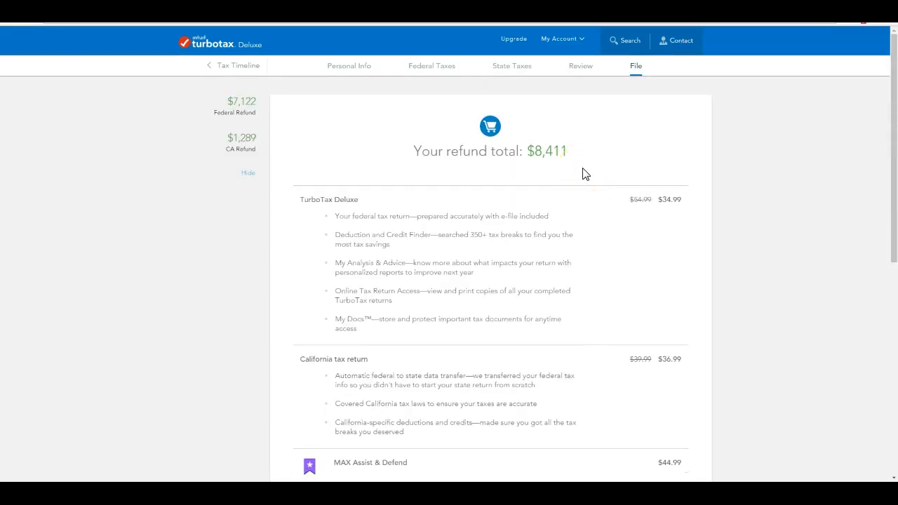
pyautogui.scroll(-6, 585, 174)
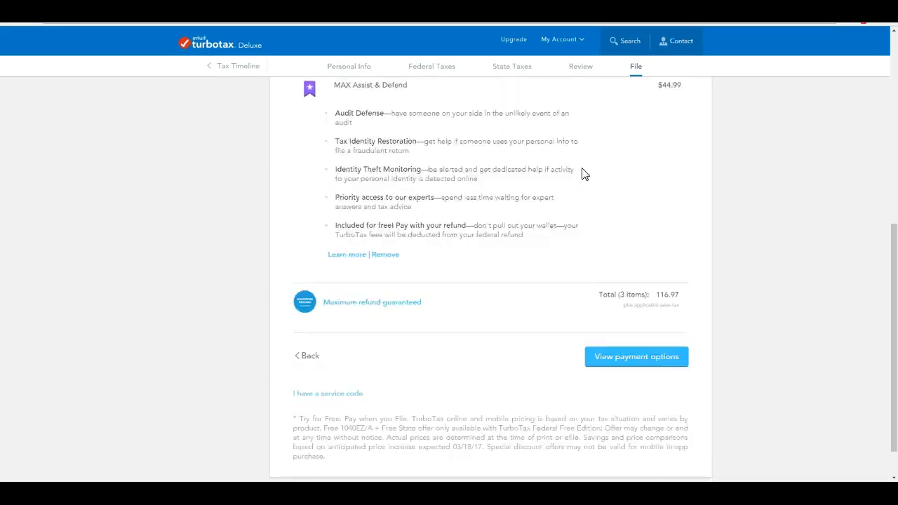
# Try the service code option, then return to the order summary without entering a code.
pyautogui.click(319, 350)
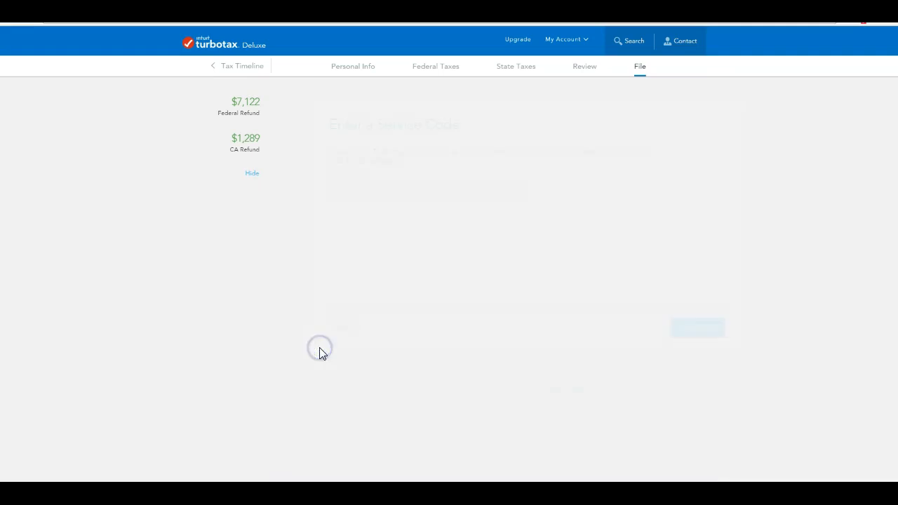
pyautogui.click(359, 191)
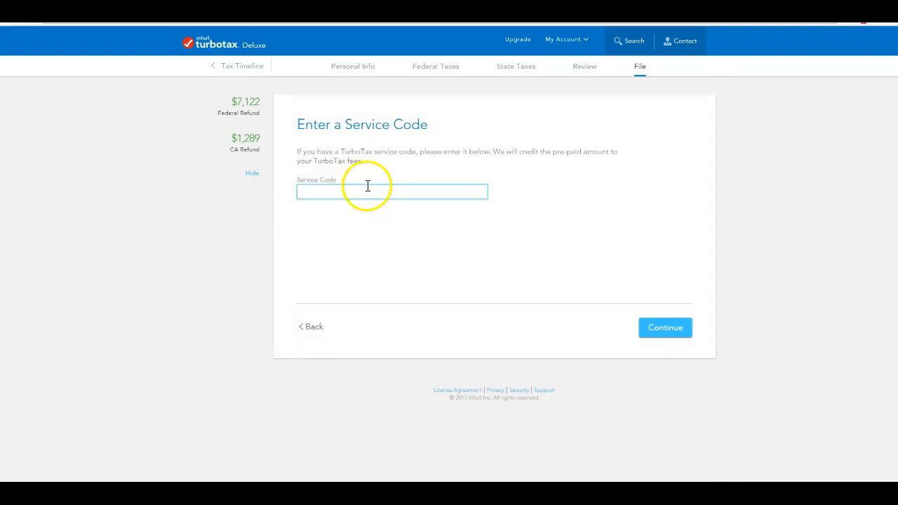
pyautogui.click(312, 327)
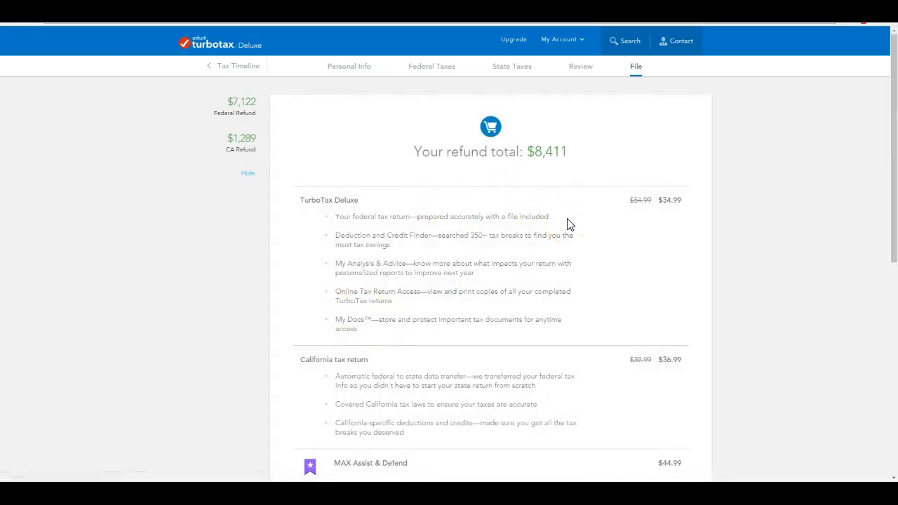
# Request payment options, which reports a missing phone number, then reopen the order and retry.
pyautogui.scroll(-5, 568, 224)
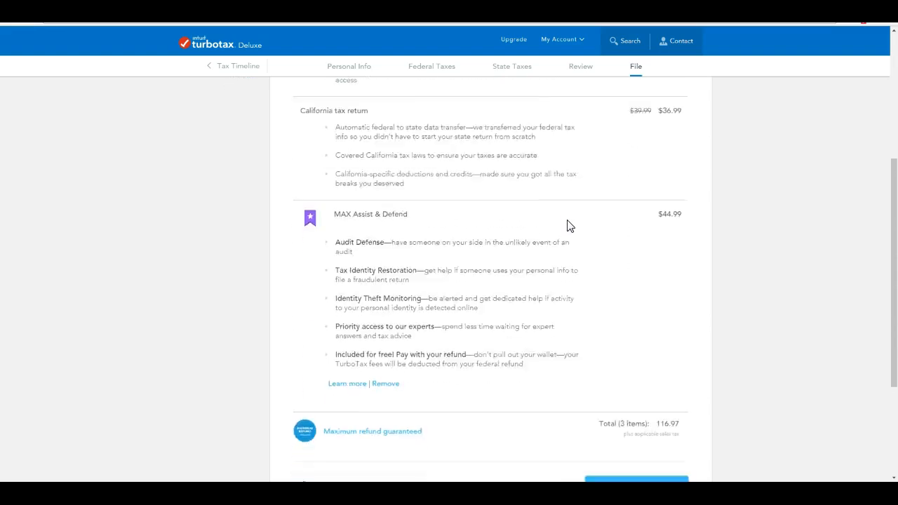
pyautogui.scroll(-1, 568, 225)
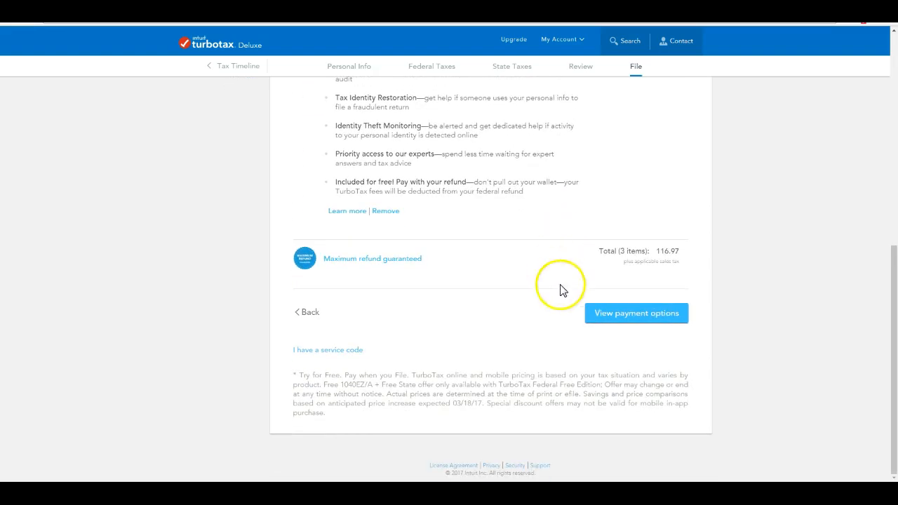
pyautogui.click(626, 313)
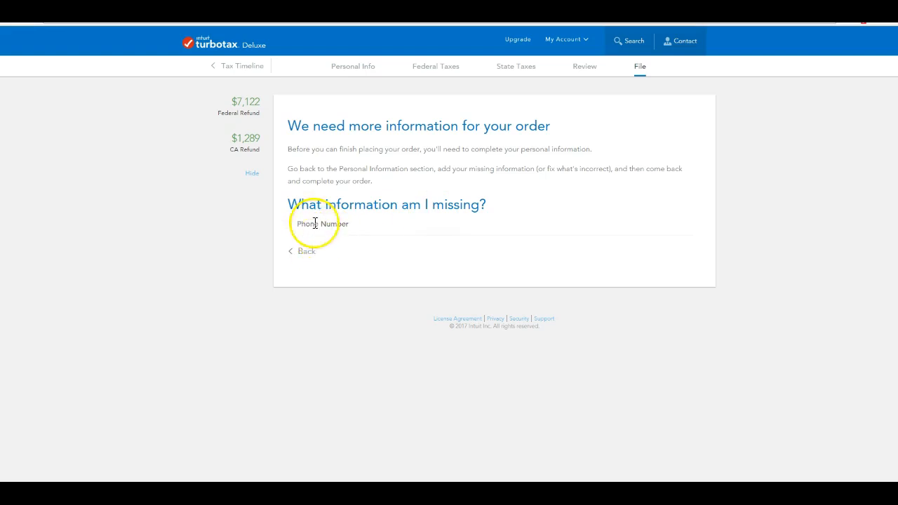
pyautogui.click(311, 256)
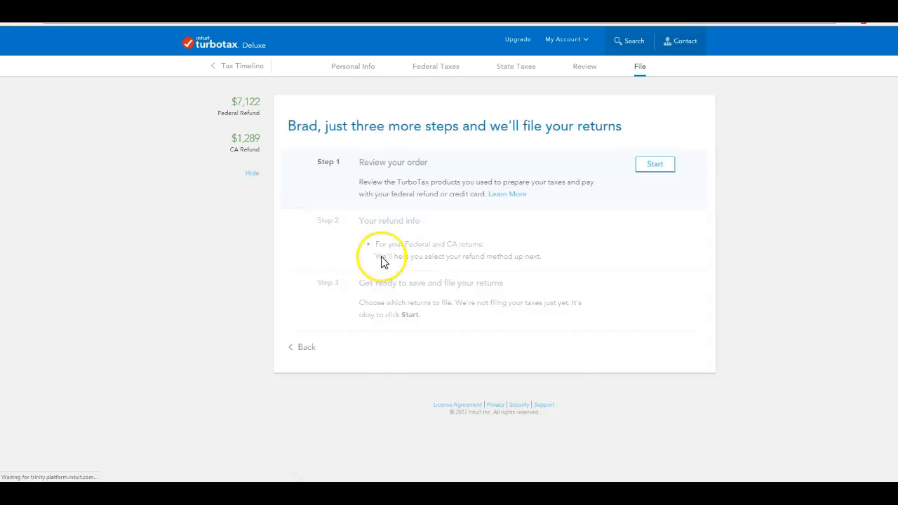
pyautogui.click(652, 166)
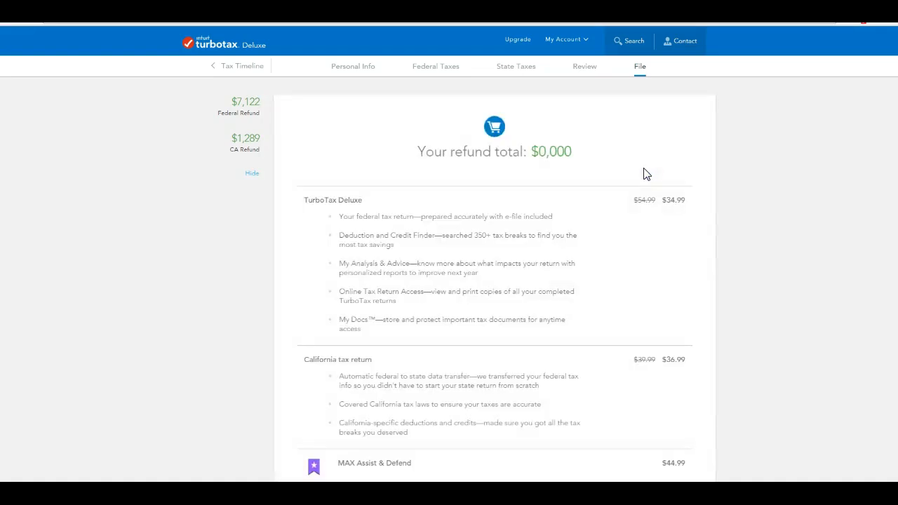
pyautogui.scroll(-5, 642, 179)
pyautogui.scroll(-3, 639, 188)
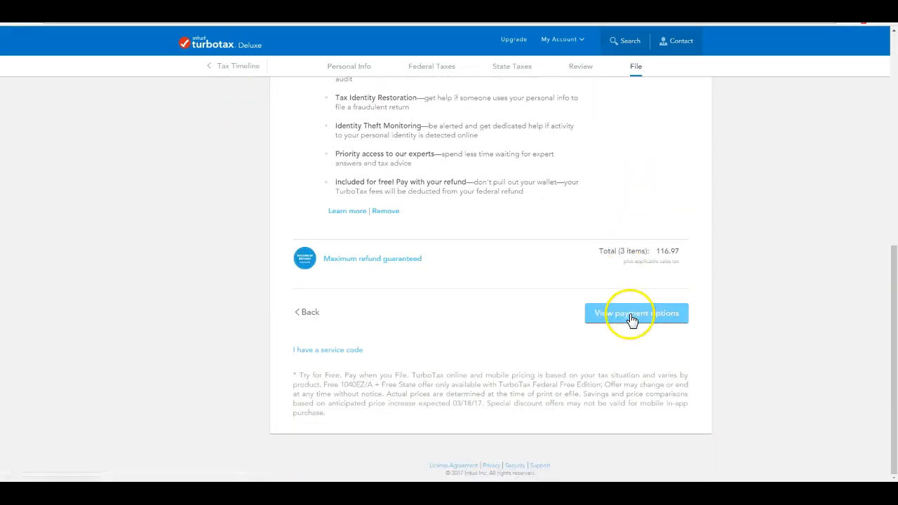
pyautogui.click(627, 313)
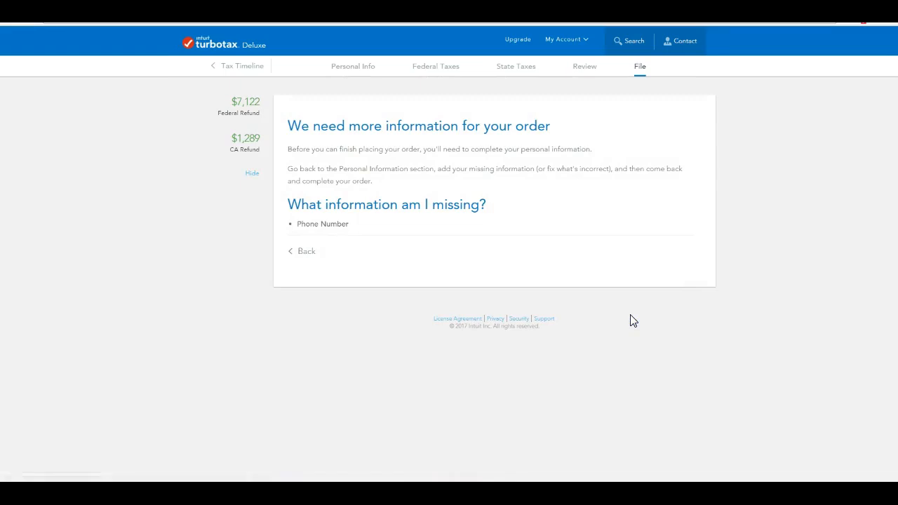
# Review the primary filer's details in the Personal info section and continue.
pyautogui.click(343, 68)
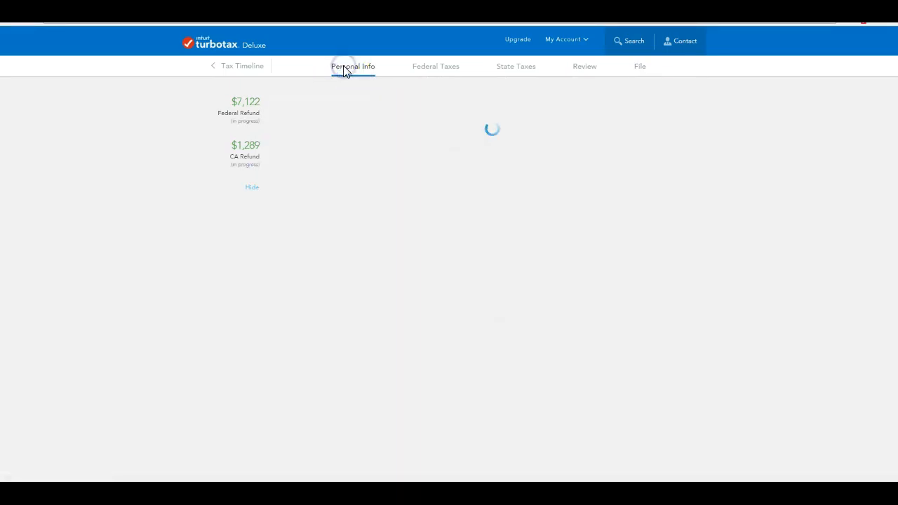
pyautogui.scroll(-2, 413, 155)
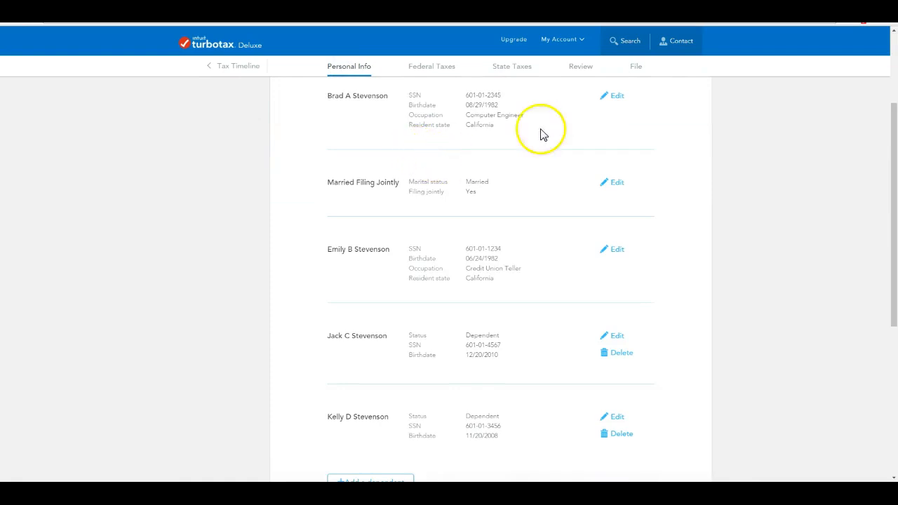
pyautogui.click(616, 98)
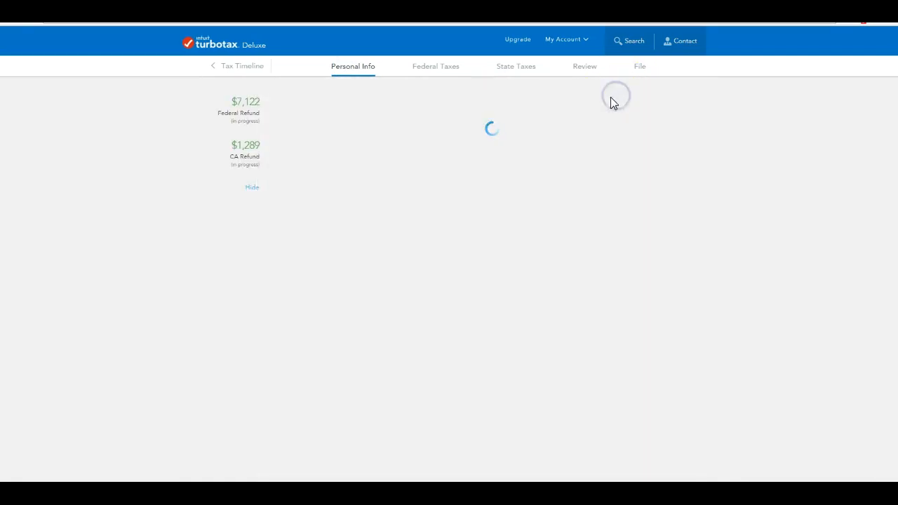
pyautogui.scroll(-1, 550, 157)
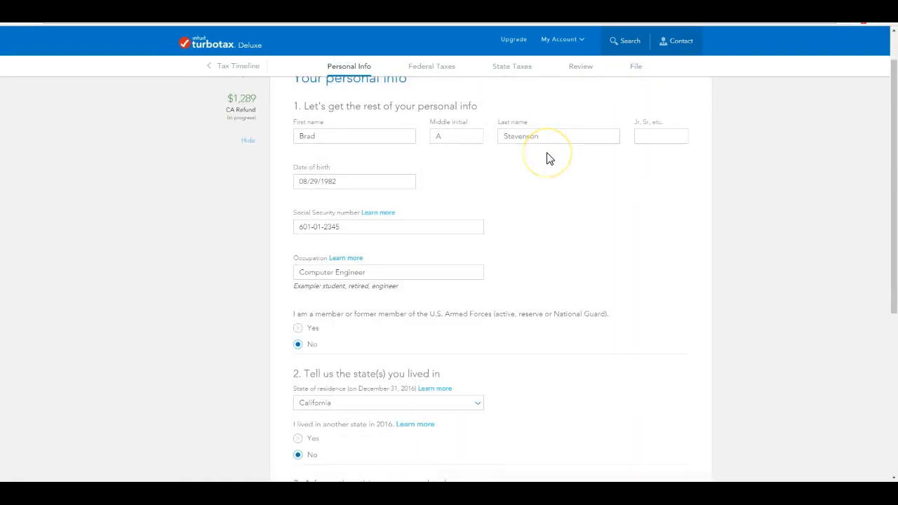
pyautogui.scroll(-1, 549, 157)
pyautogui.scroll(-5, 550, 157)
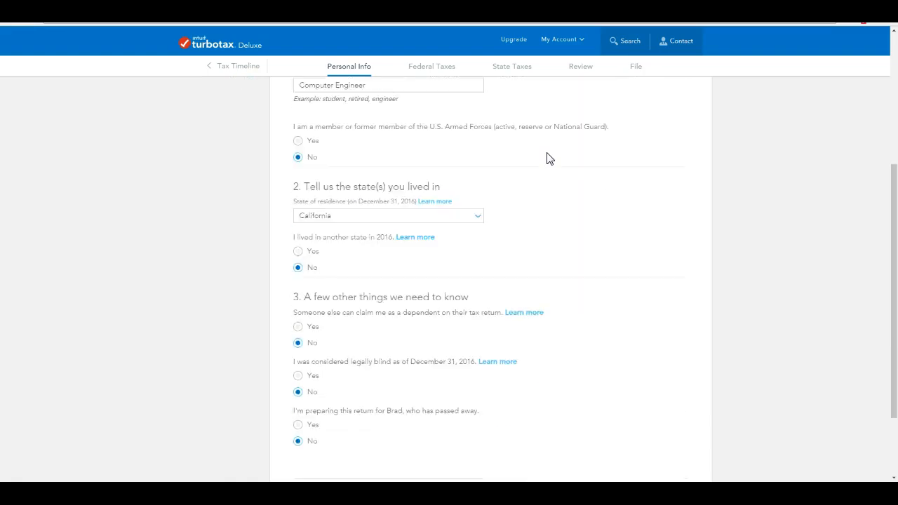
pyautogui.click(502, 121)
pyautogui.click(659, 402)
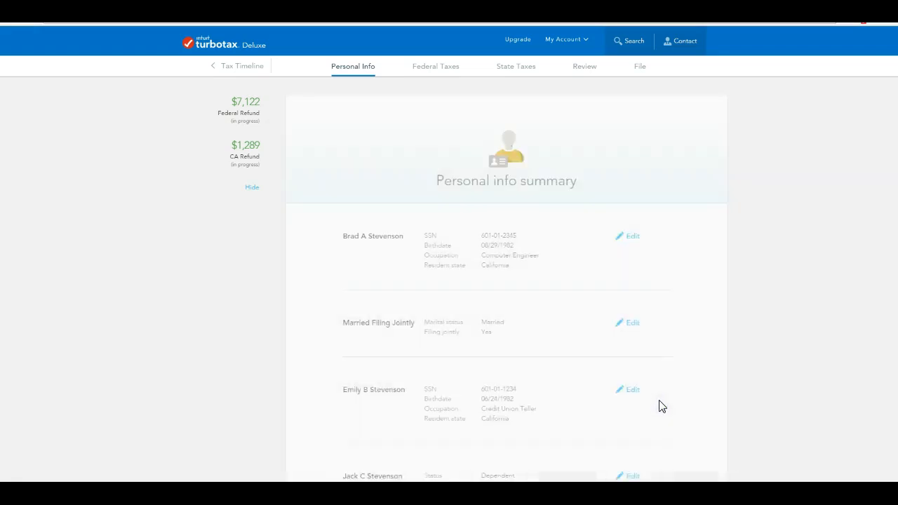
# Add a phone number to the mailing address and continue past the personal info summary.
pyautogui.scroll(-5, 611, 335)
pyautogui.scroll(-2, 609, 334)
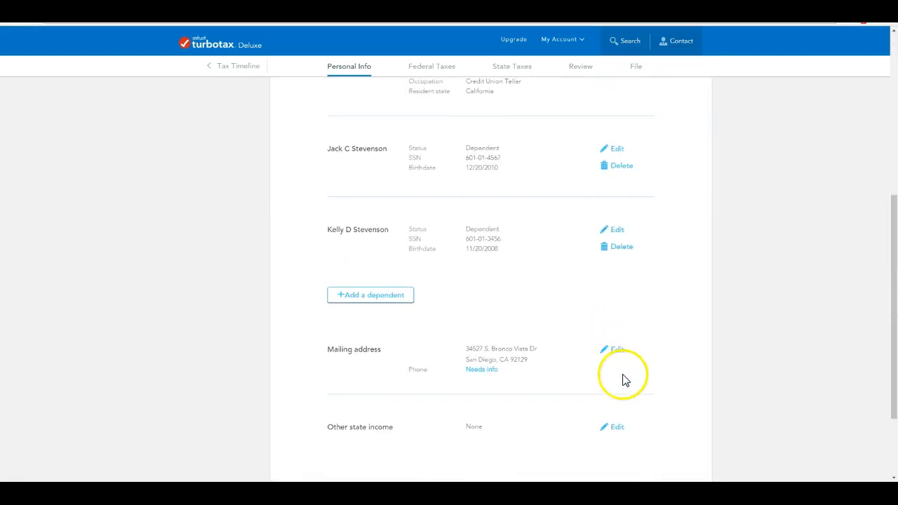
pyautogui.scroll(-3, 613, 344)
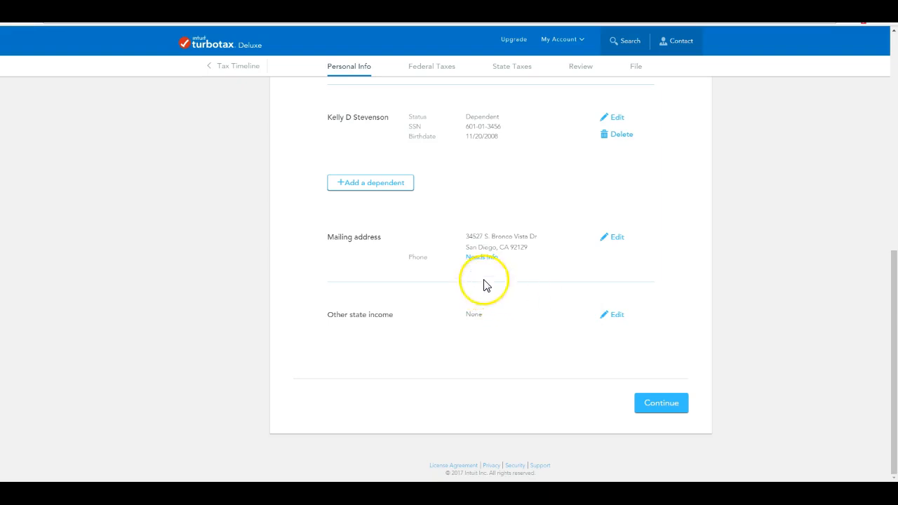
pyautogui.click(616, 237)
pyautogui.click(345, 305)
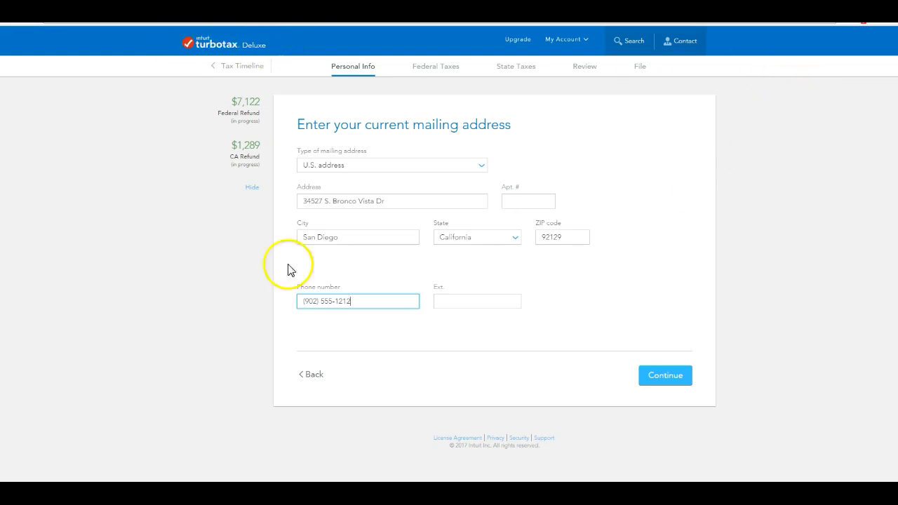
pyautogui.click(661, 376)
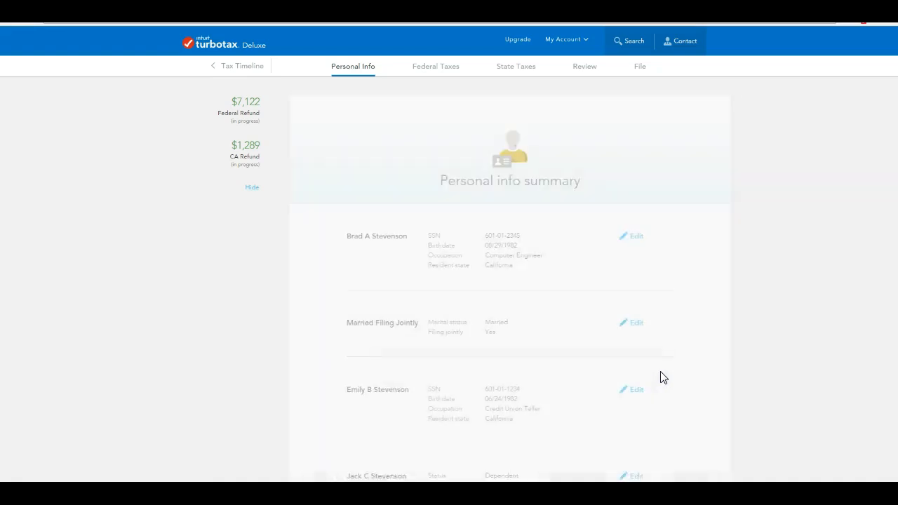
pyautogui.scroll(-4, 742, 267)
pyautogui.scroll(-2, 740, 288)
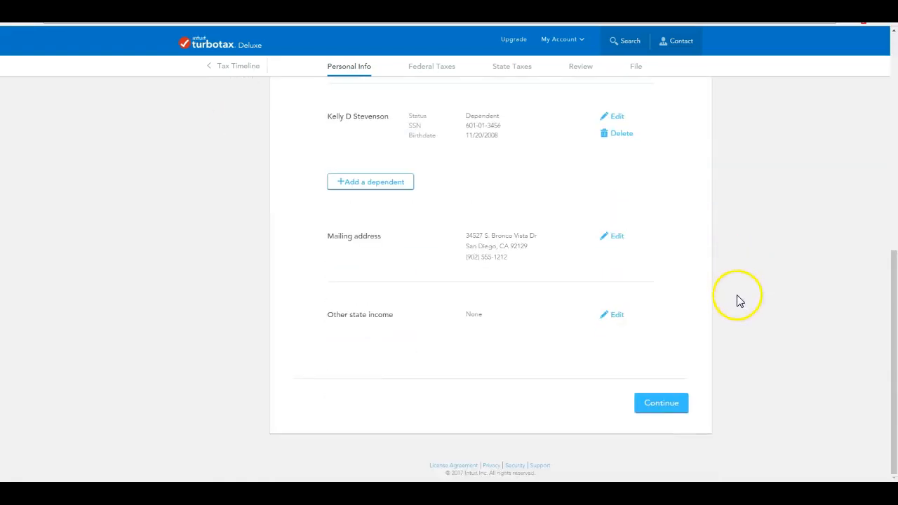
pyautogui.click(665, 410)
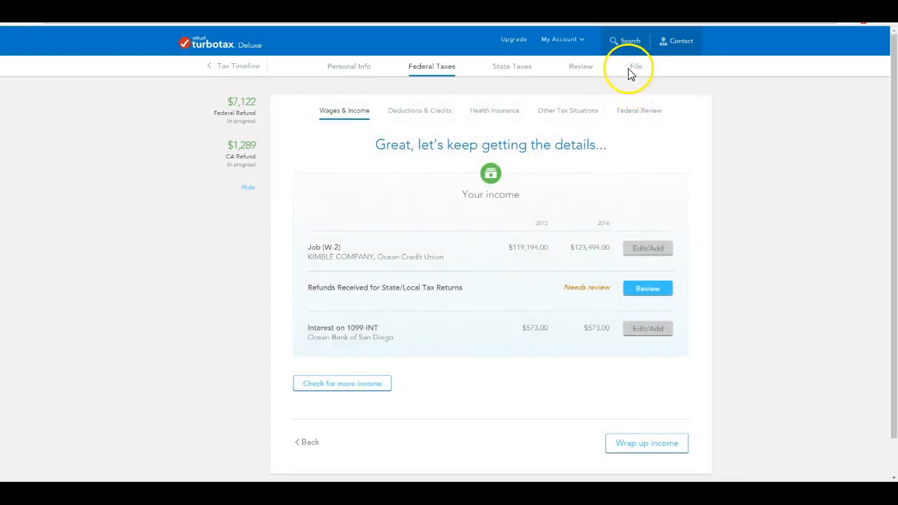
# From the File section, review the TurboTax order pricing and bring up the payment options.
pyautogui.click(633, 70)
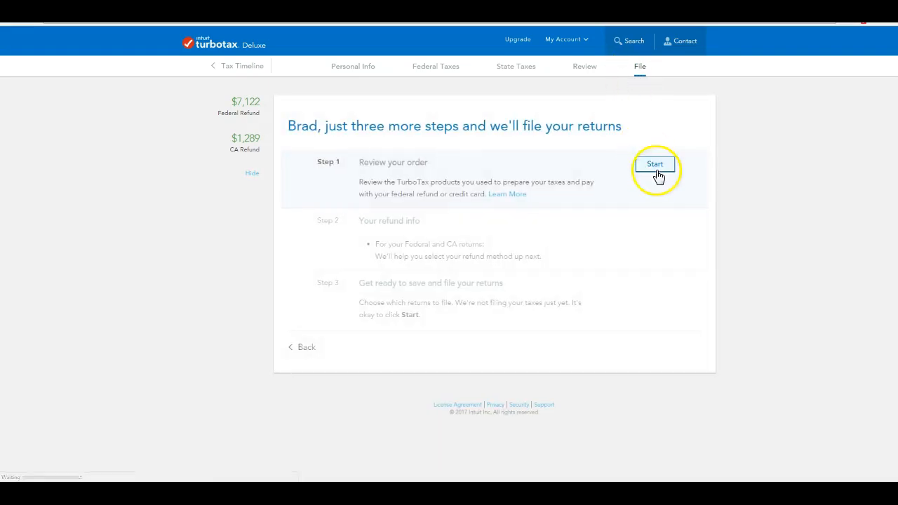
pyautogui.click(655, 166)
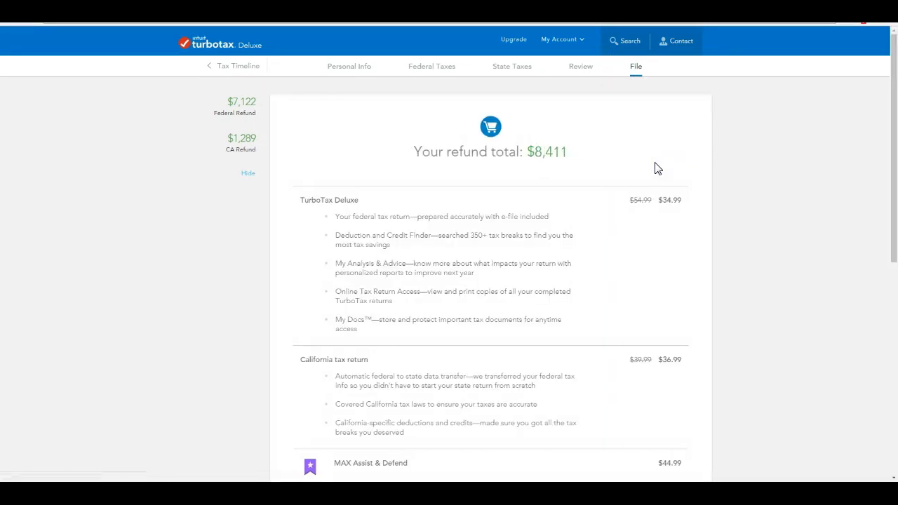
pyautogui.scroll(-6, 651, 172)
pyautogui.click(620, 316)
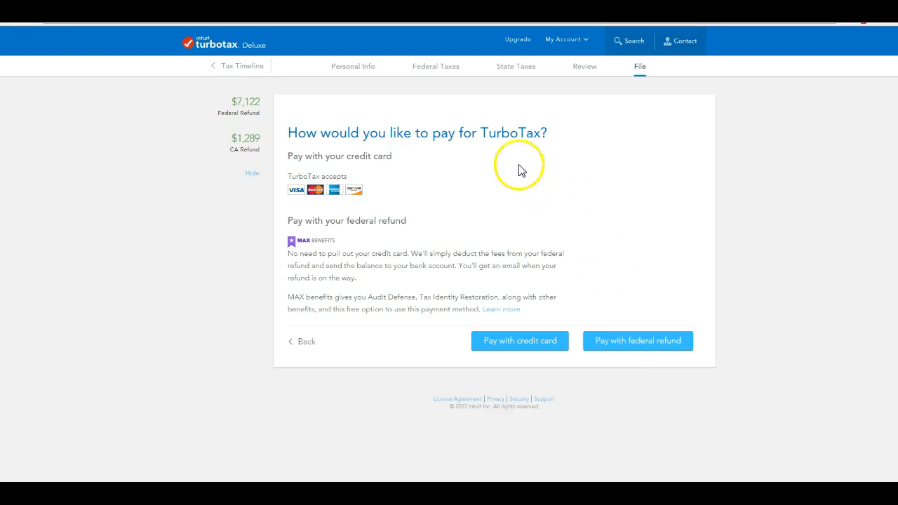
# Choose to pay by credit card and enter the cardholder's name and street address.
pyautogui.click(512, 342)
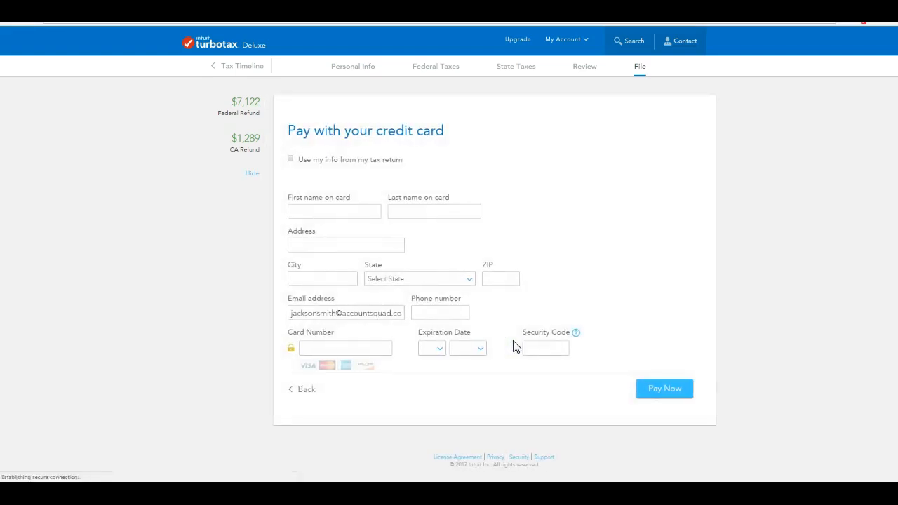
pyautogui.click(315, 210)
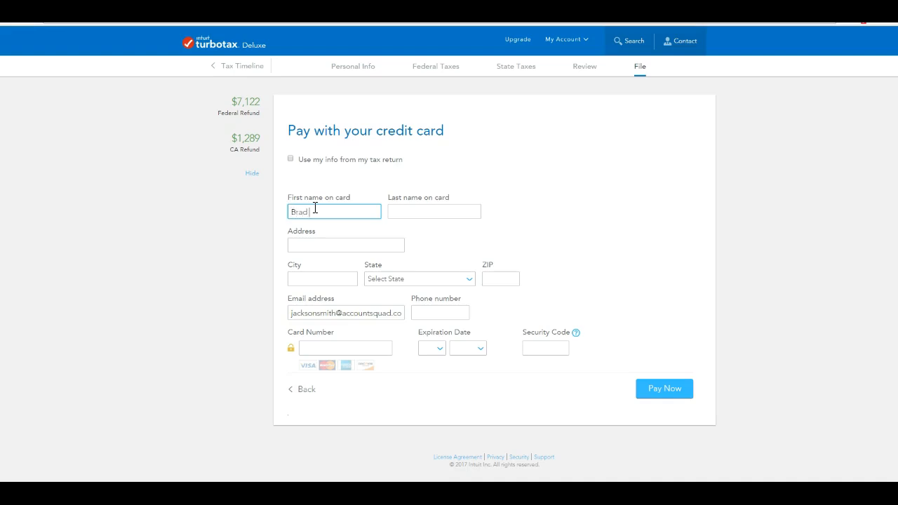
pyautogui.write('tevenson')
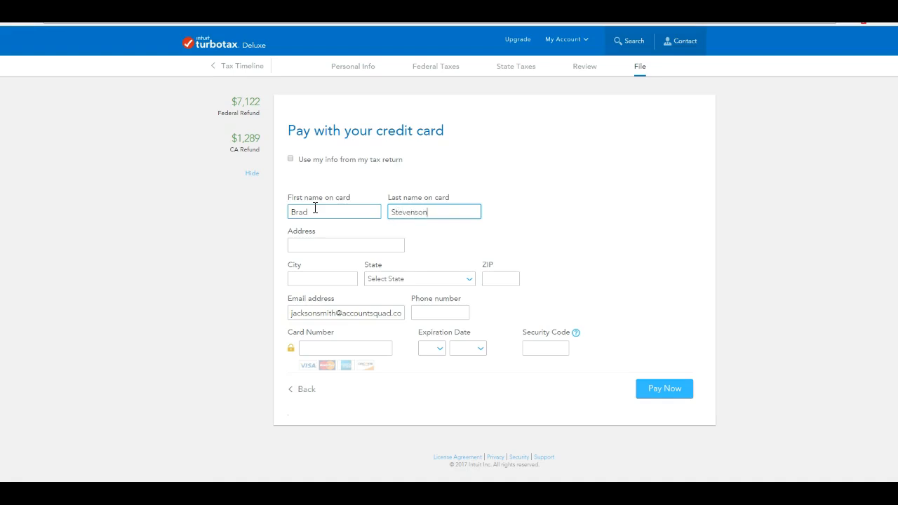
pyautogui.press('Tab')
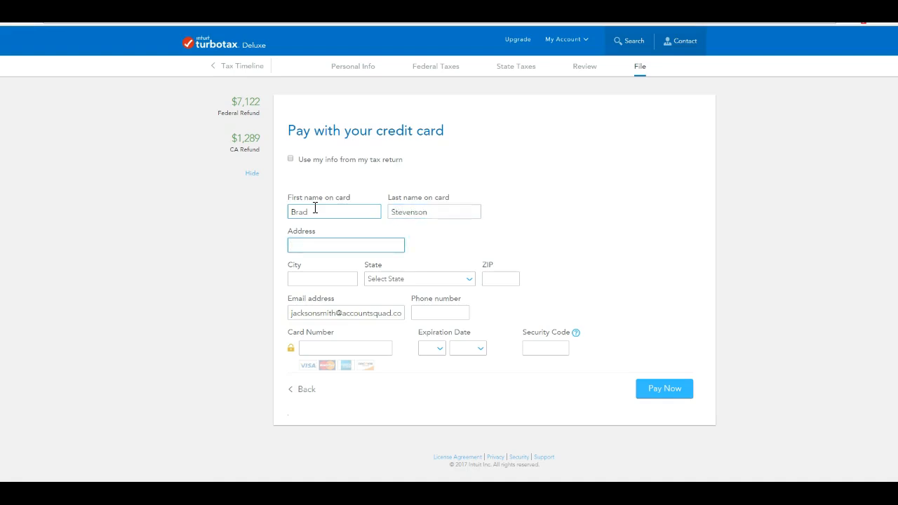
# Fill in the billing city, select California as the state, and enter the ZIP code.
pyautogui.click(329, 281)
pyautogui.write('Sandiego')
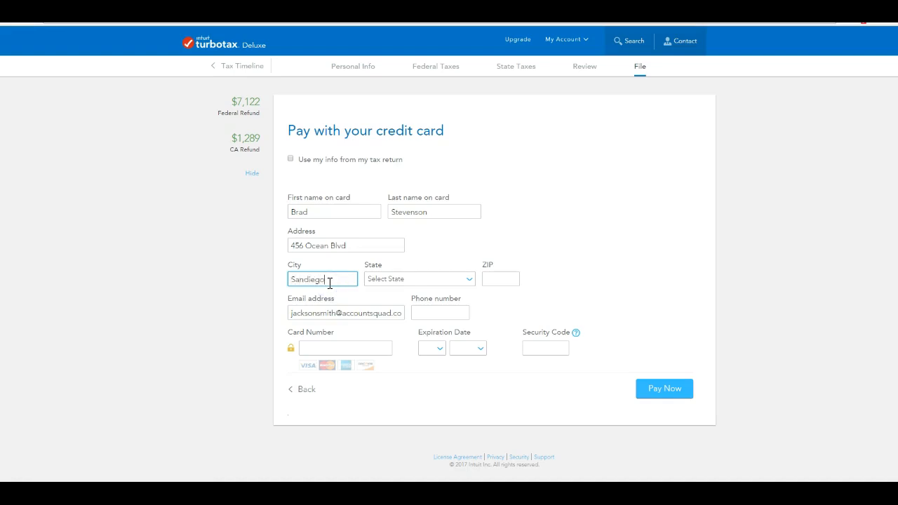
pyautogui.click(303, 280)
pyautogui.click(469, 278)
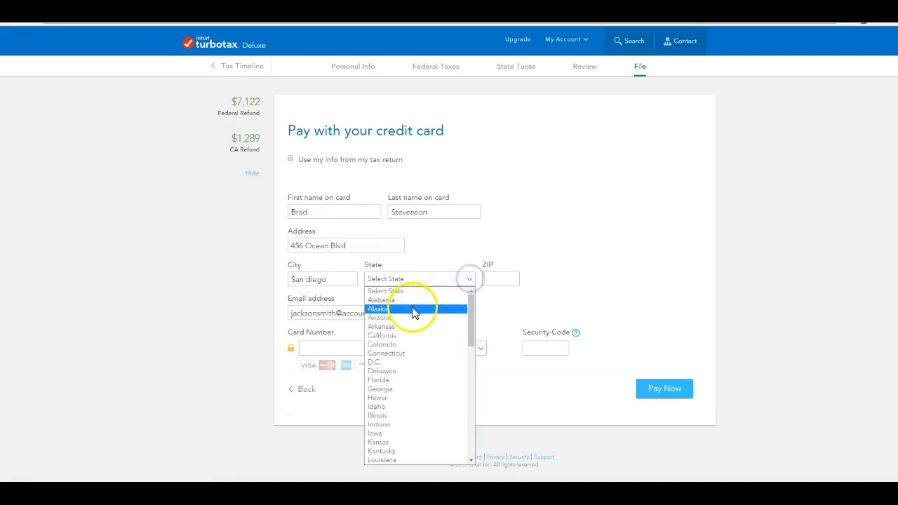
pyautogui.click(407, 335)
pyautogui.click(501, 280)
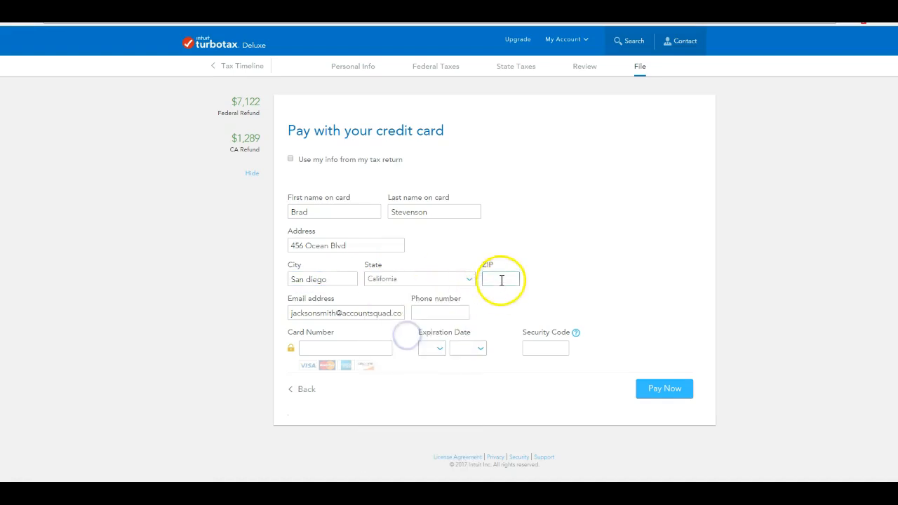
pyautogui.write('90210')
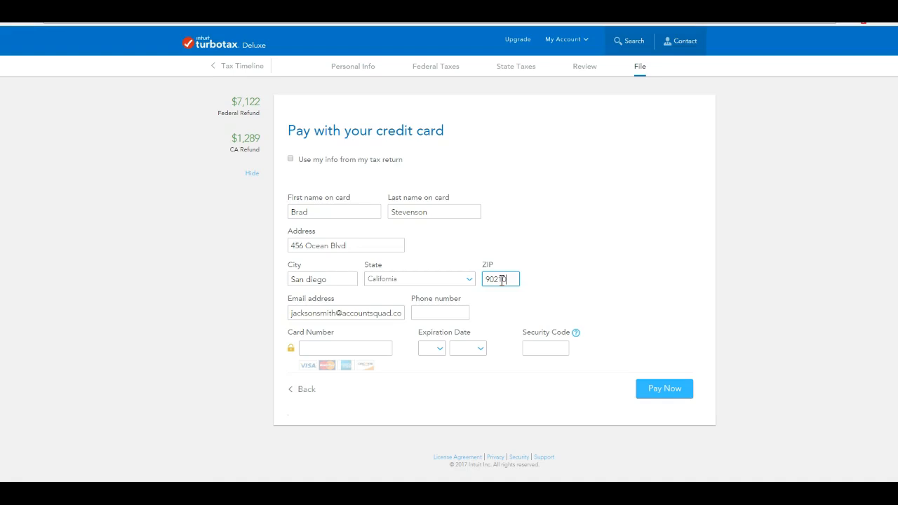
# Enter the cardholder's phone number, correcting the mistyped area code and digits.
pyautogui.tripleClick(353, 314)
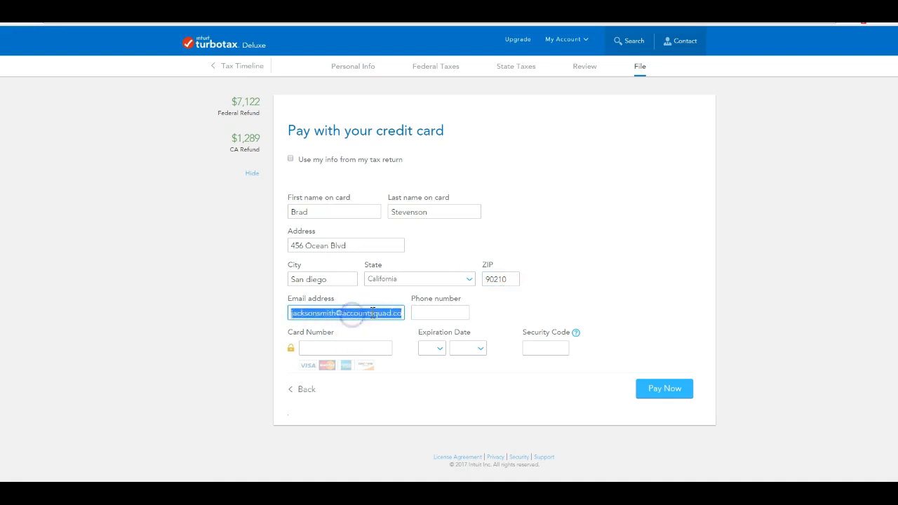
pyautogui.click(440, 312)
pyautogui.write('902')
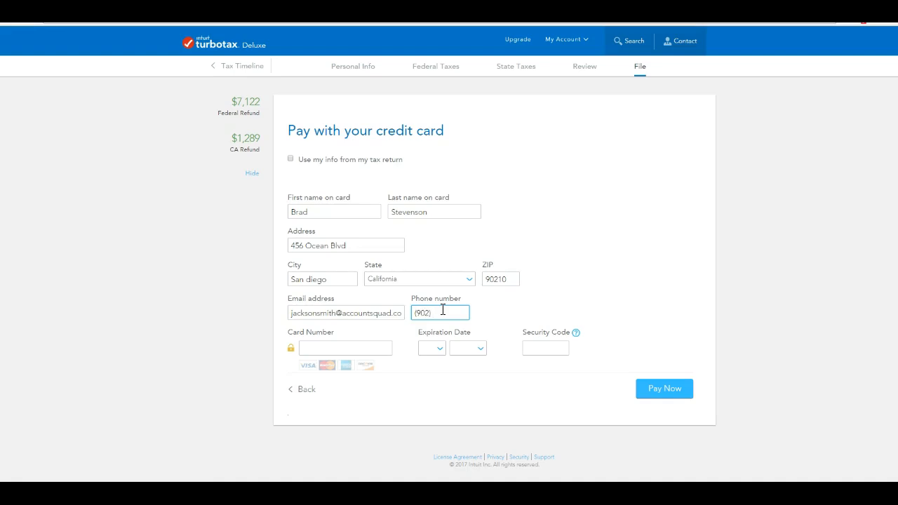
pyautogui.press('BackSpace')
pyautogui.press('BackSpace')
pyautogui.press('BackSpace')
pyautogui.press('BackSpace')
# Finish the phone number and enter the card number, replacing the placeholder digits.
pyautogui.write('7')
pyautogui.click(336, 348)
pyautogui.write('11111')
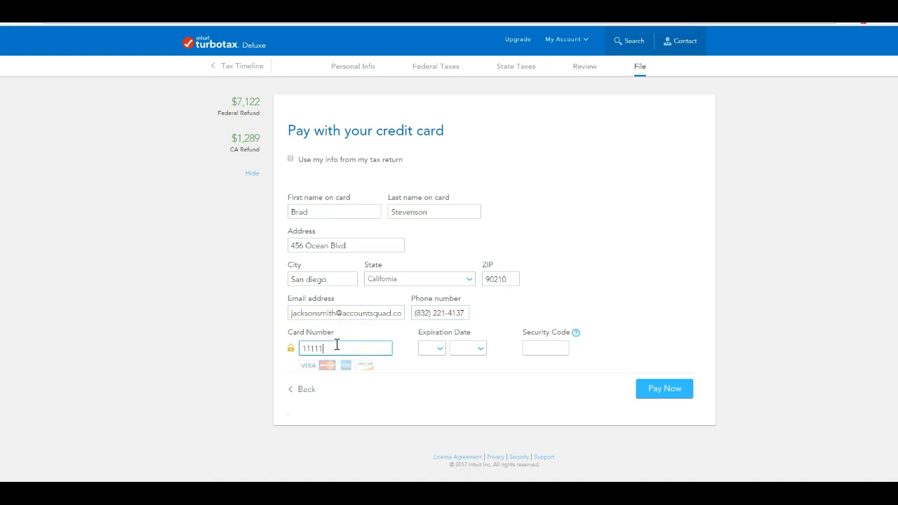
pyautogui.write('1111111')
pyautogui.click(437, 348)
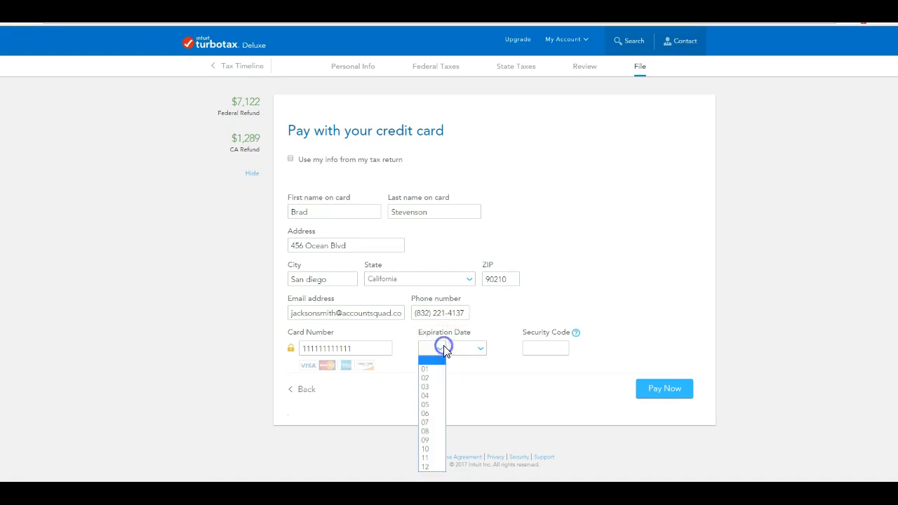
pyautogui.moveTo(372, 353); pyautogui.dragTo(281, 347)
pyautogui.press('BackSpace')
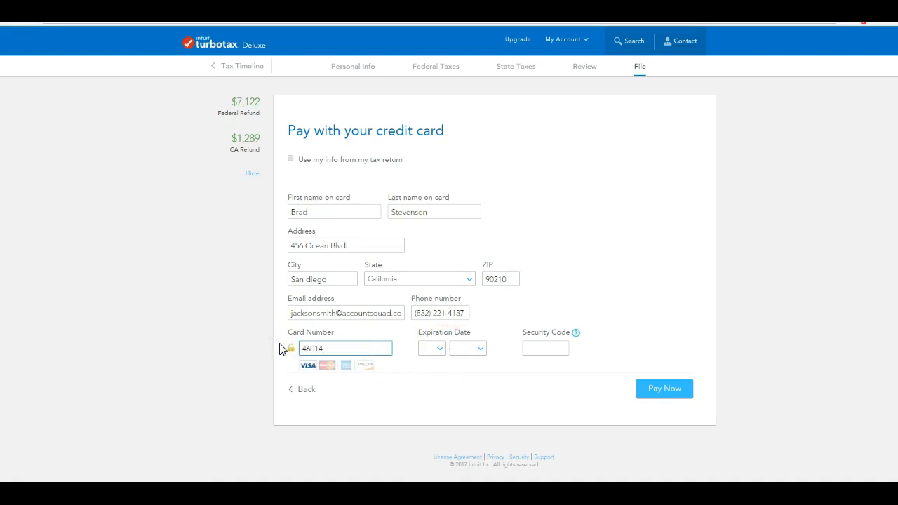
pyautogui.click(302, 407)
# Select the card's expiration month and year and enter its security code.
pyautogui.click(444, 350)
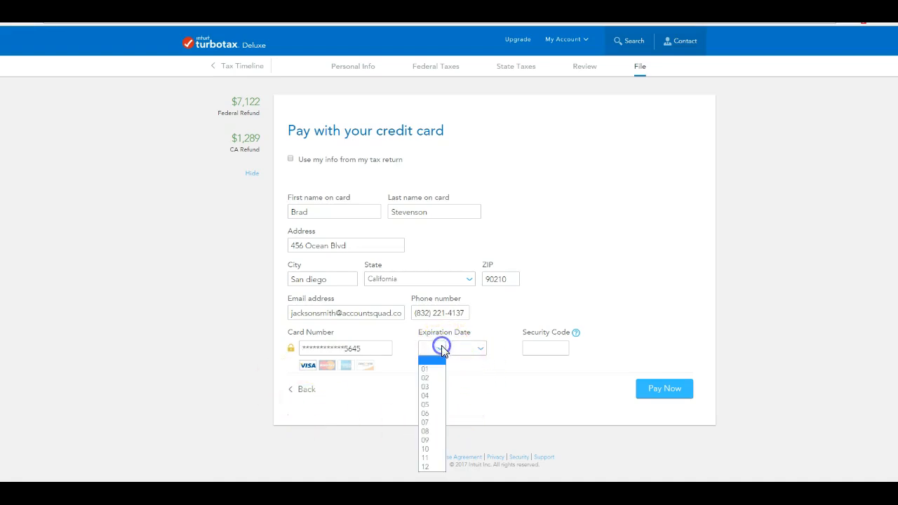
pyautogui.click(433, 377)
pyautogui.click(483, 349)
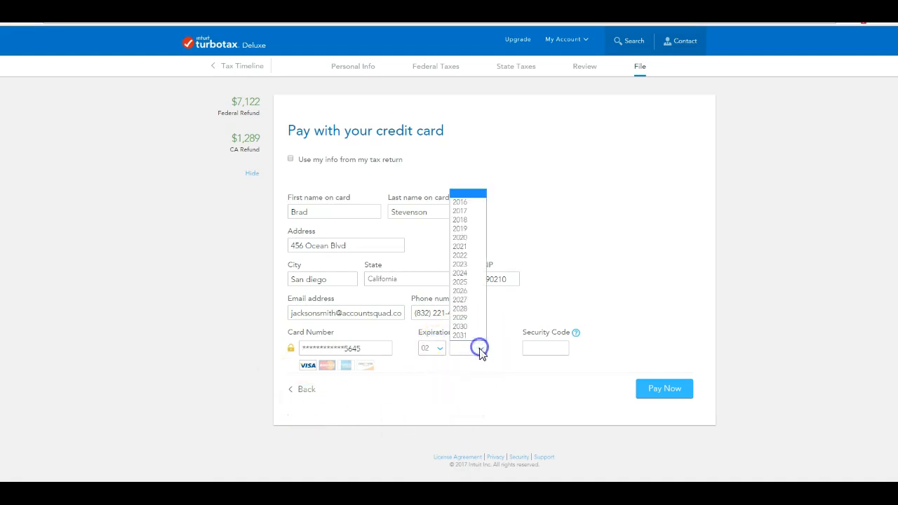
pyautogui.click(472, 229)
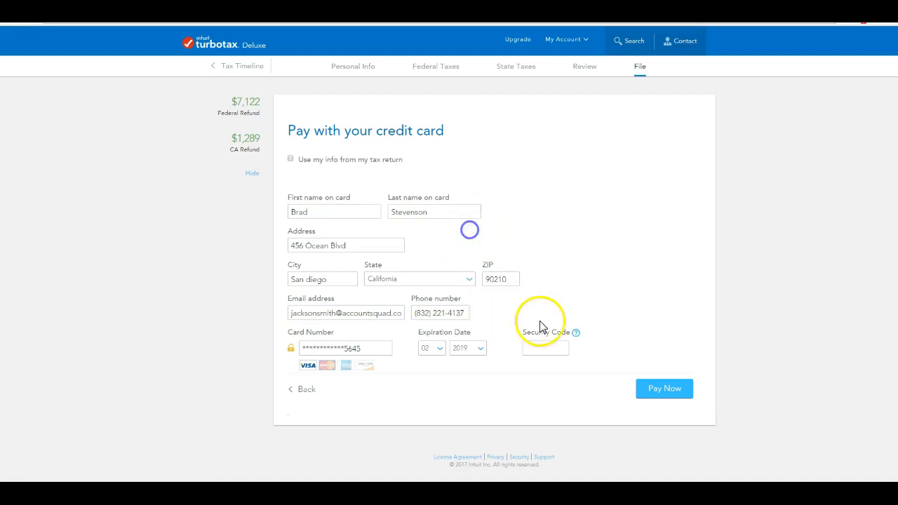
pyautogui.click(540, 343)
# Submit the credit card payment with Pay Now.
pyautogui.click(659, 391)
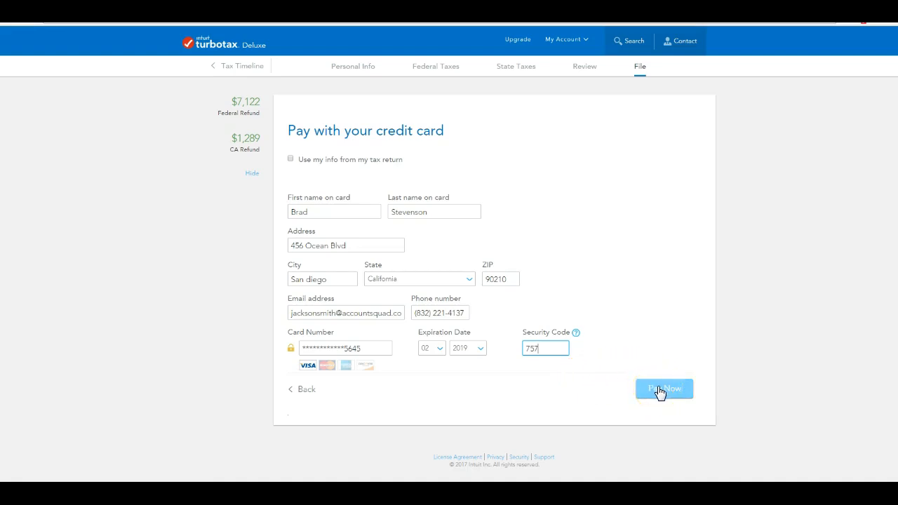
pyautogui.click(655, 393)
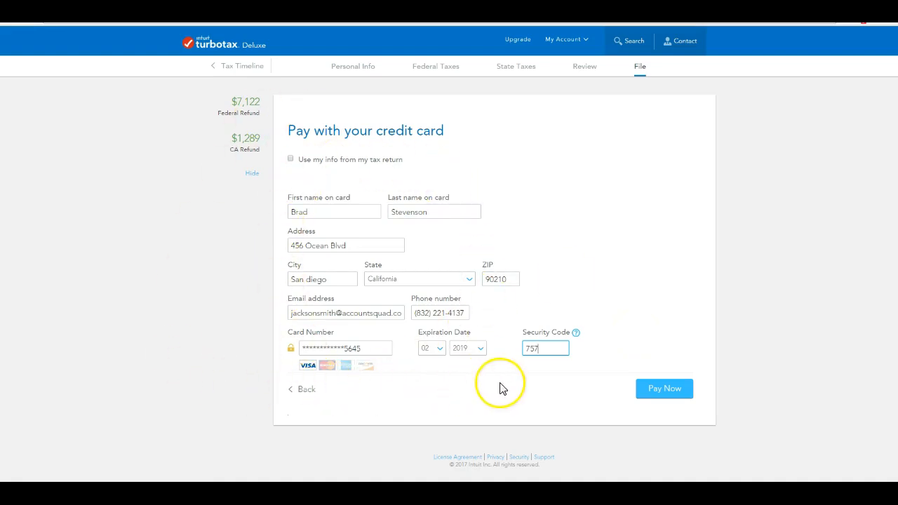
pyautogui.click(666, 395)
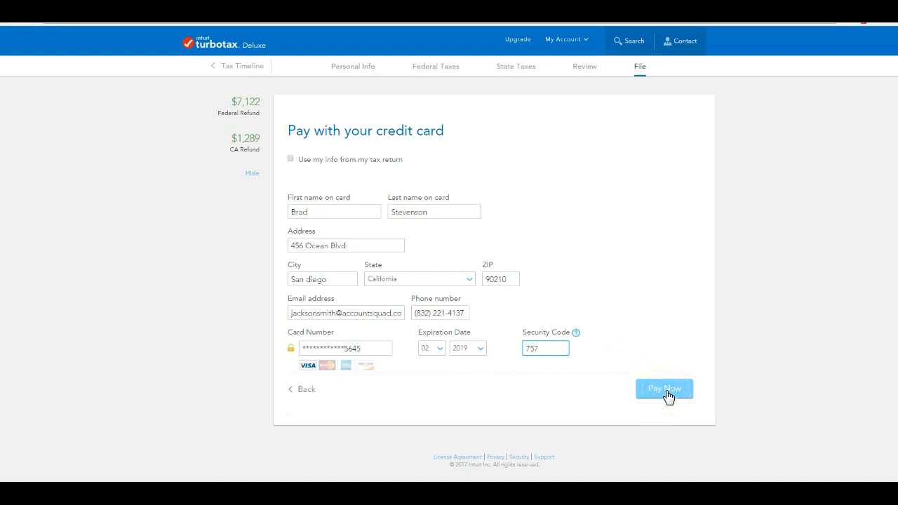